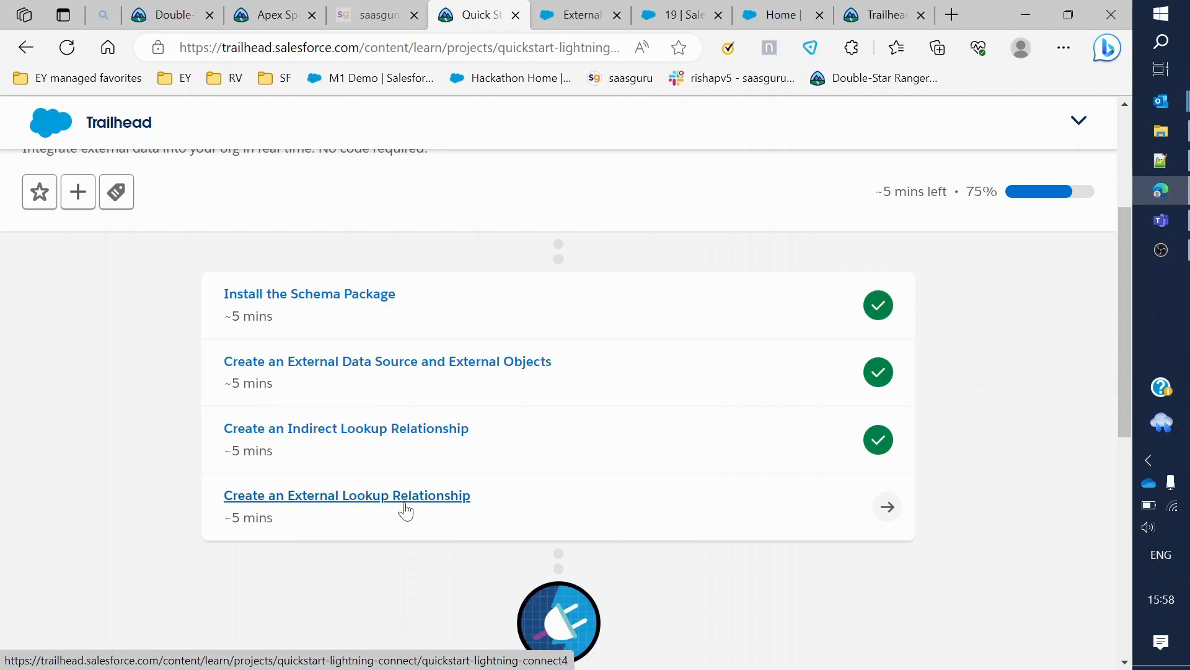
- Open the Create an External Lookup Relationship unit of the Salesforce Connect quick start and read its introduction
scroll(372, 496, "up", 4)
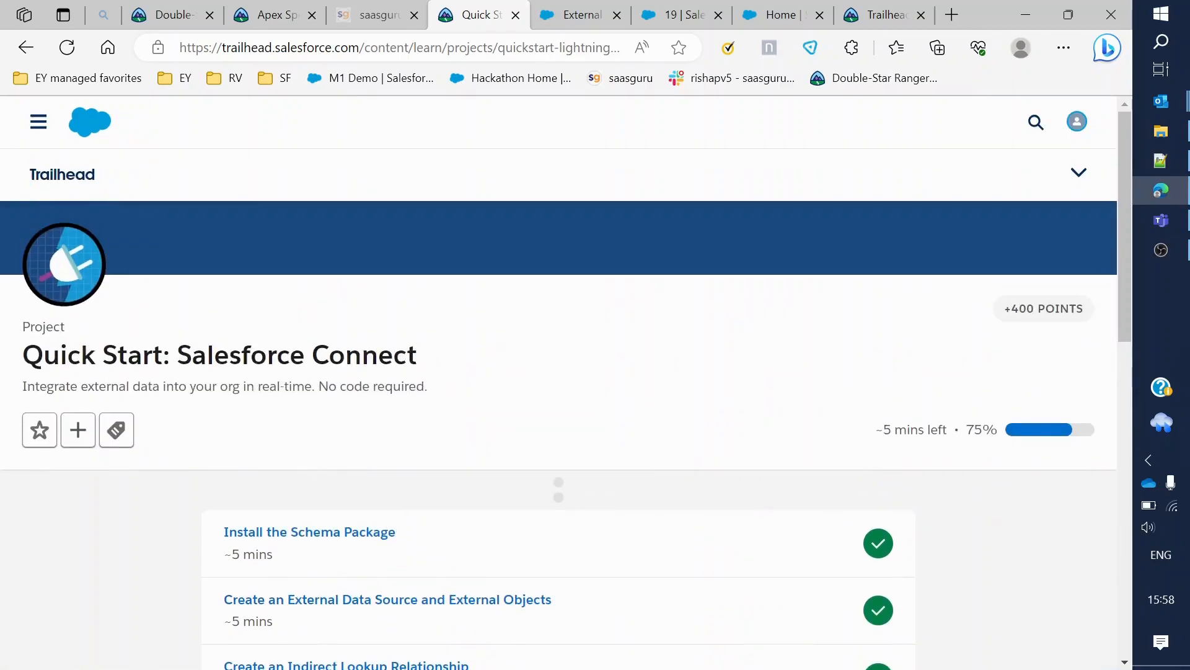
scroll(308, 384, "down", 4)
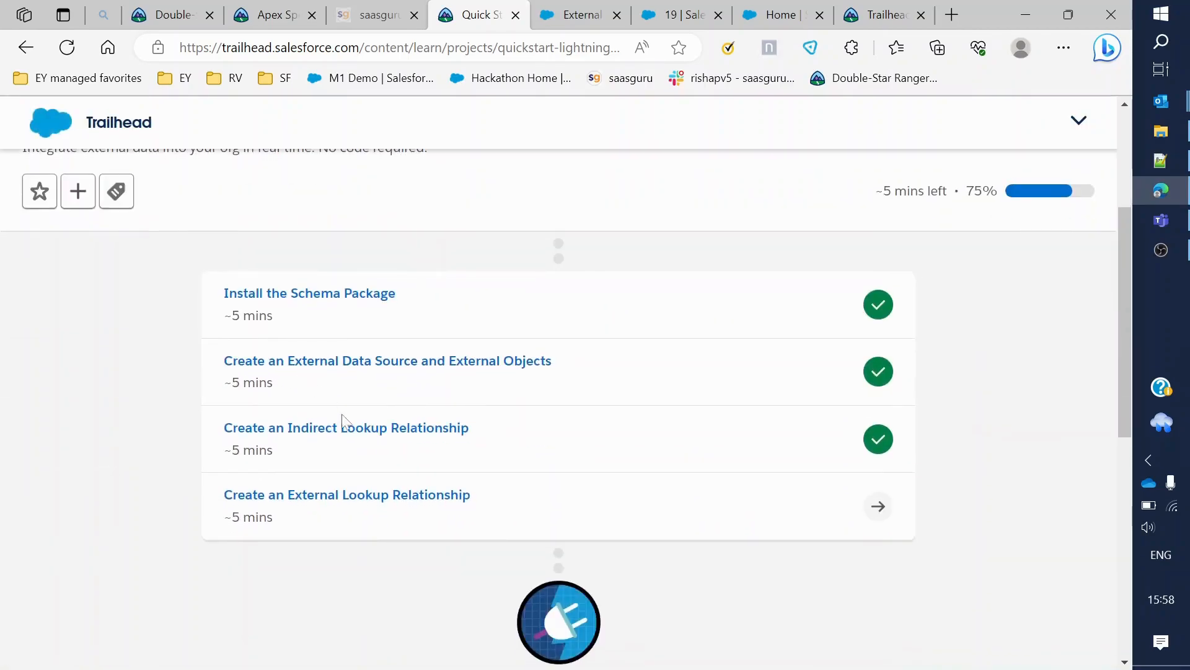
left_click(354, 500)
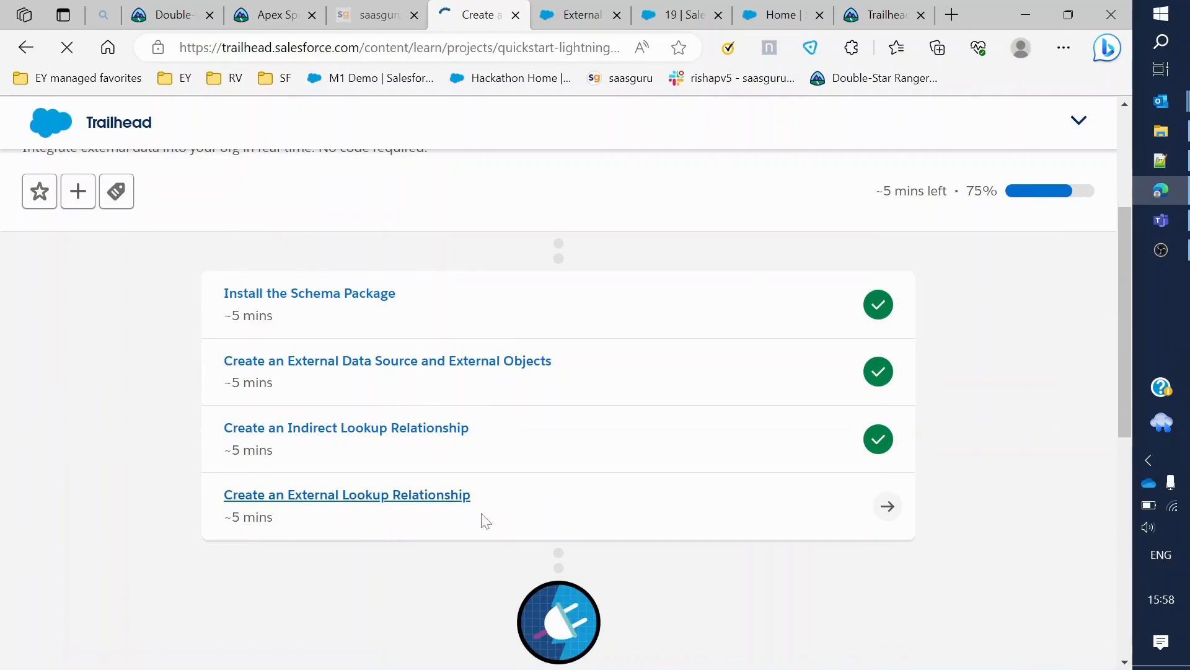
scroll(482, 509, "down", 4)
scroll(511, 422, "up", 4)
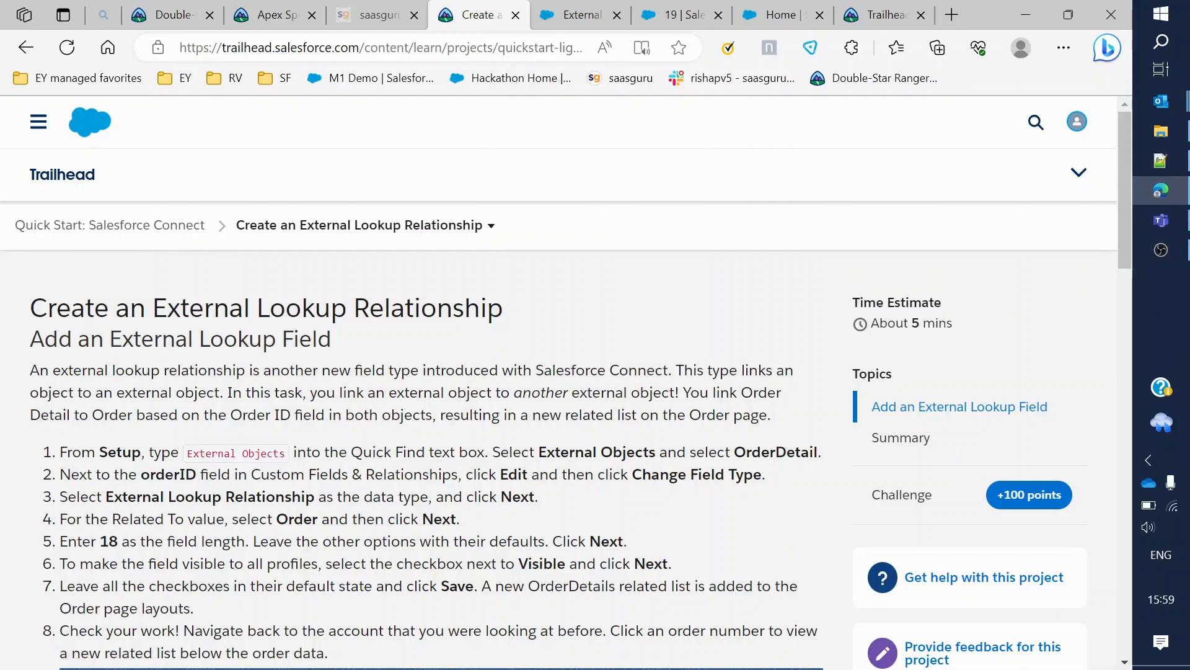
left_click_drag(54, 370, 141, 371)
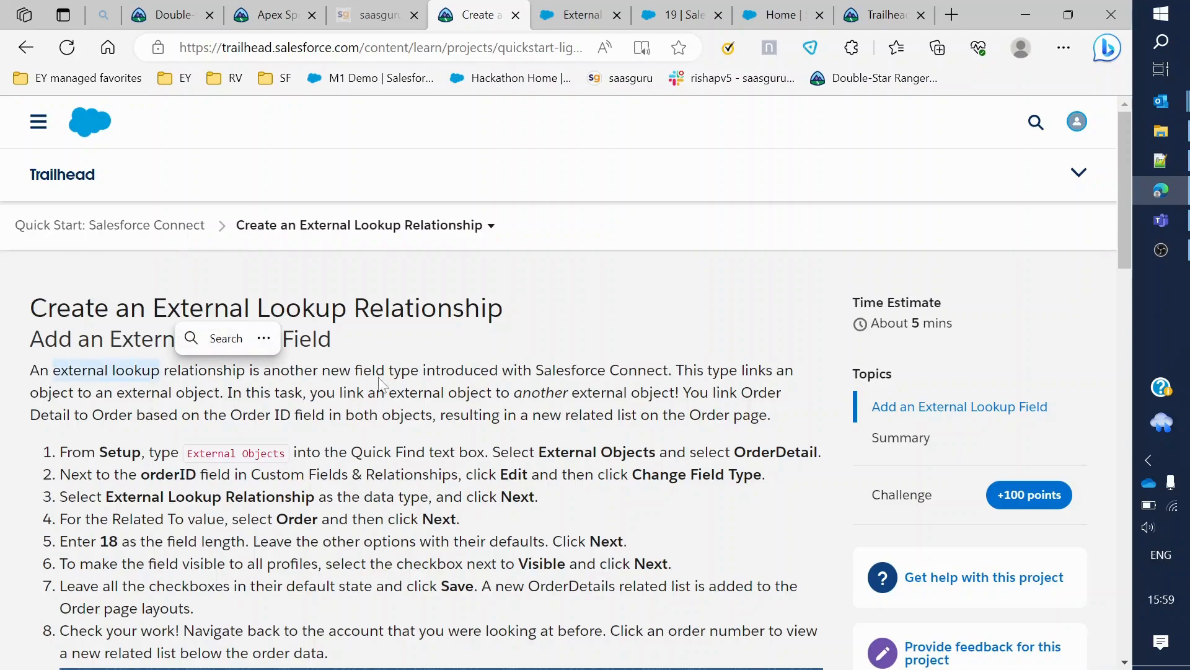
left_click(569, 388)
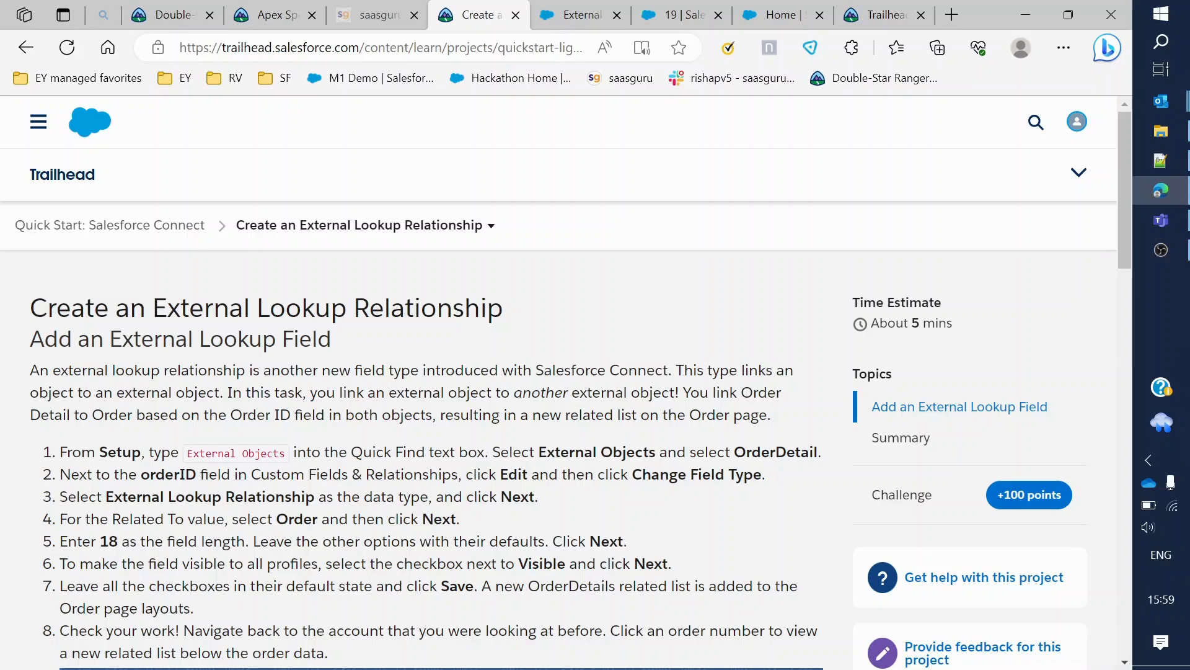
- Open the Create an Indirect Lookup Relationship unit and review how it describes the indirect lookup field type
left_click(441, 225)
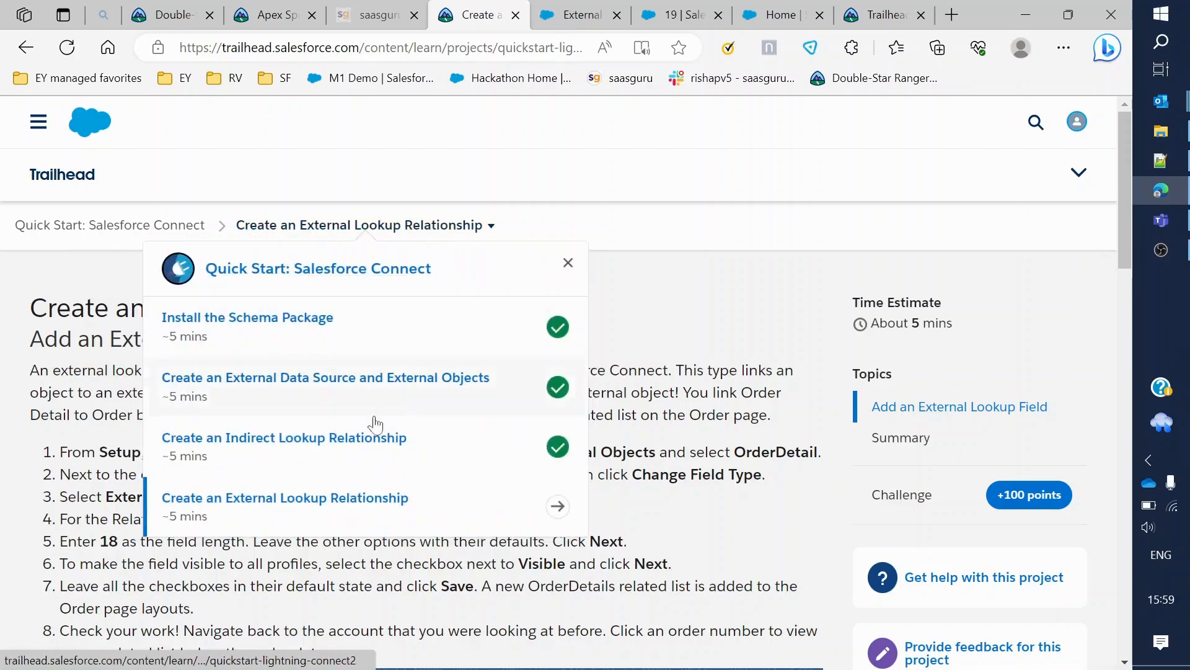
left_click(307, 446)
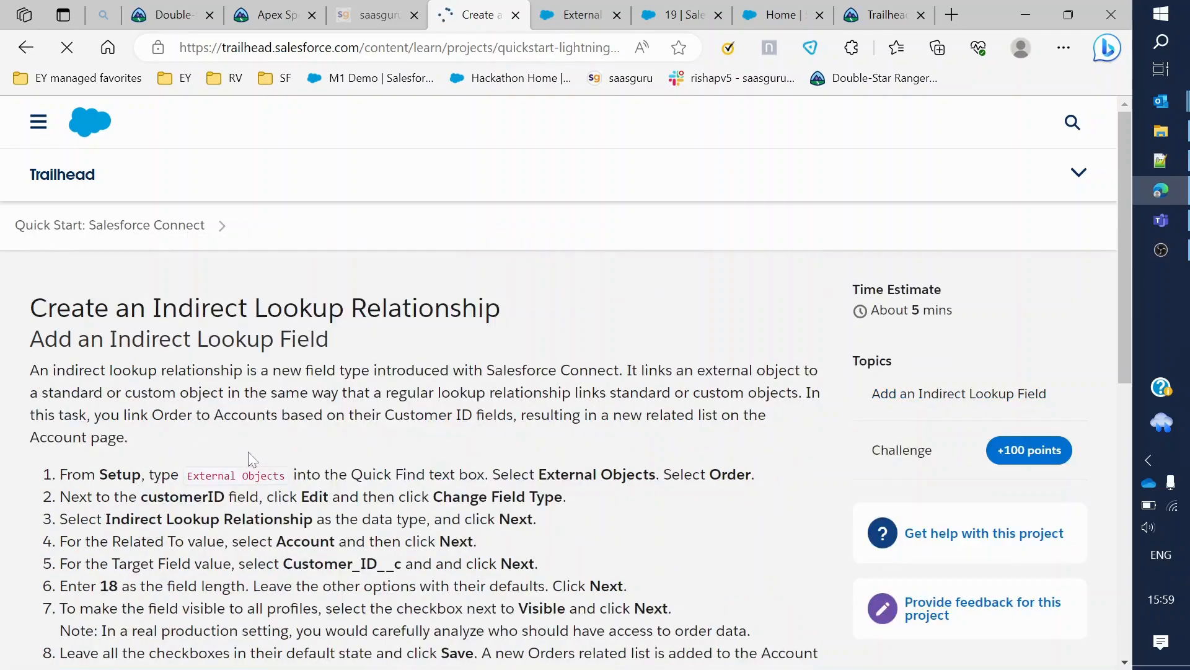
left_click_drag(67, 373, 248, 377)
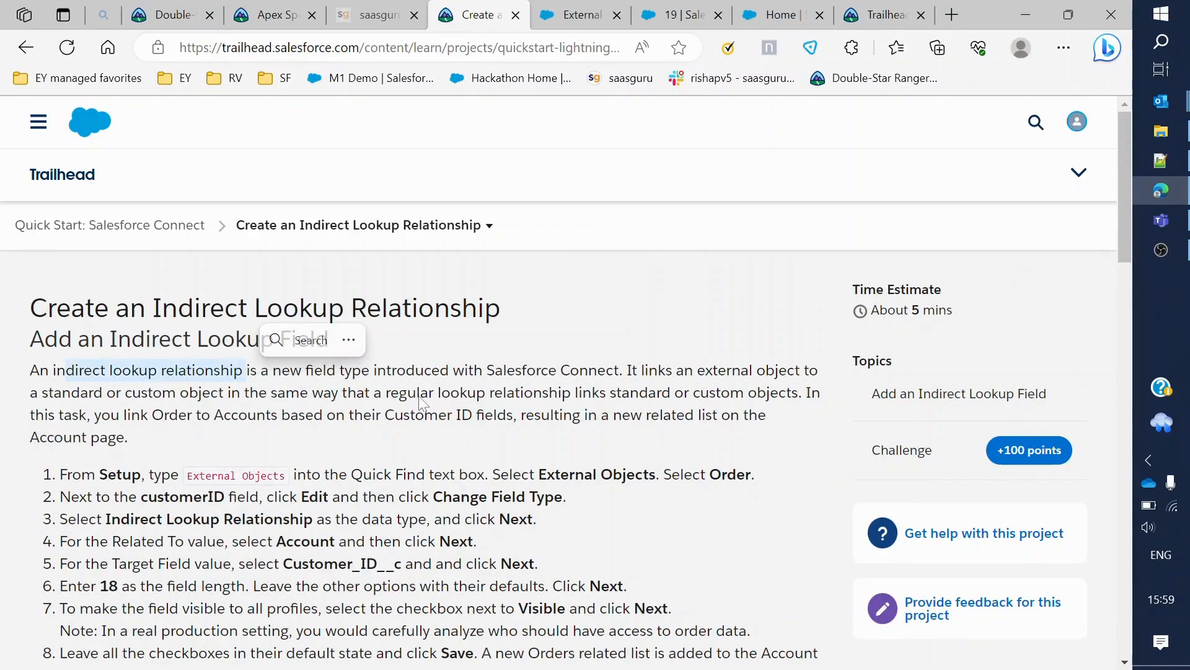
left_click(249, 374)
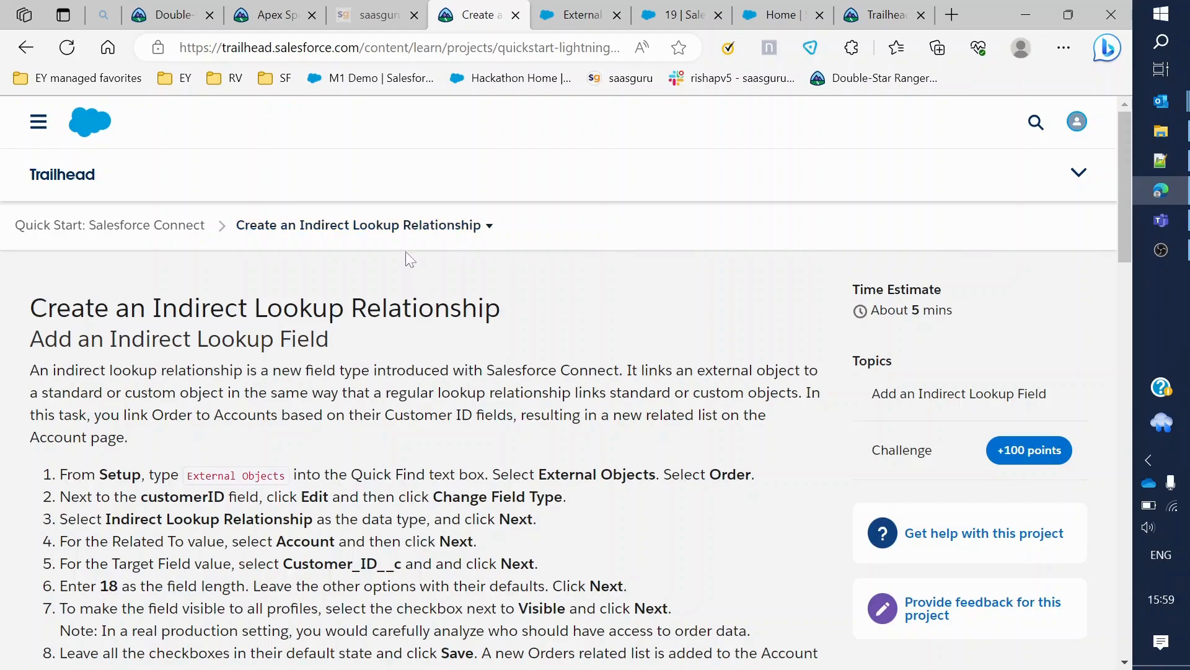
- Return to the Create an External Lookup Relationship unit and read how Order Detail is linked to Order by Order ID
left_click(415, 234)
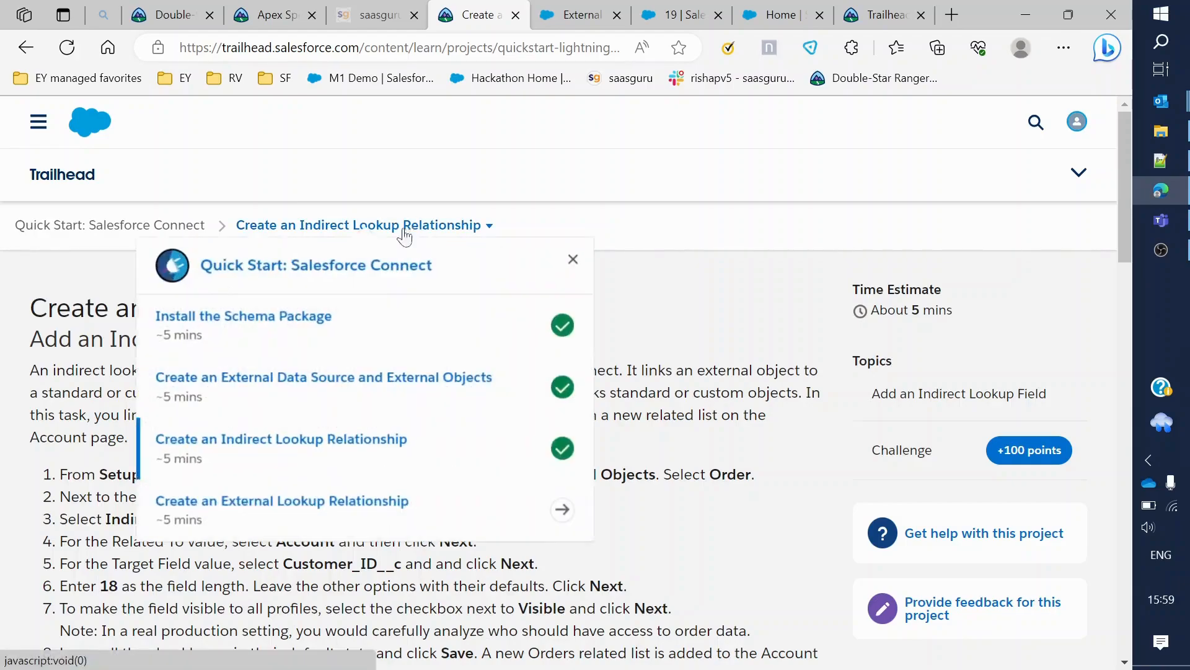
left_click(255, 508)
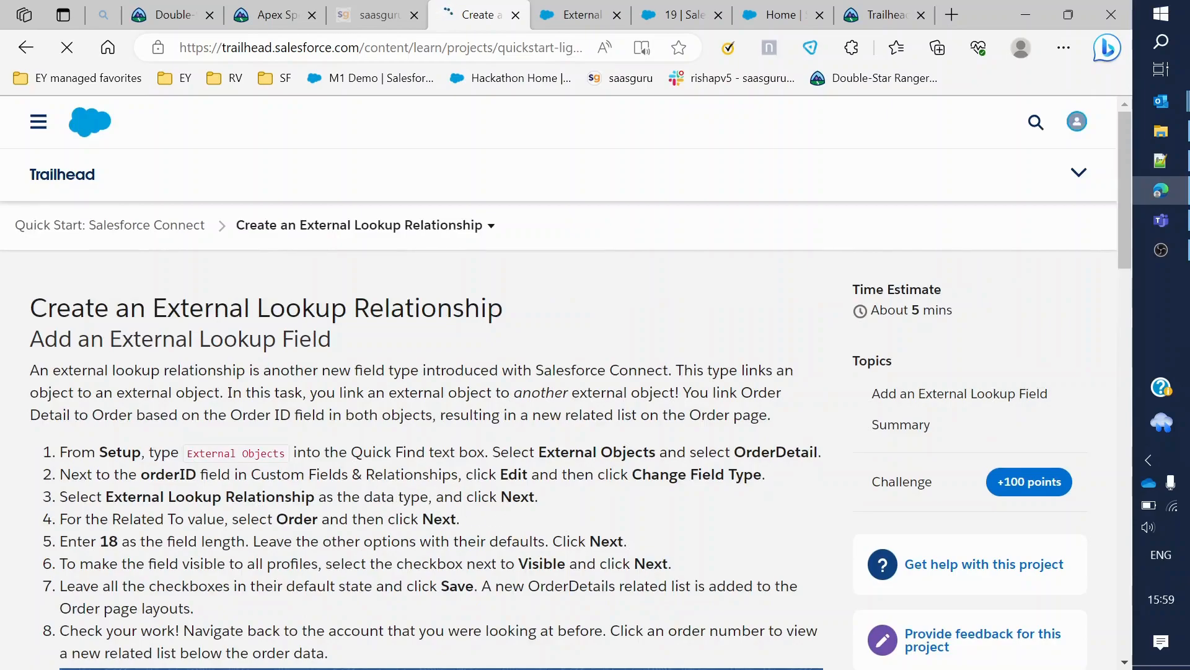
left_click_drag(674, 392, 310, 393)
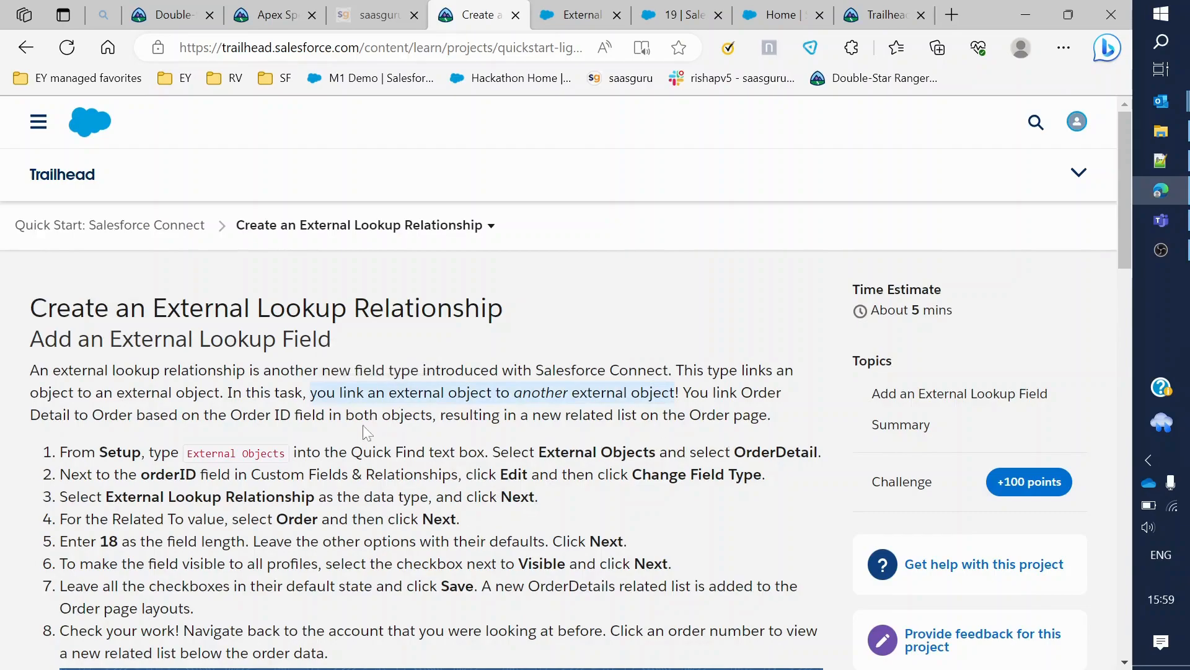
left_click(212, 408)
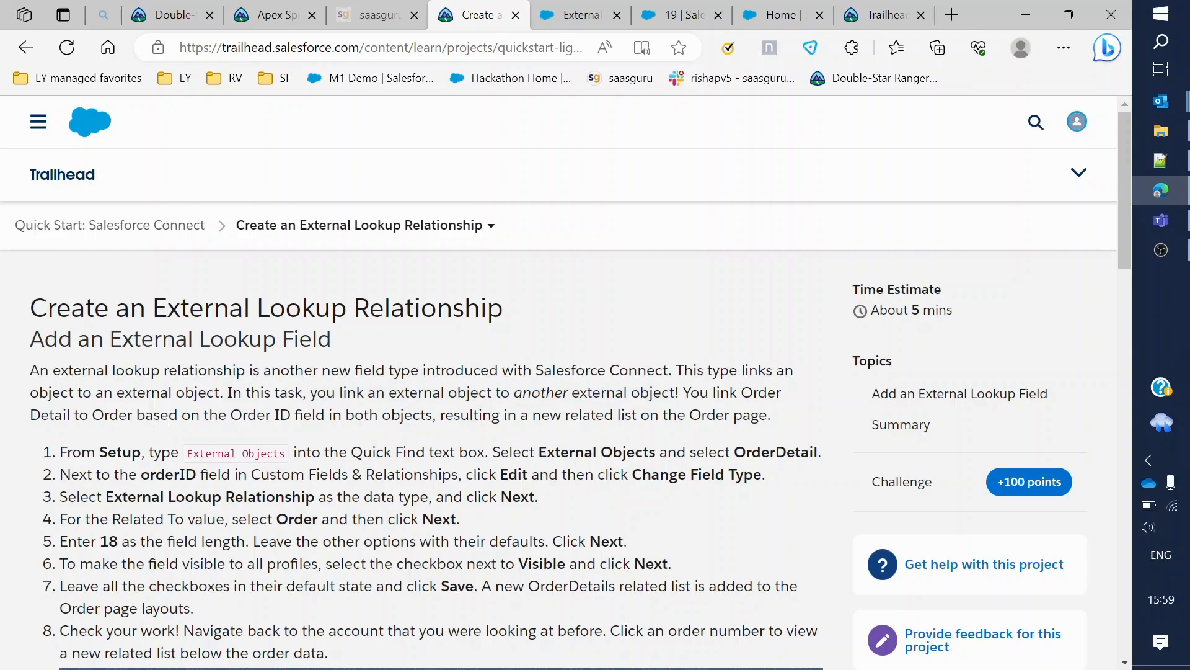
left_click_drag(231, 415, 291, 418)
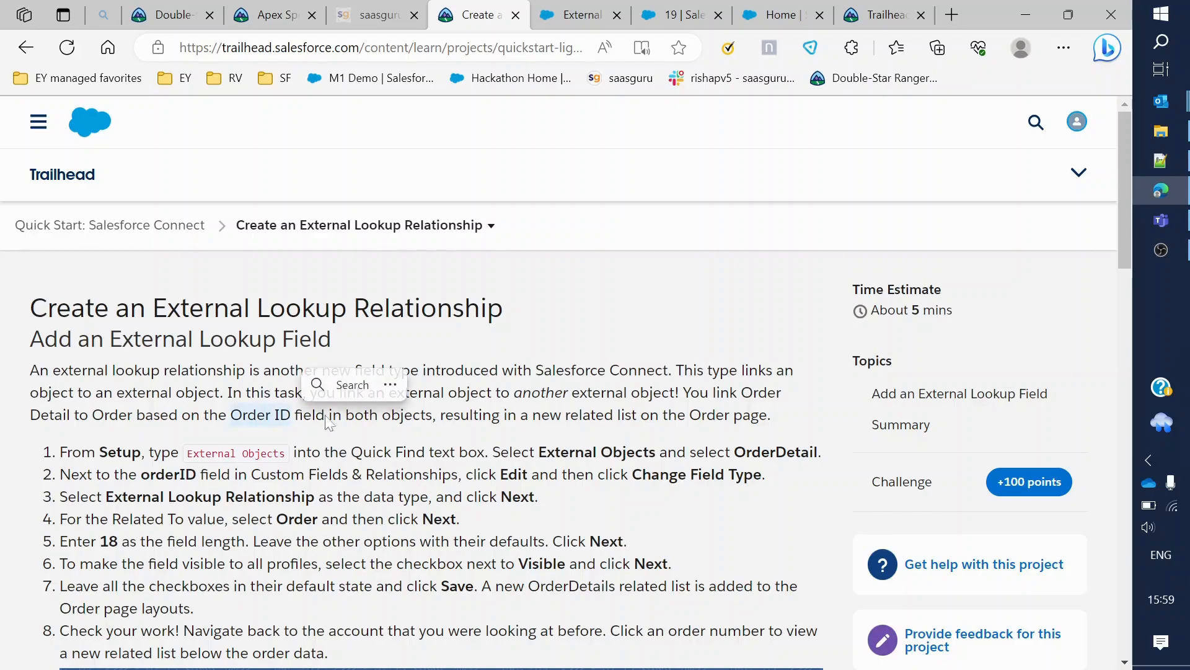
left_click(427, 424)
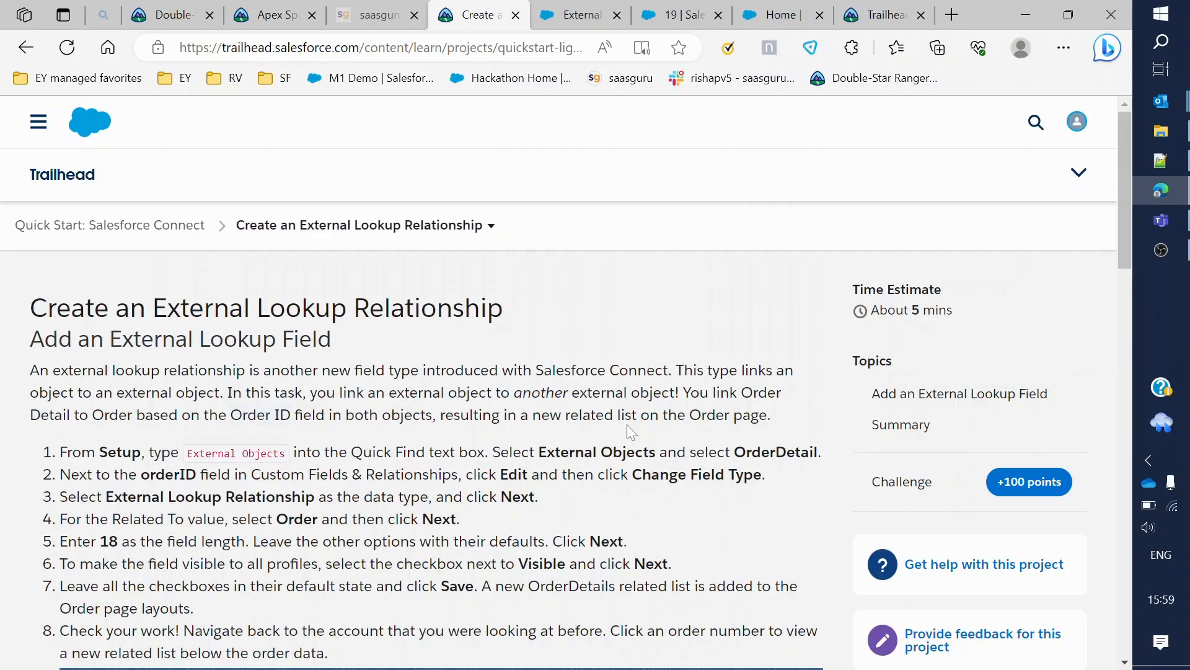
scroll(686, 293, "down", 3)
scroll(685, 292, "up", 3)
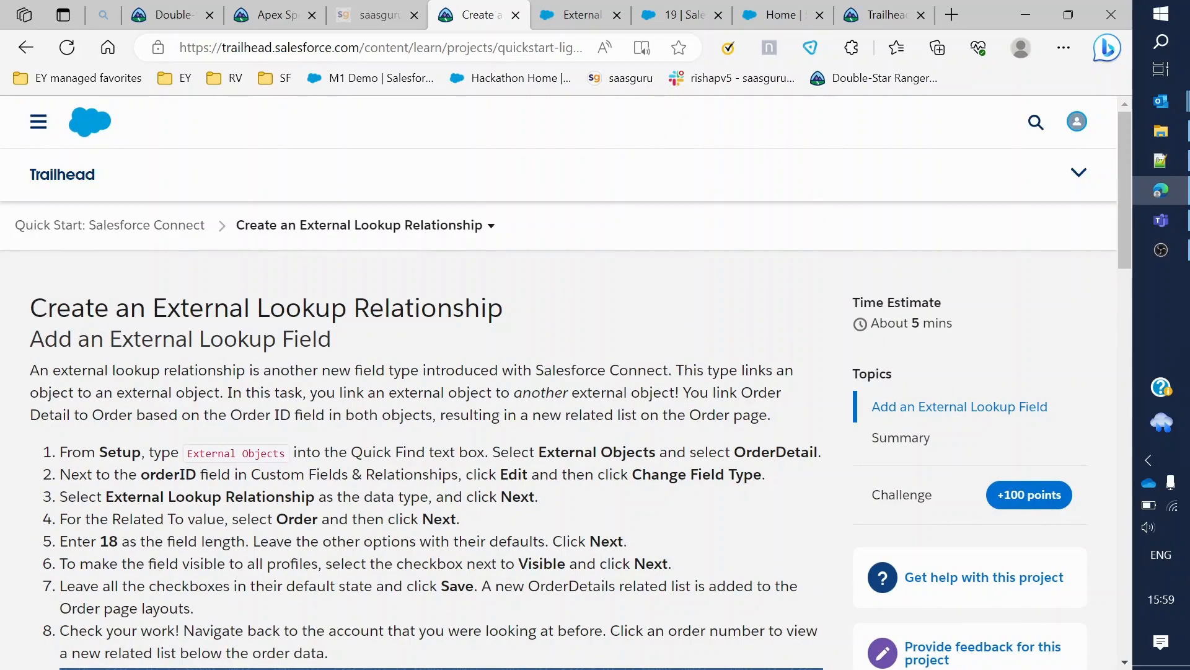
- Examine the related lists and details of the order 19 record in the Salesforce org
left_click(580, 16)
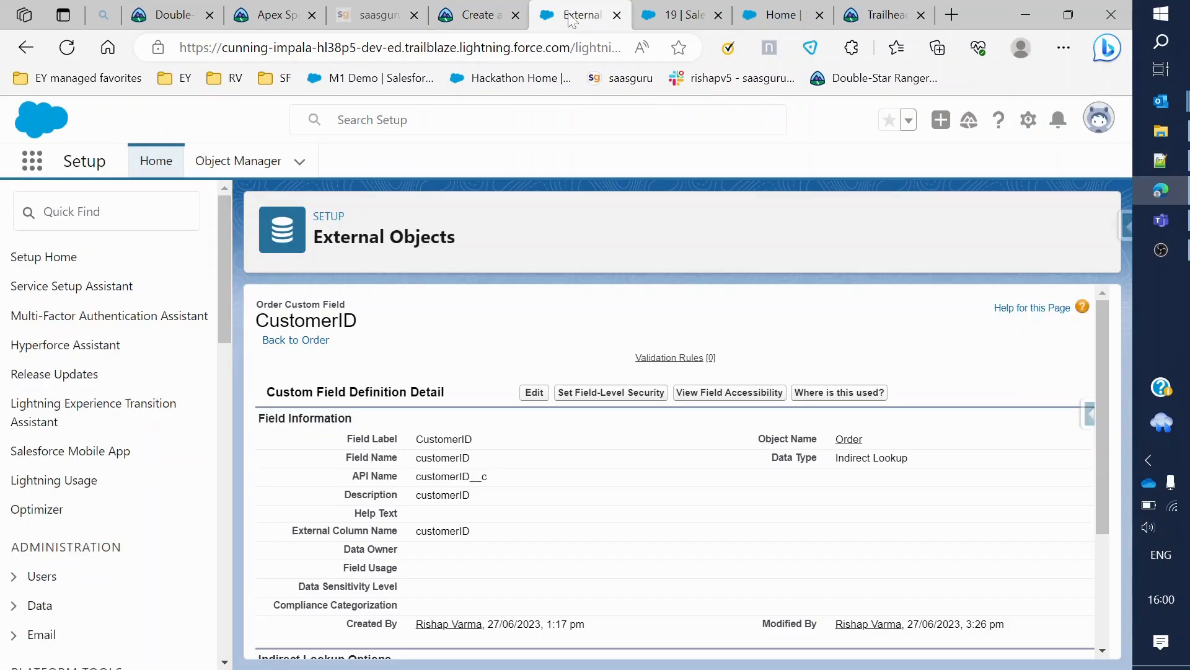
left_click(707, 11)
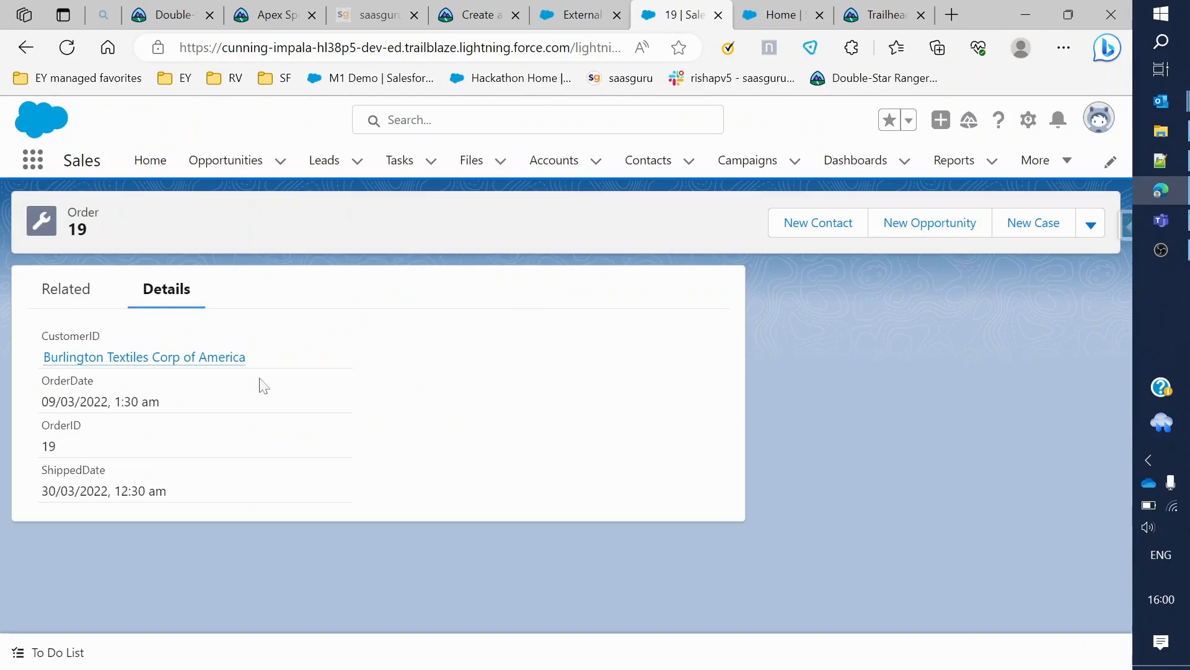
left_click(87, 299)
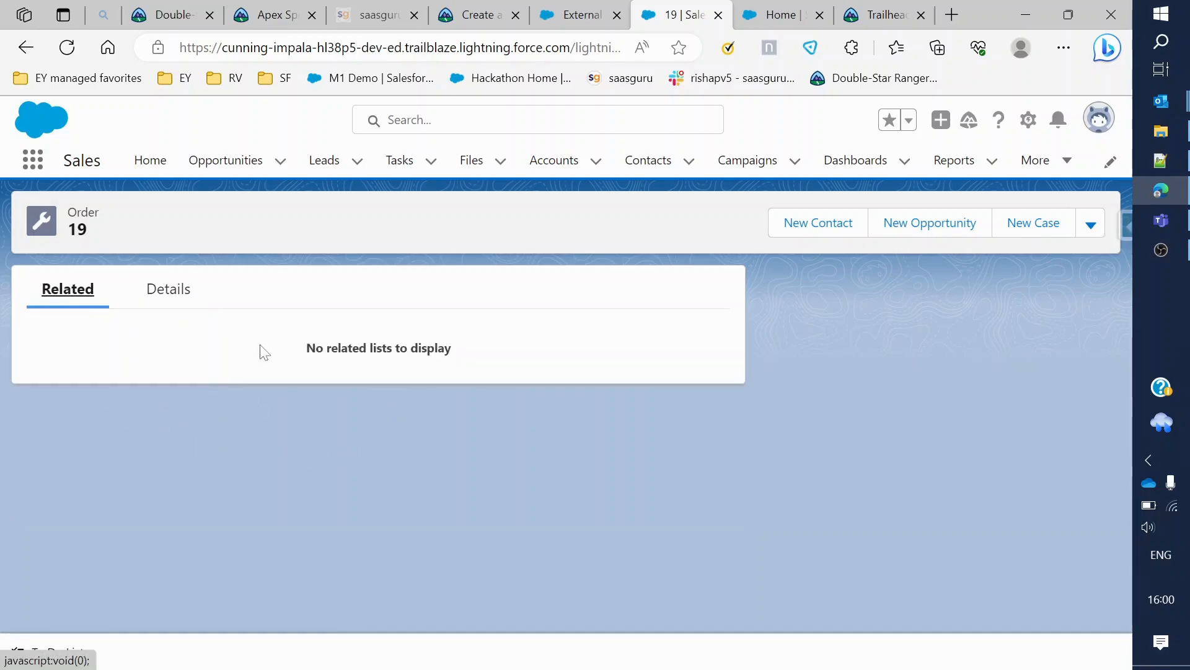
left_click(164, 292)
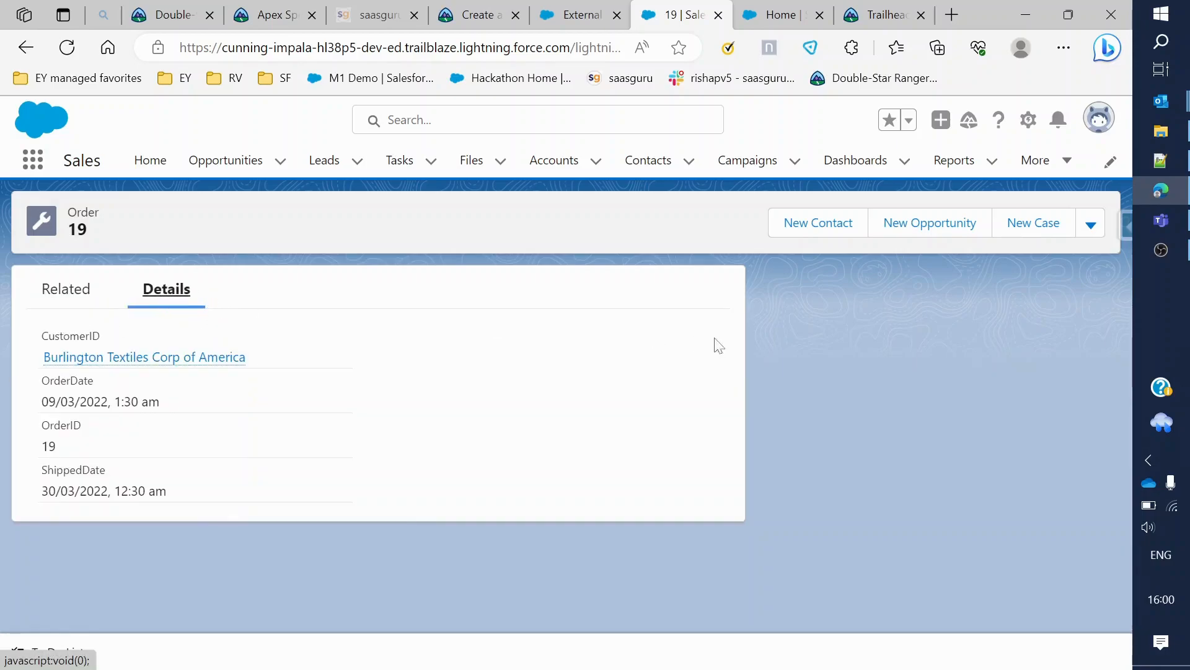
left_click(71, 291)
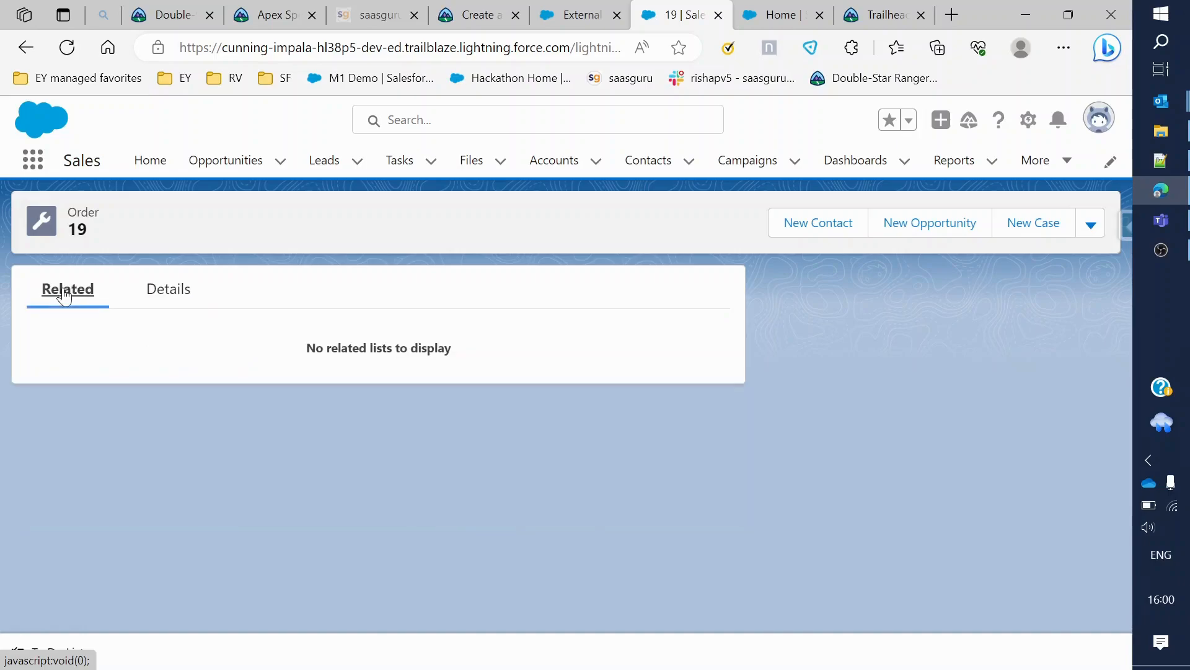
left_click(160, 304)
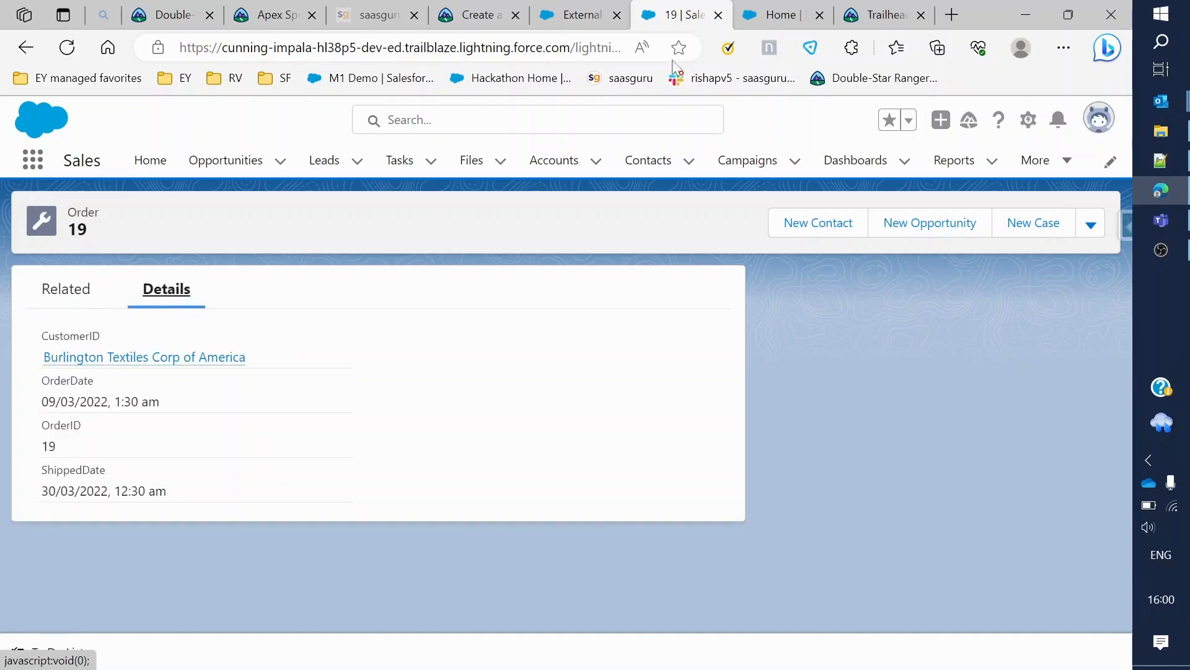
- Search Setup for "external", go to External Objects and open the OrderDetail object
left_click(580, 17)
left_click(477, 15)
scroll(558, 385, "down", 3)
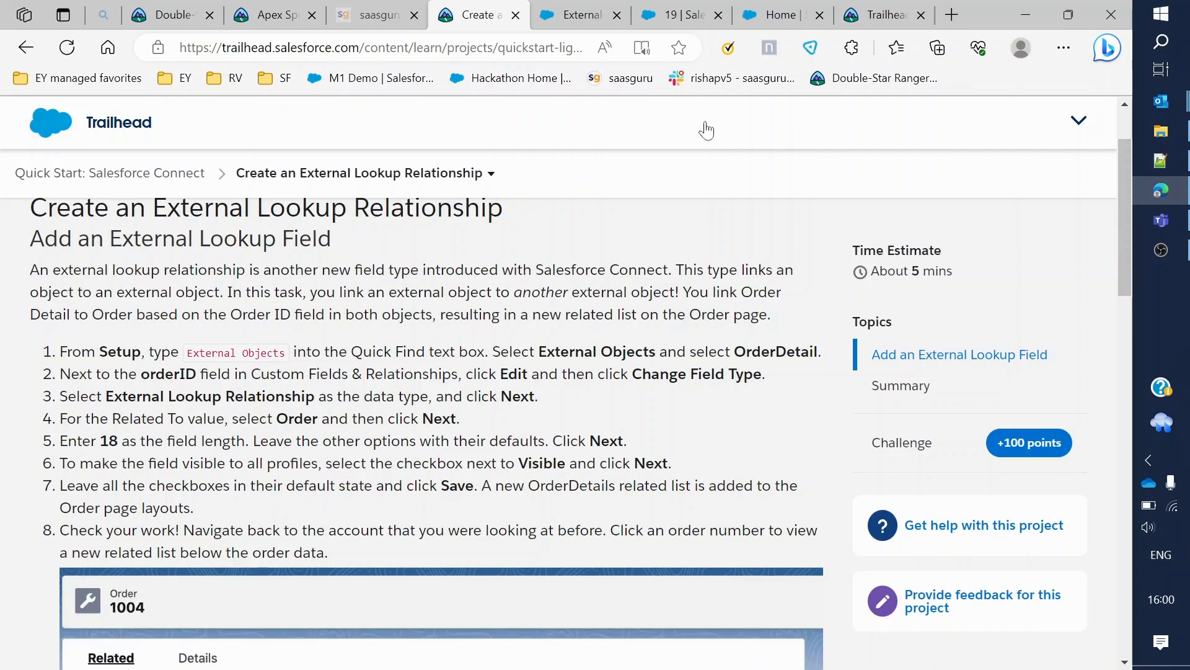
left_click(580, 15)
left_click(59, 211)
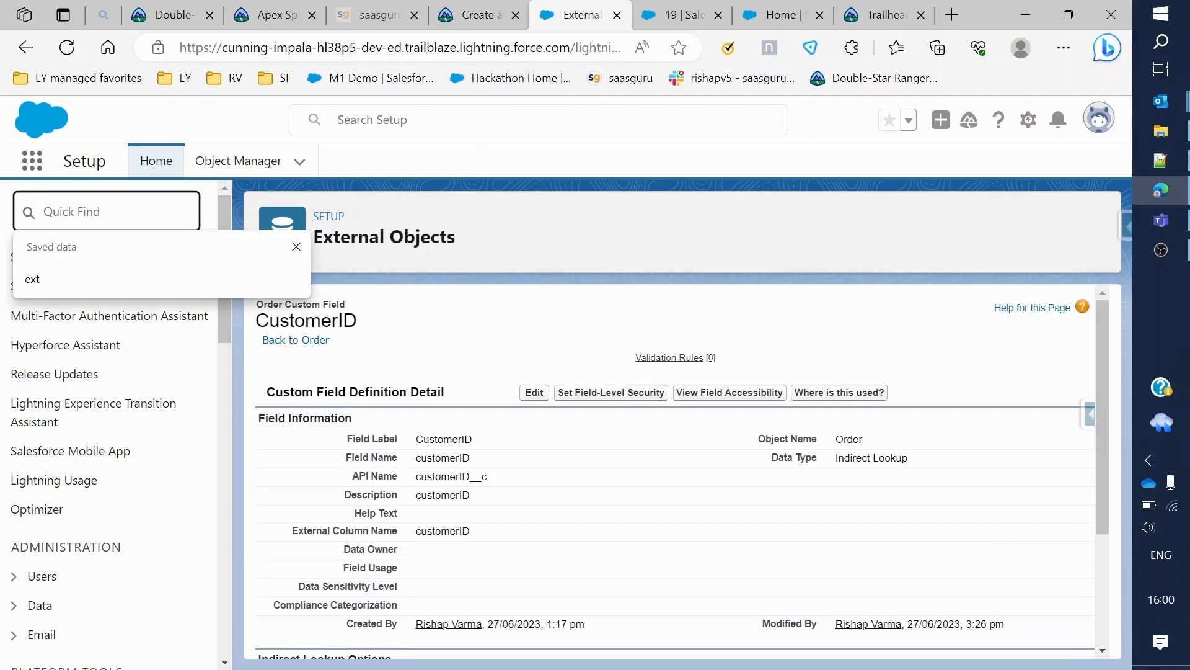
type("external")
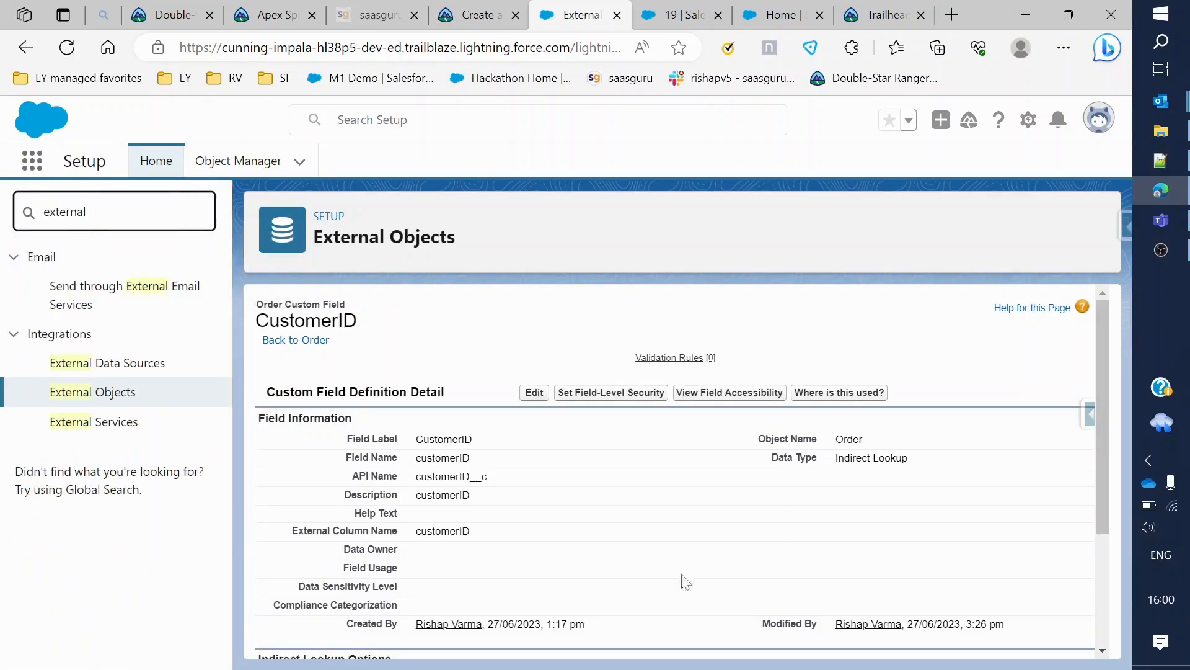
left_click(90, 393)
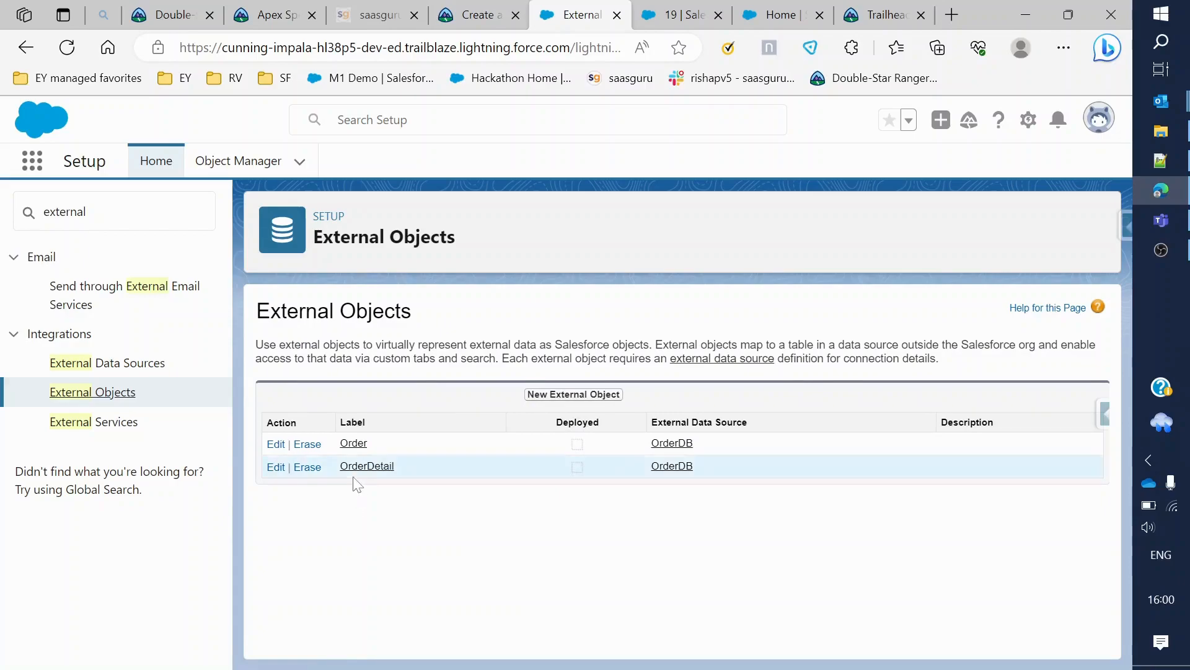
left_click(366, 466)
- Check the unit's instructions for the orderID field and open OrderDetail's OrderID custom field for editing
left_click(490, 10)
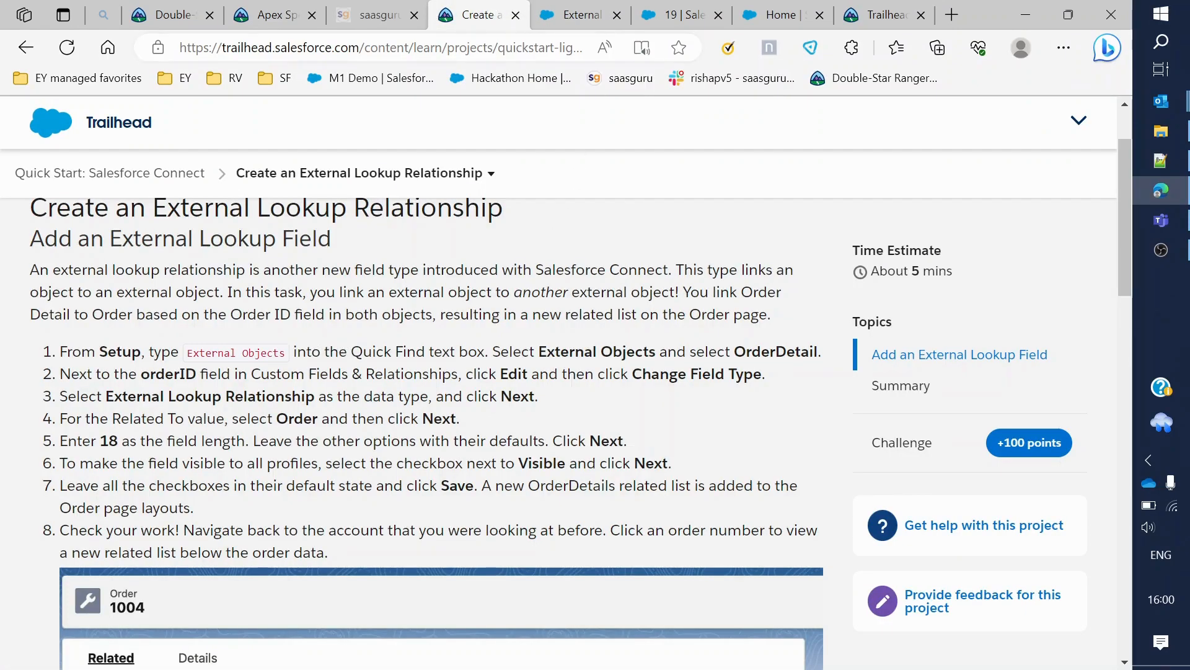
double_click(168, 374)
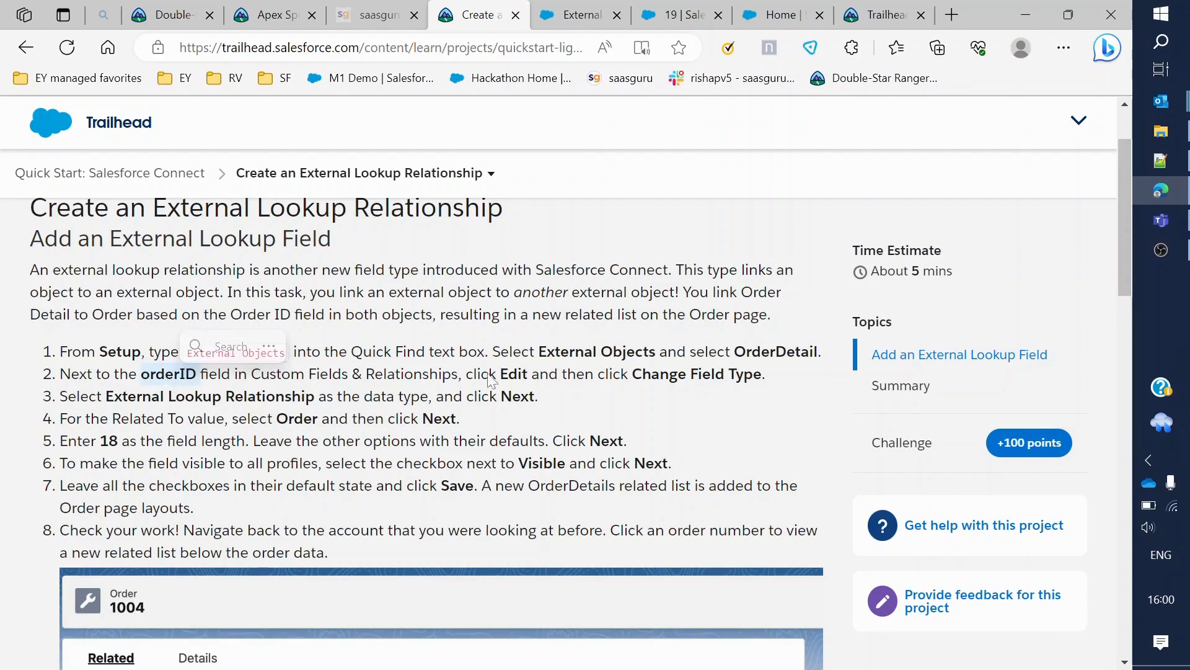
left_click(576, 15)
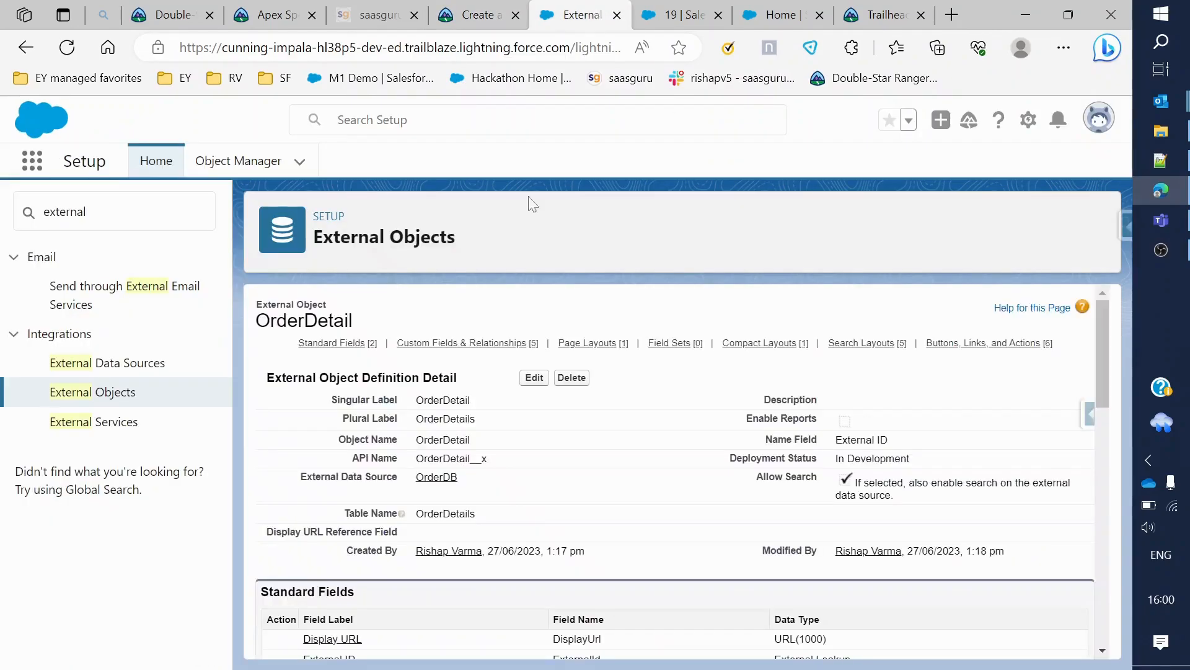
scroll(438, 533, "down", 1)
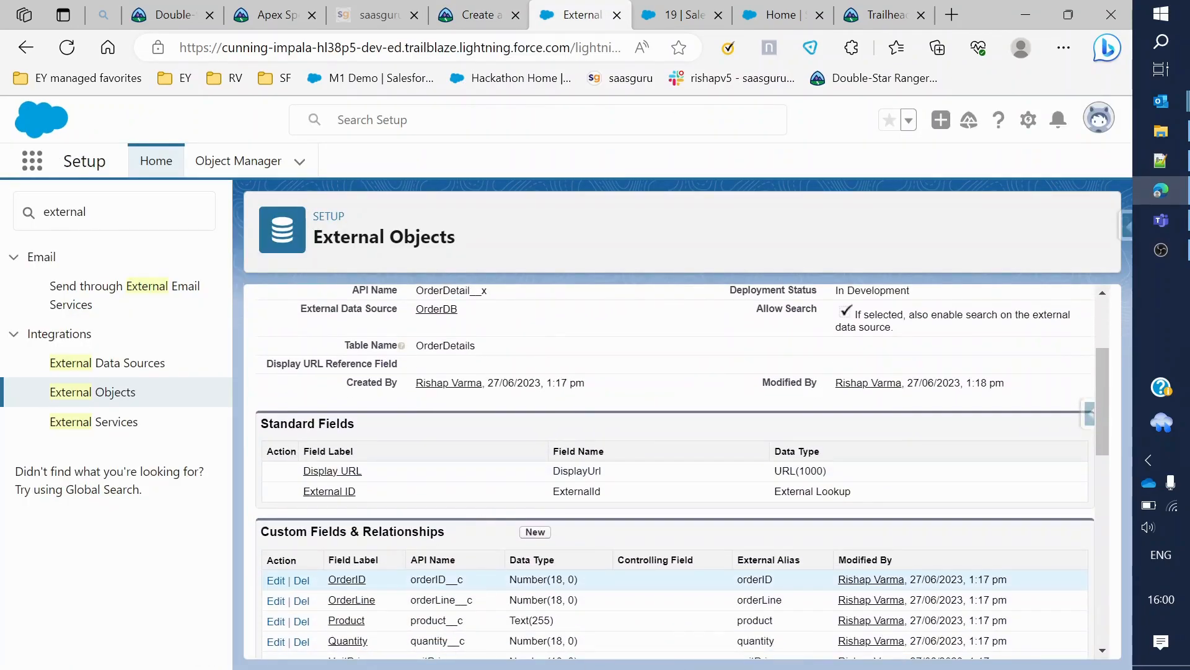
scroll(699, 586, "down", 1)
left_click(276, 525)
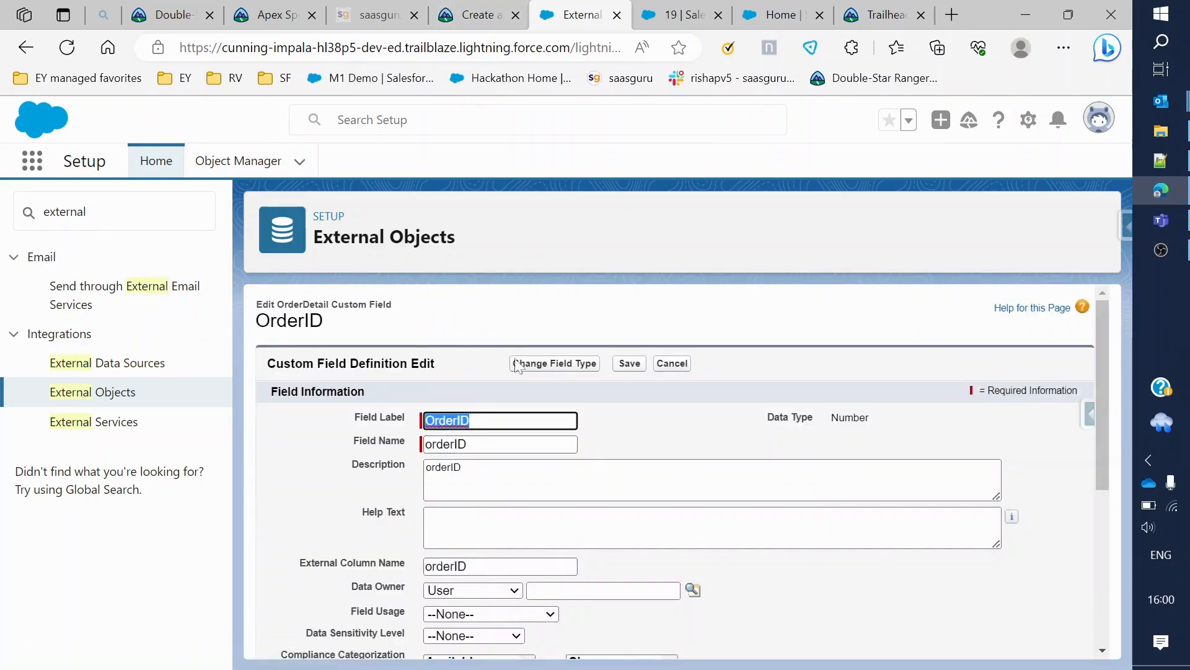
- Start changing the OrderID field's type, choose External Lookup Relationship as the data type, and continue the wizard
left_click(554, 308)
left_click(458, 9)
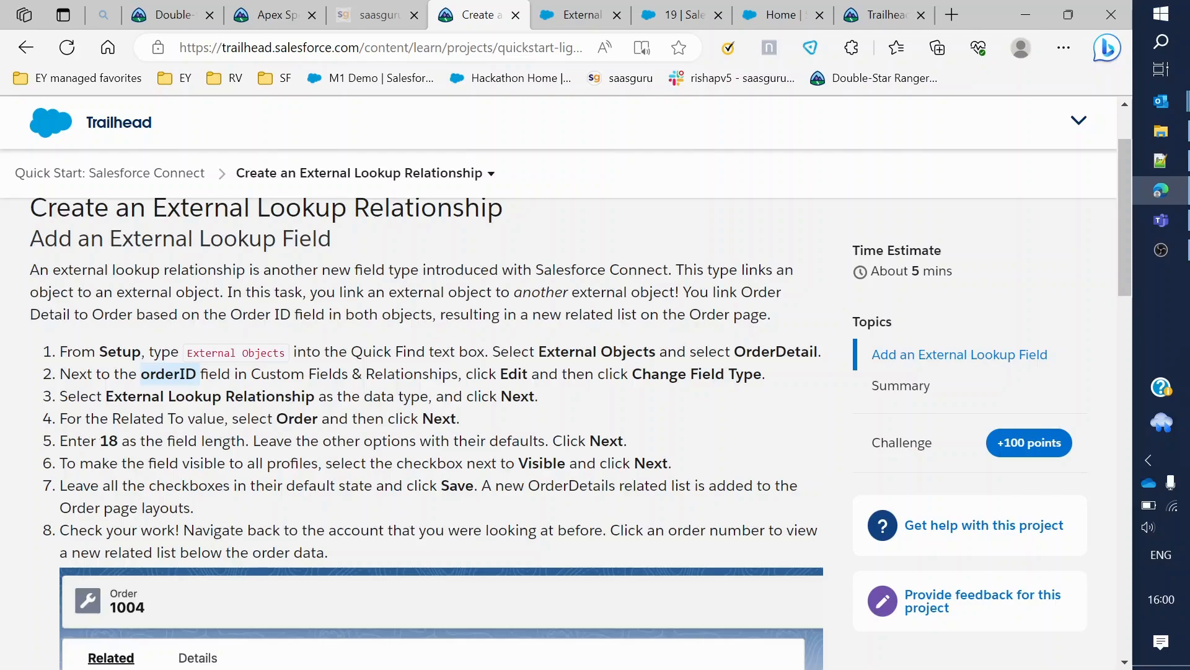
left_click(552, 19)
scroll(296, 465, "up", 8)
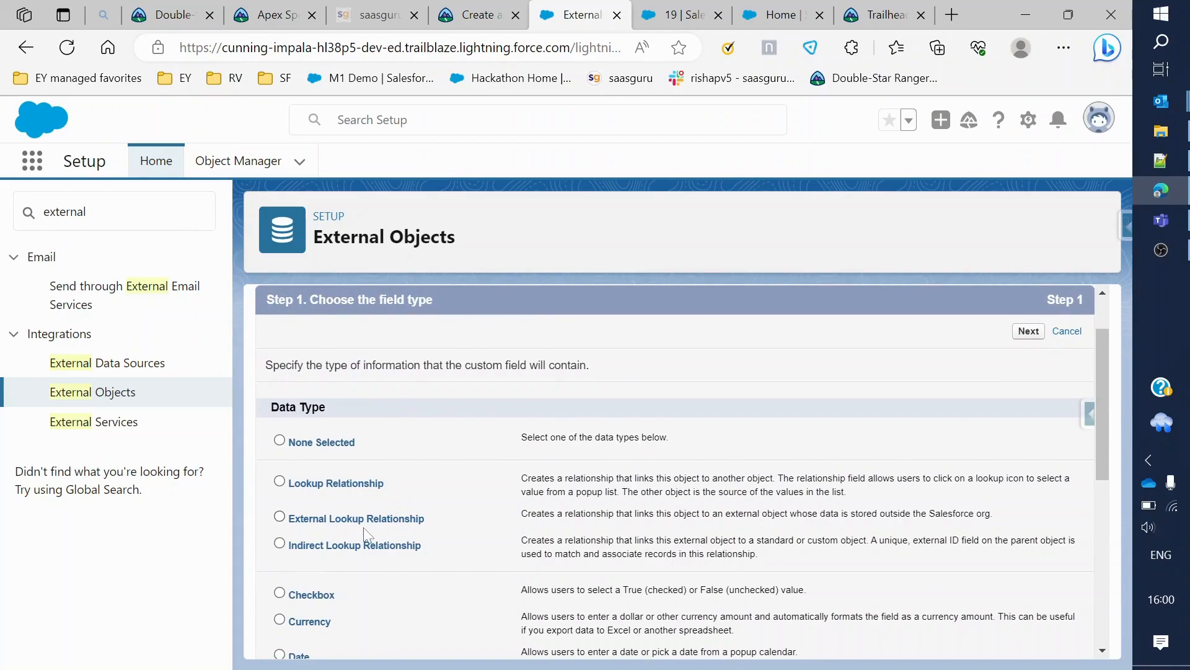
scroll(1010, 629, "down", 10)
left_click(1028, 634)
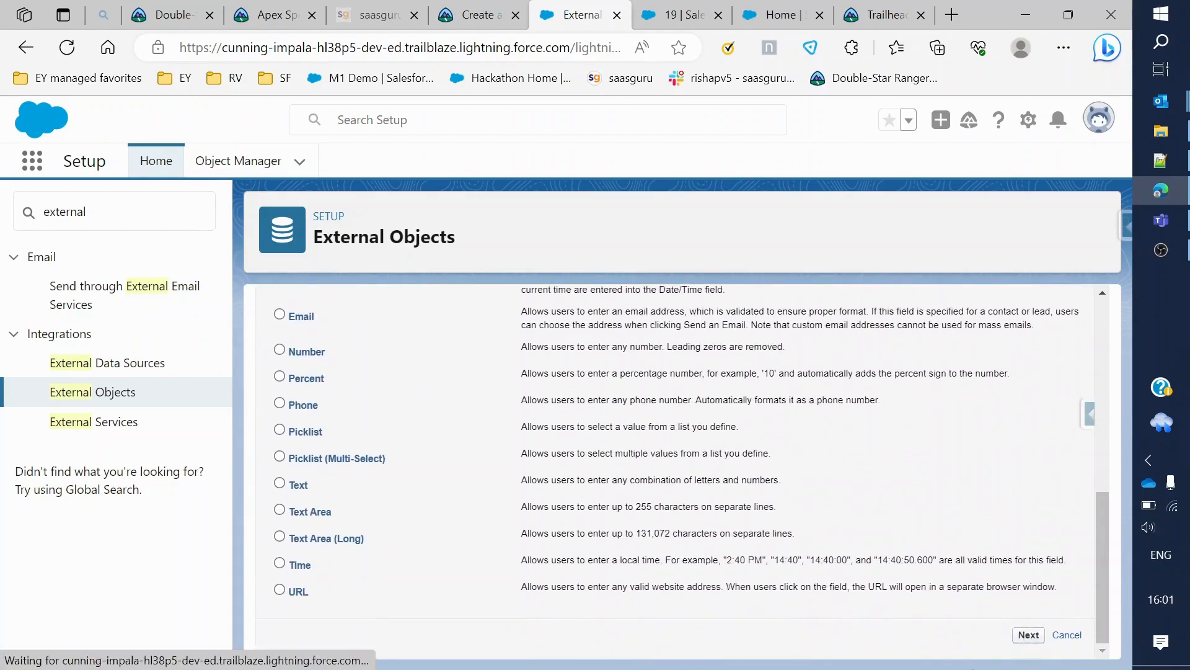
- Relate the OrderID lookup to the Order external object and continue the wizard
left_click(466, 472)
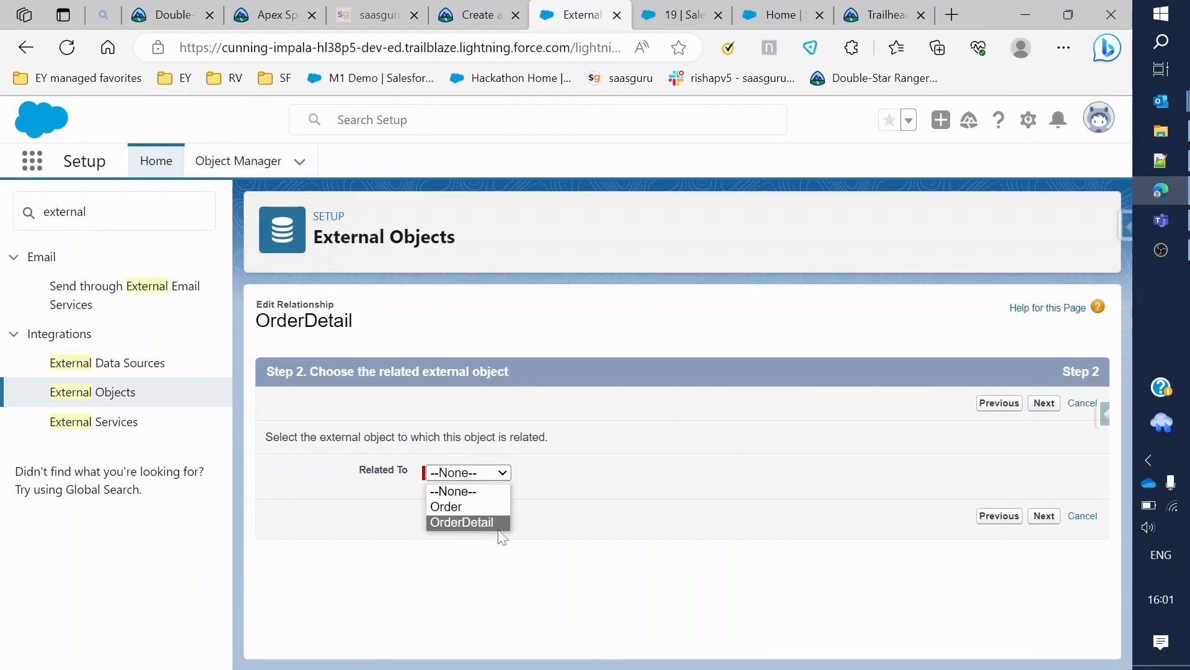
left_click(466, 508)
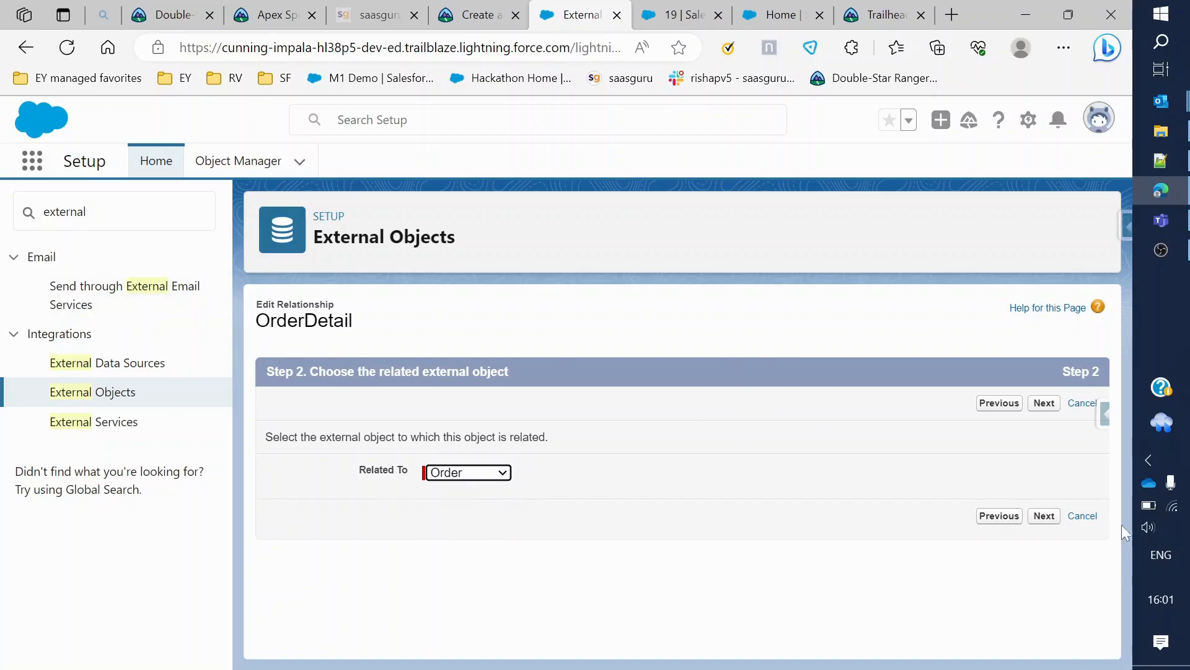
left_click(1044, 515)
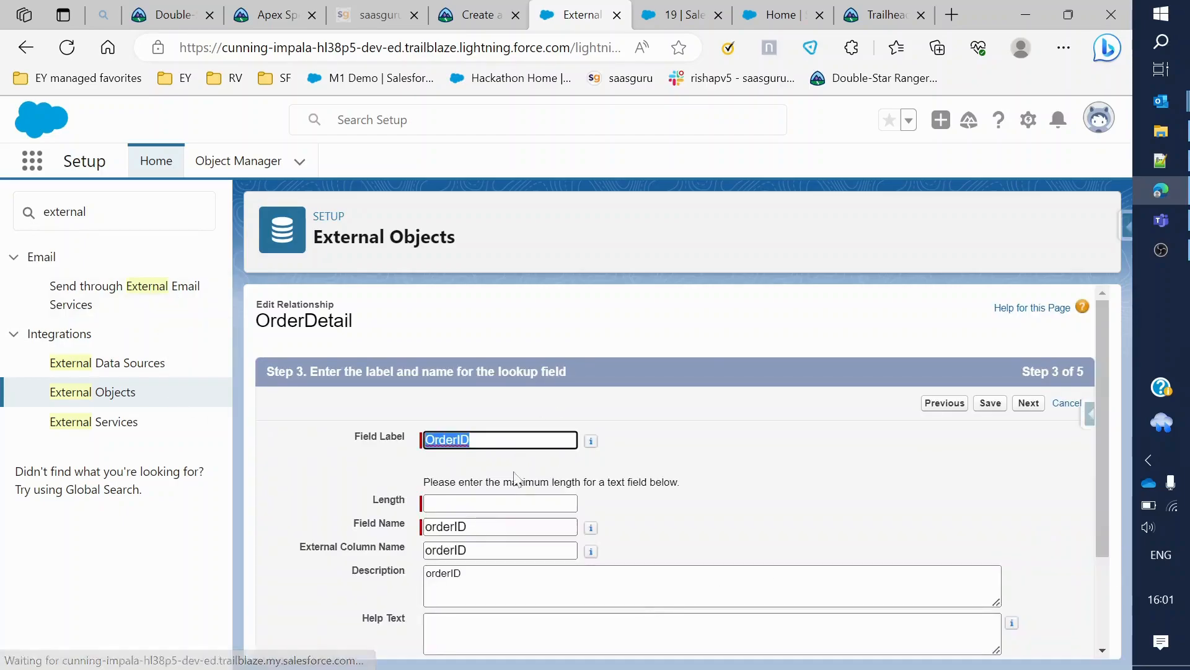
- Look up the required length of the lookup field in the Trailhead unit's instructions
left_click(473, 502)
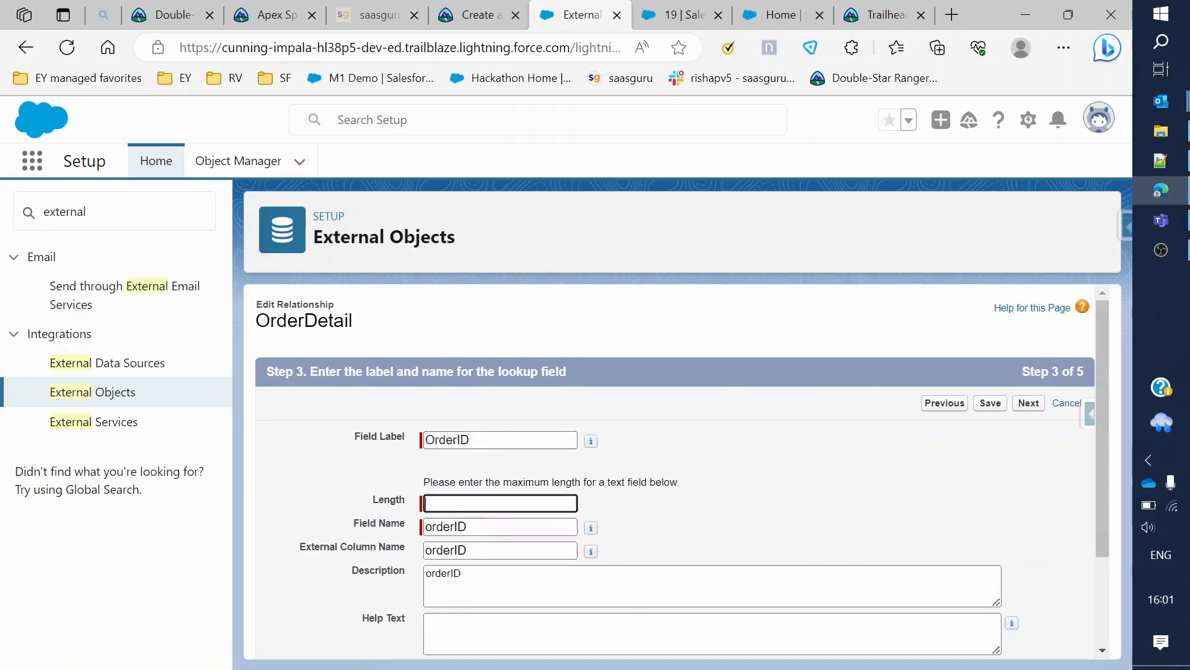
left_click(837, 497)
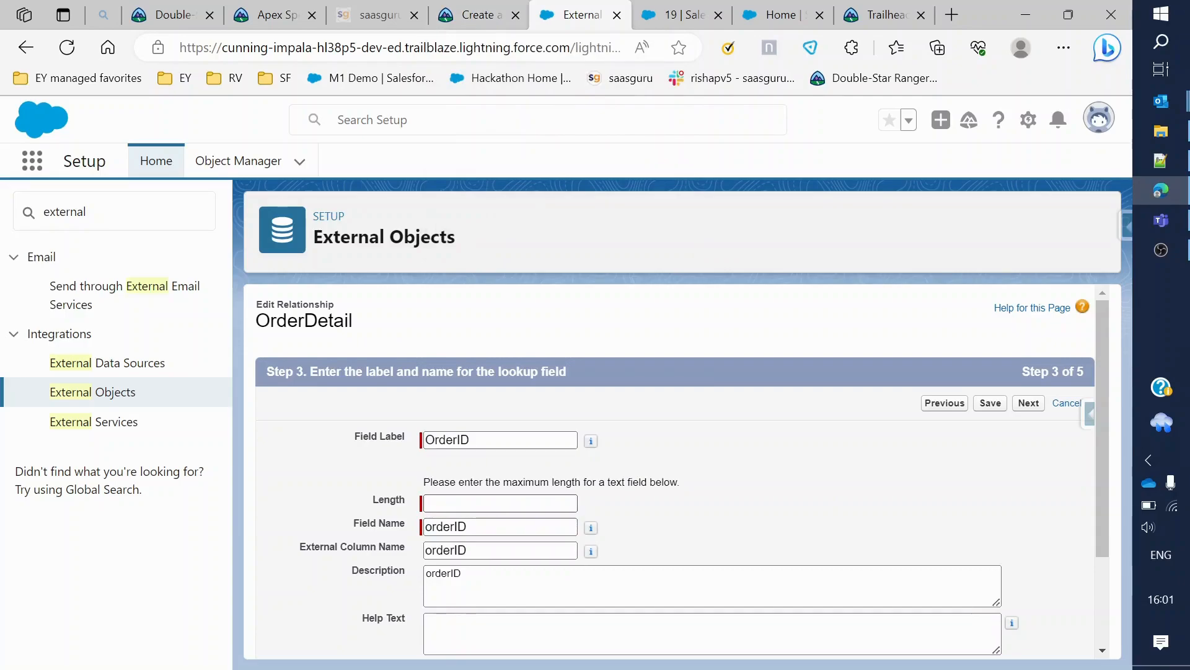
left_click(783, 14)
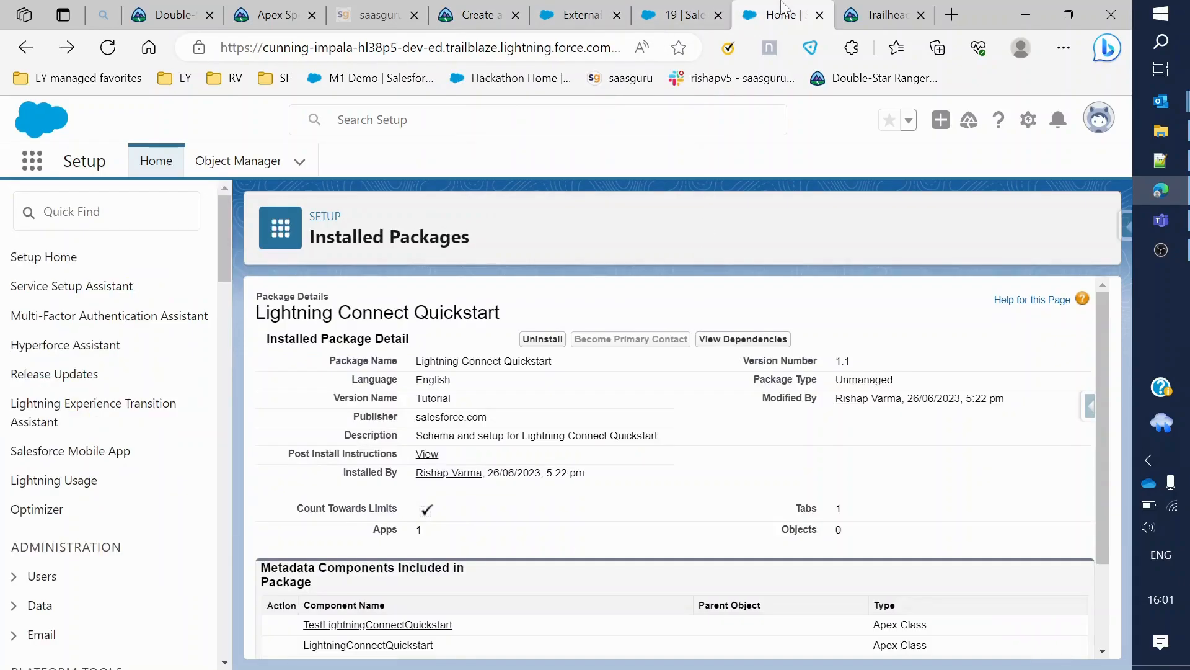
scroll(589, 523, "down", 2)
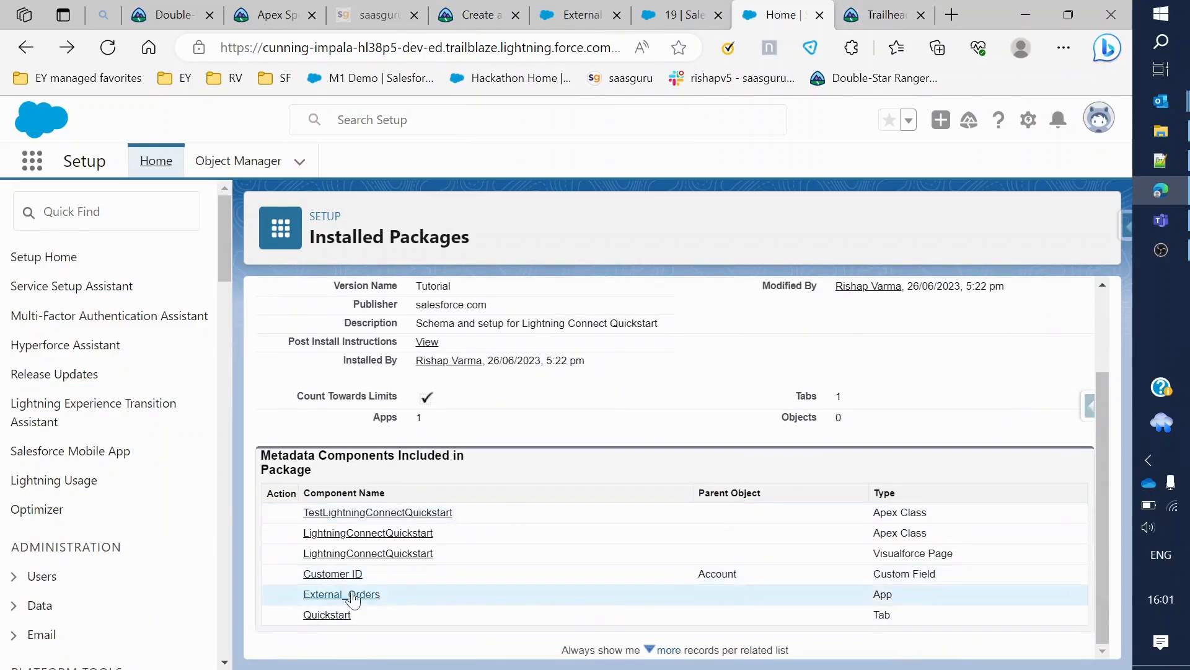
left_click(580, 14)
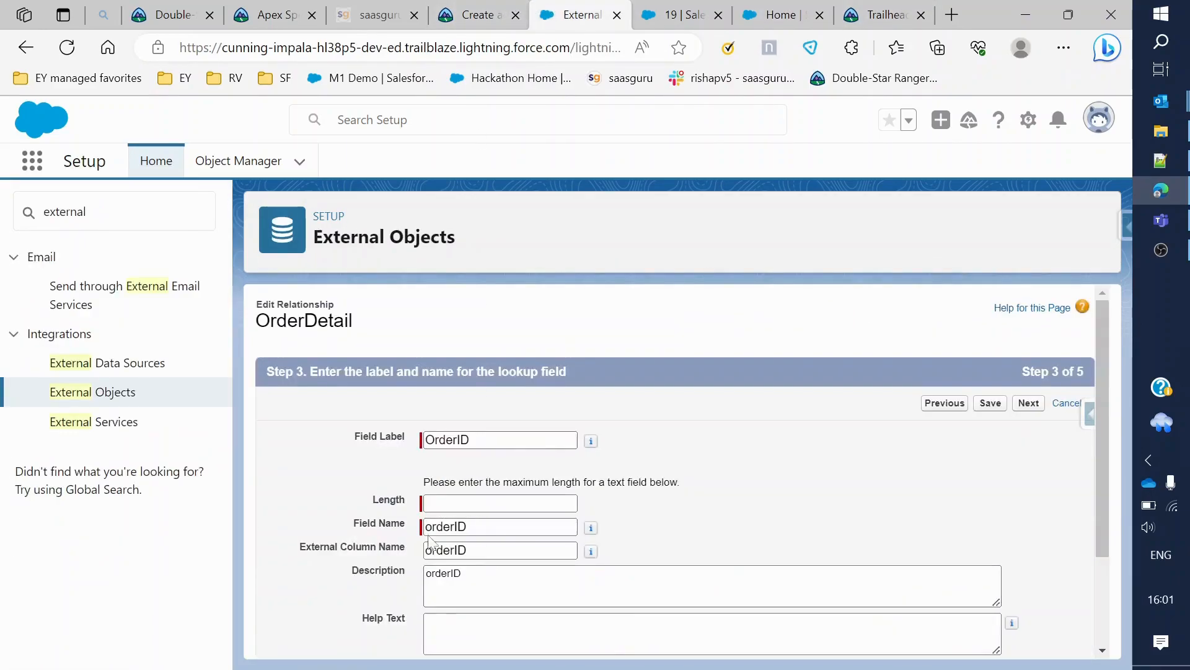
left_click(476, 14)
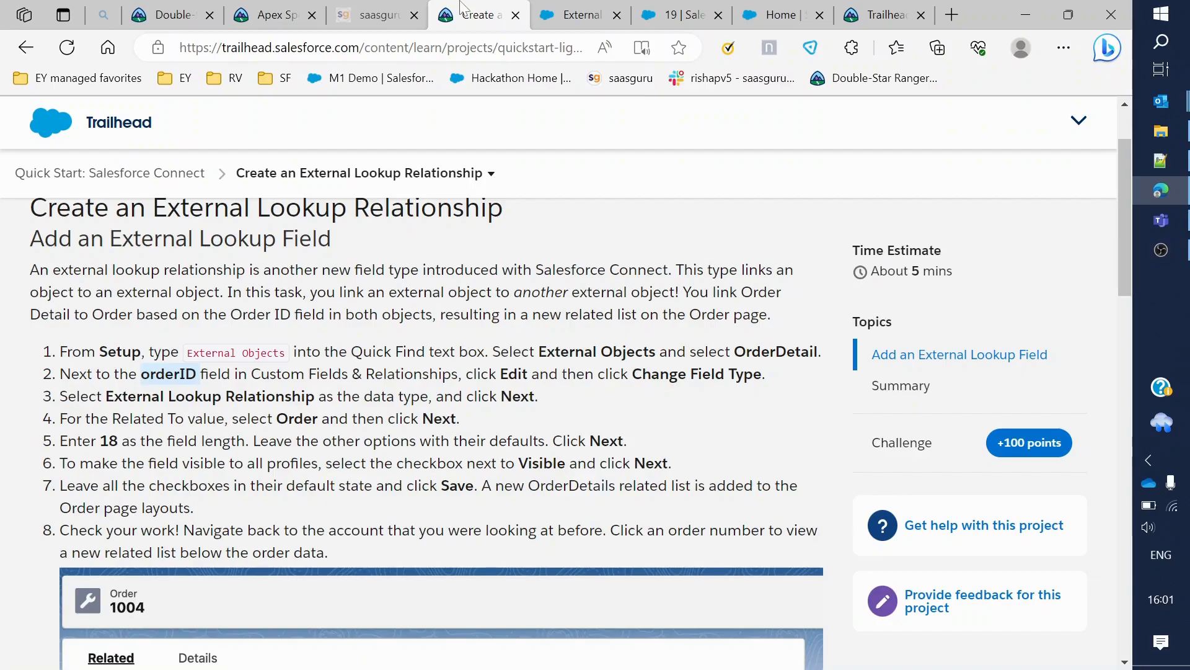
double_click(109, 441)
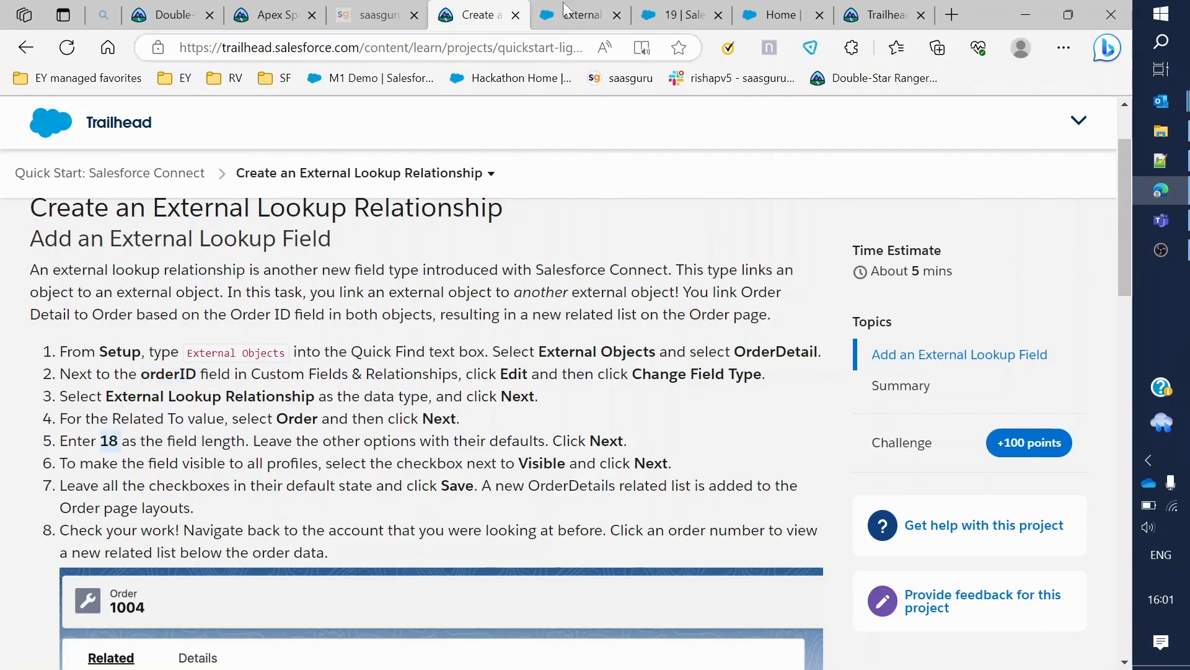
- Set the OrderID field's length to 18, keep the other options at their defaults, and continue the wizard
left_click(583, 12)
left_click(501, 503)
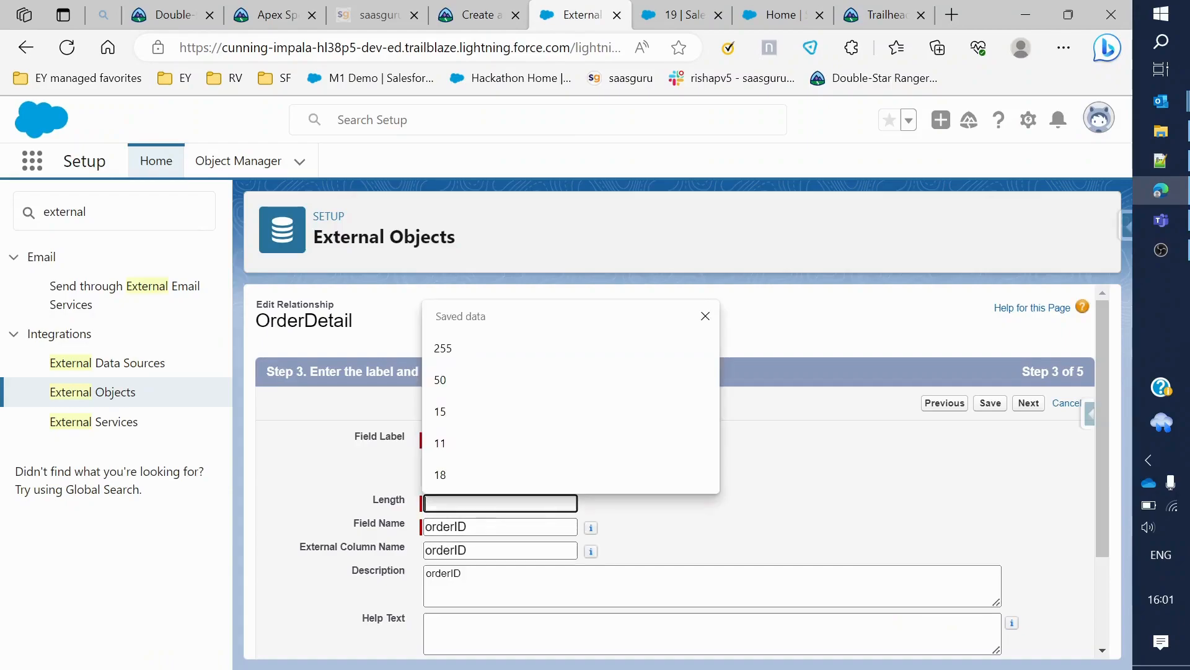
left_click(443, 474)
scroll(686, 523, "down", 2)
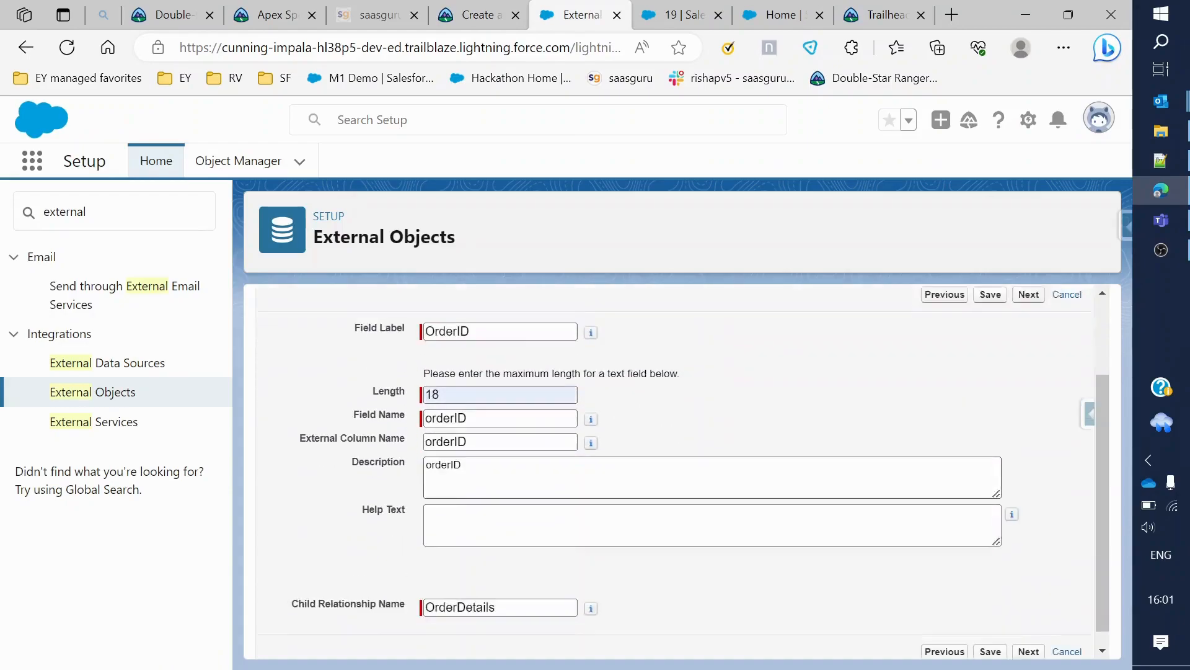
scroll(540, 564, "up", 2)
scroll(682, 496, "down", 2)
left_click(1029, 635)
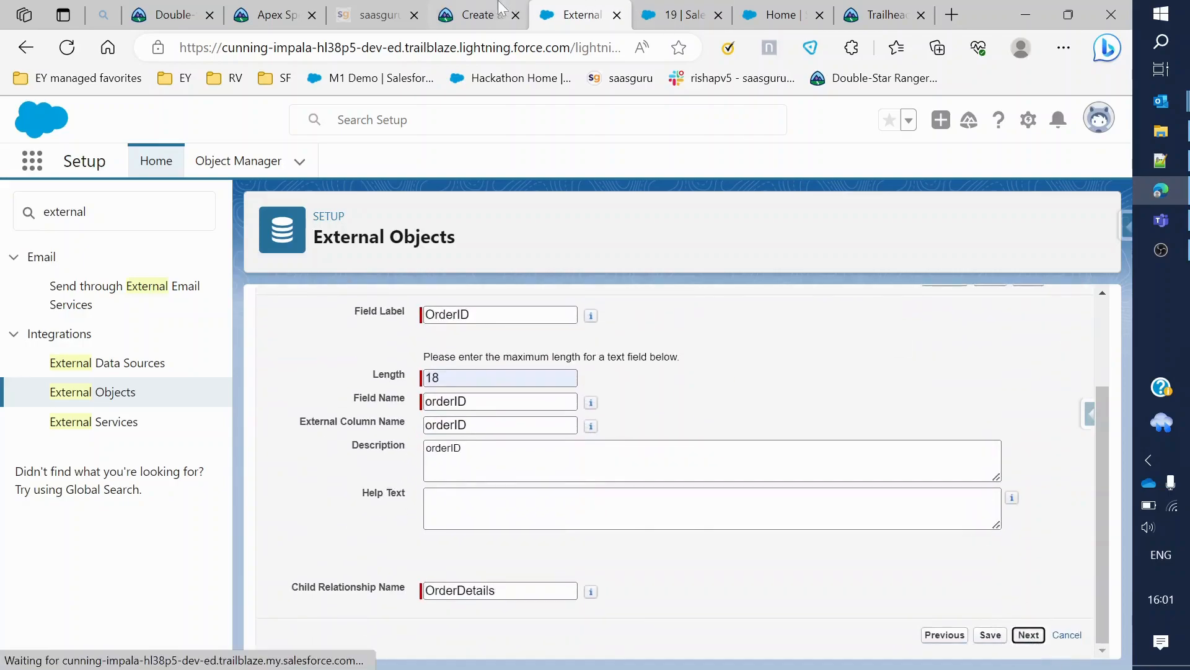
- Read the Trailhead unit's remaining instructions on field visibility, page layouts and checking the work
left_click(474, 15)
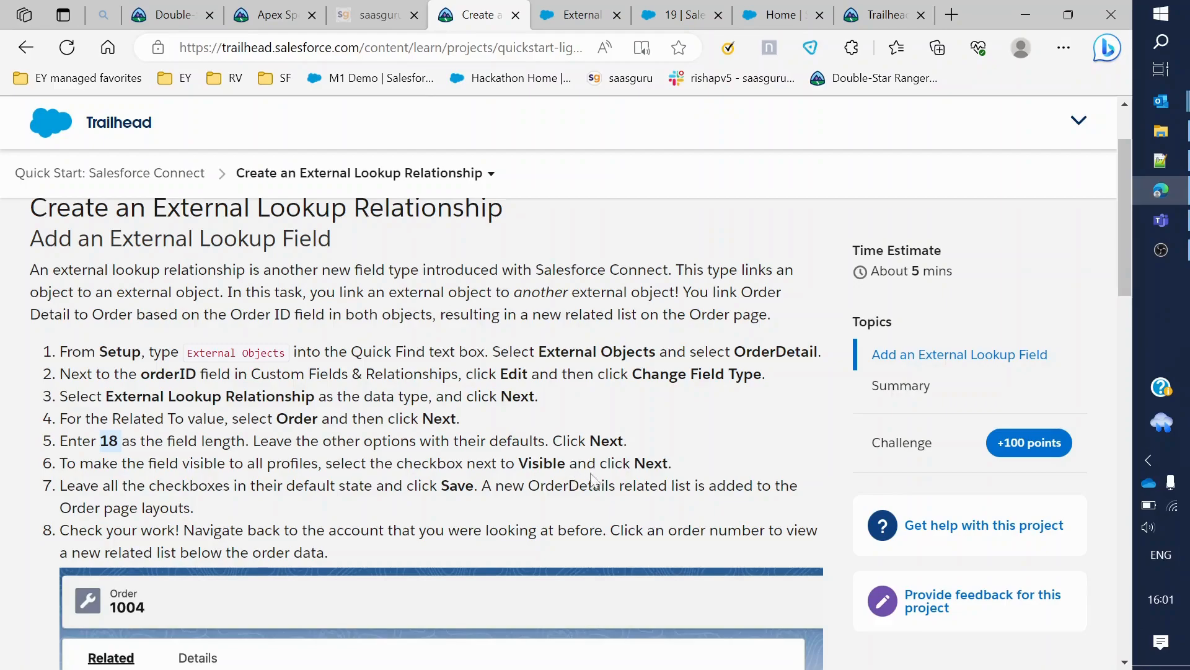
scroll(434, 434, "down", 1)
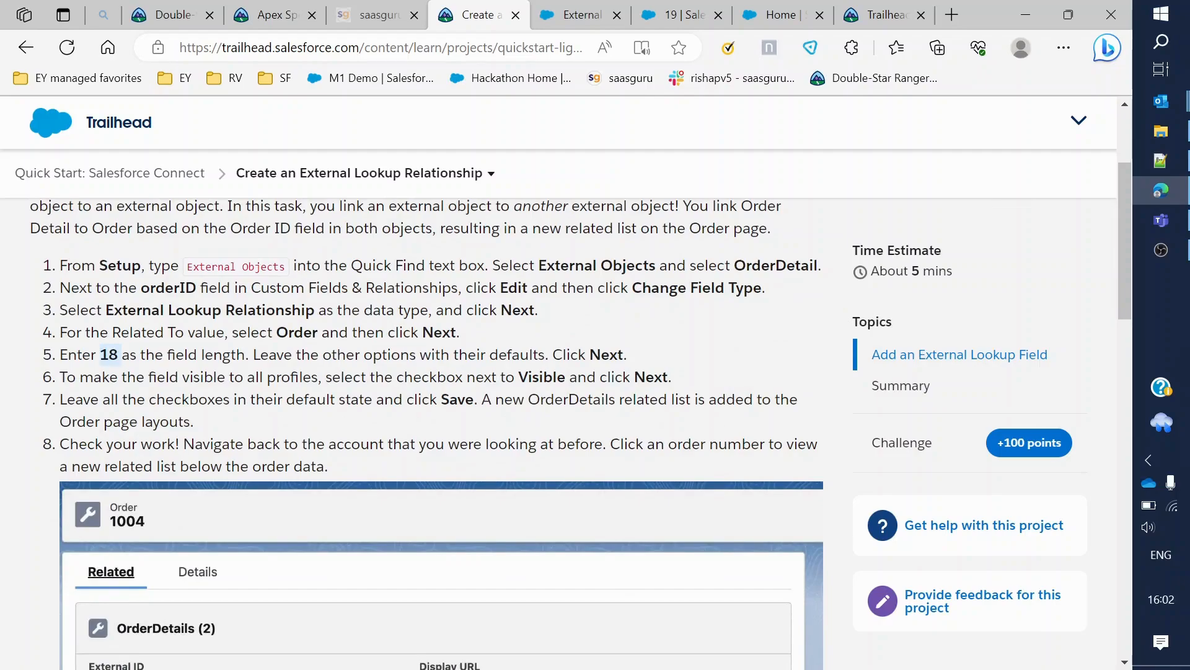
scroll(434, 434, "down", 1)
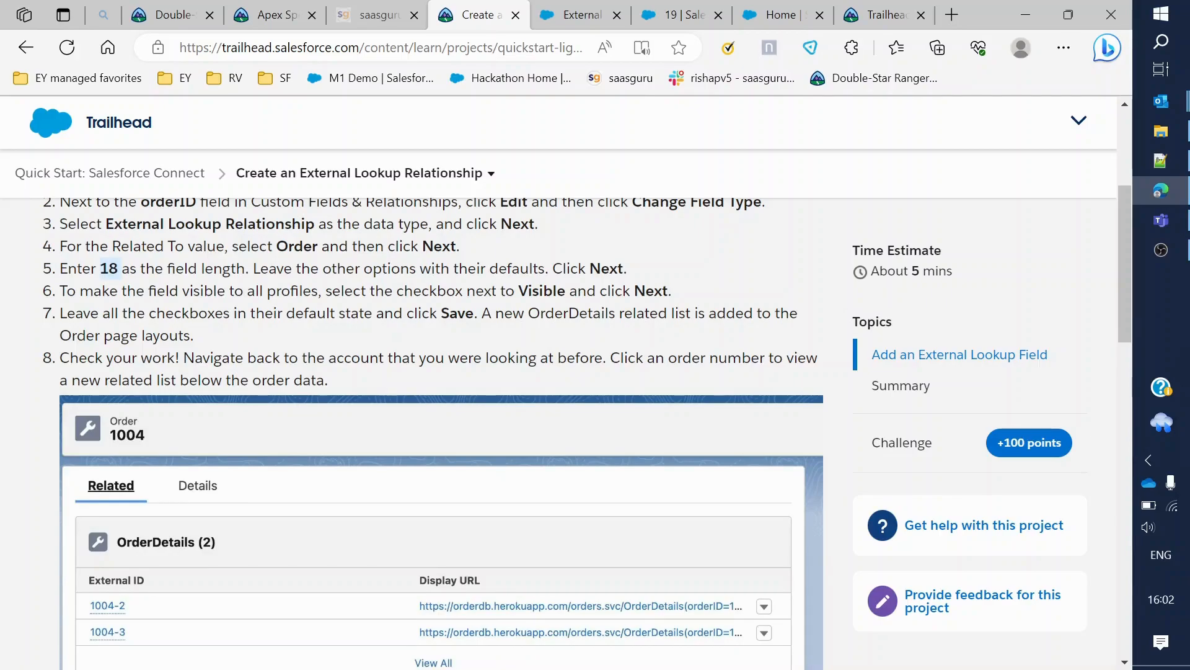
scroll(96, 421, "down", 2)
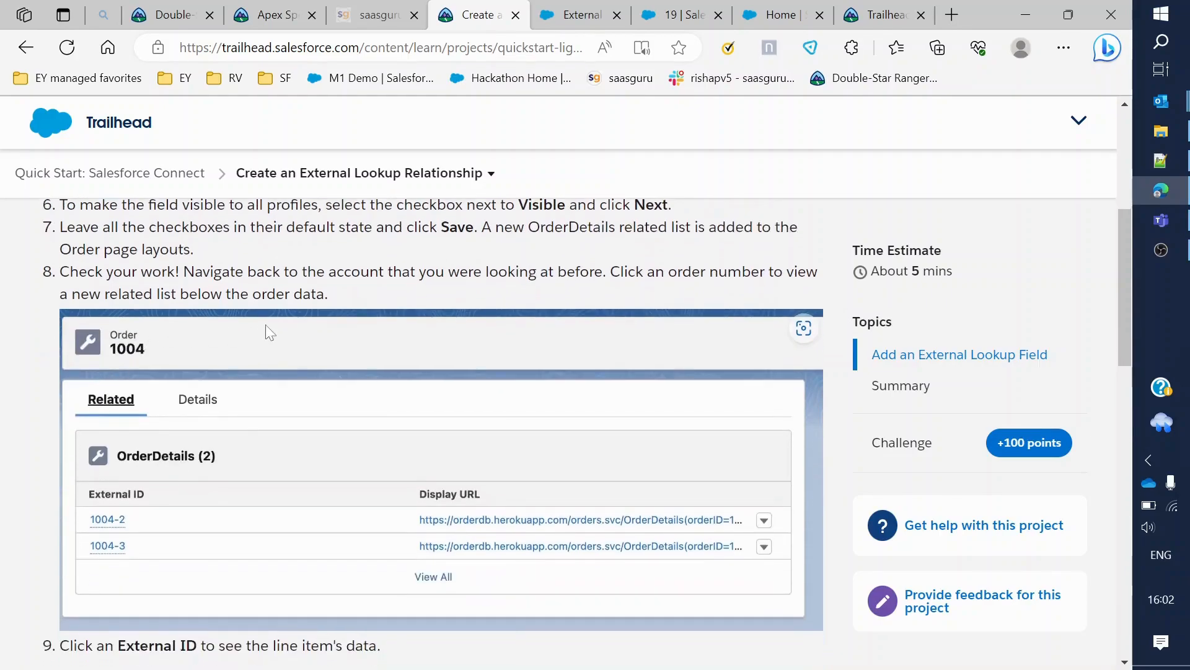
scroll(268, 332, "down", 4)
scroll(313, 430, "up", 10)
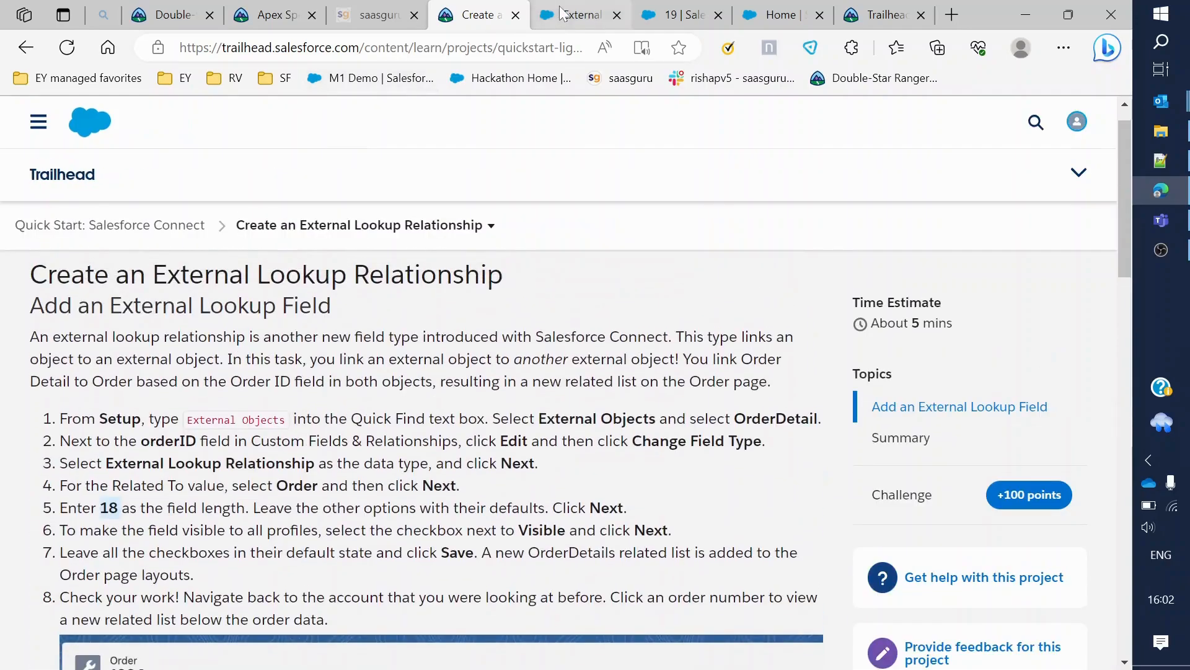
- Keep the default field-level security and the Order Layout related list settings, and save the OrderID lookup field
left_click(572, 15)
scroll(426, 418, "down", 10)
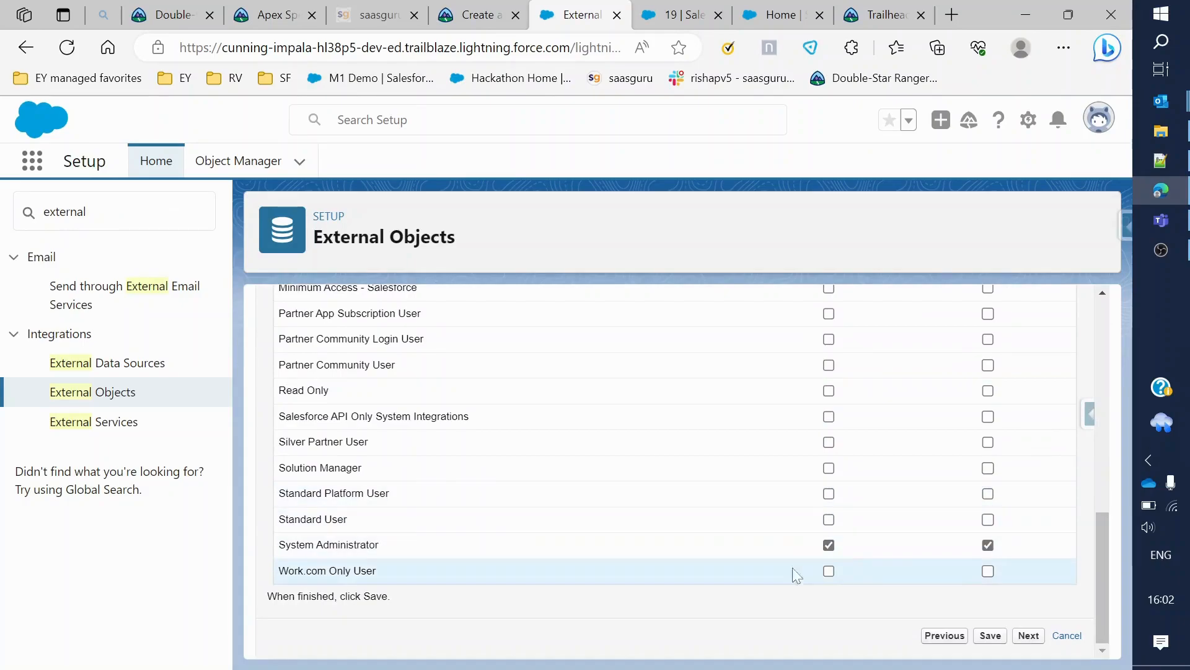
left_click(1028, 636)
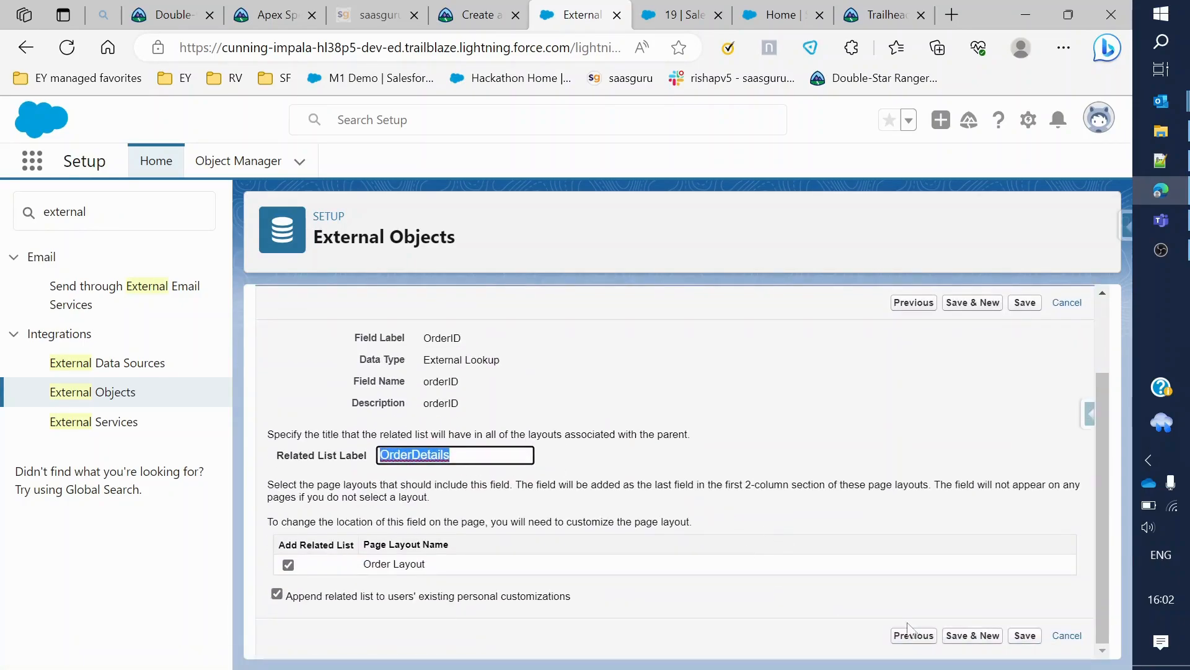
left_click(1026, 636)
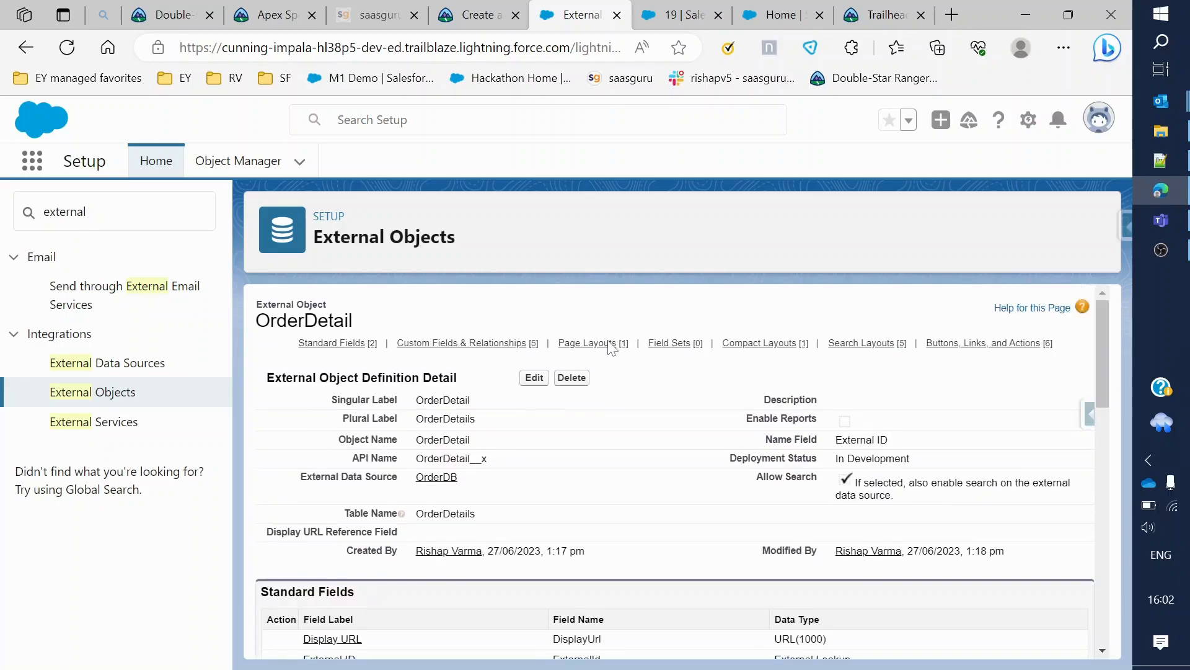
- Check the OrderID entry among OrderDetail's custom fields and reread the Trailhead instructions for verifying the new related list
scroll(588, 402, "down", 5)
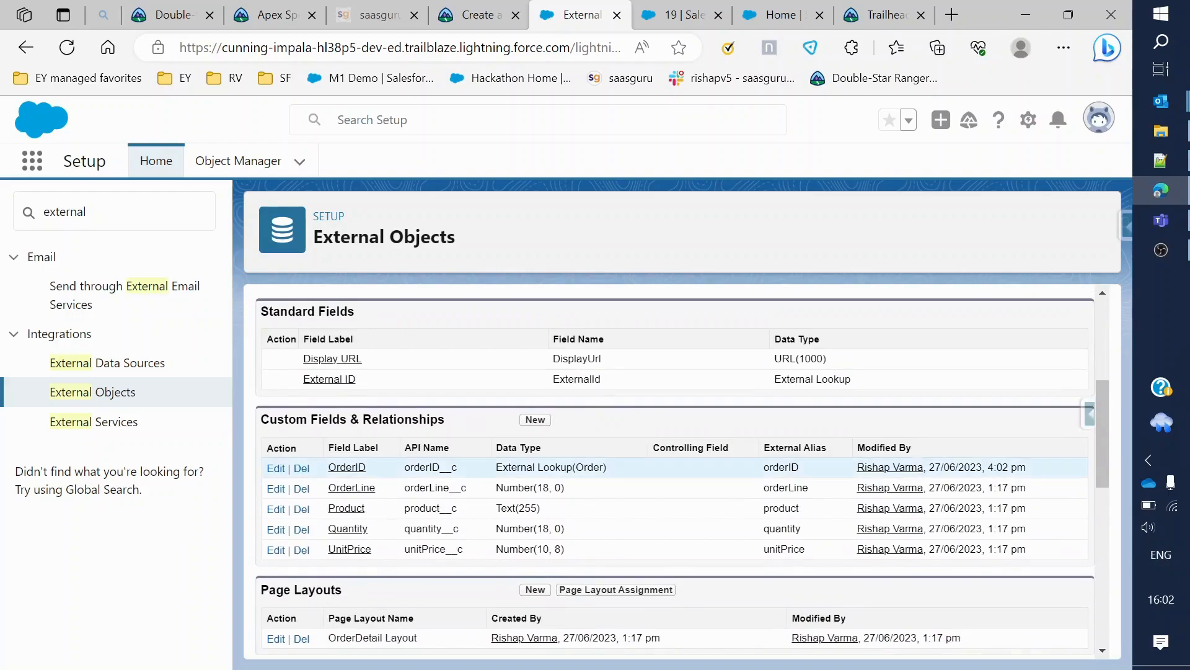
scroll(494, 457, "up", 5)
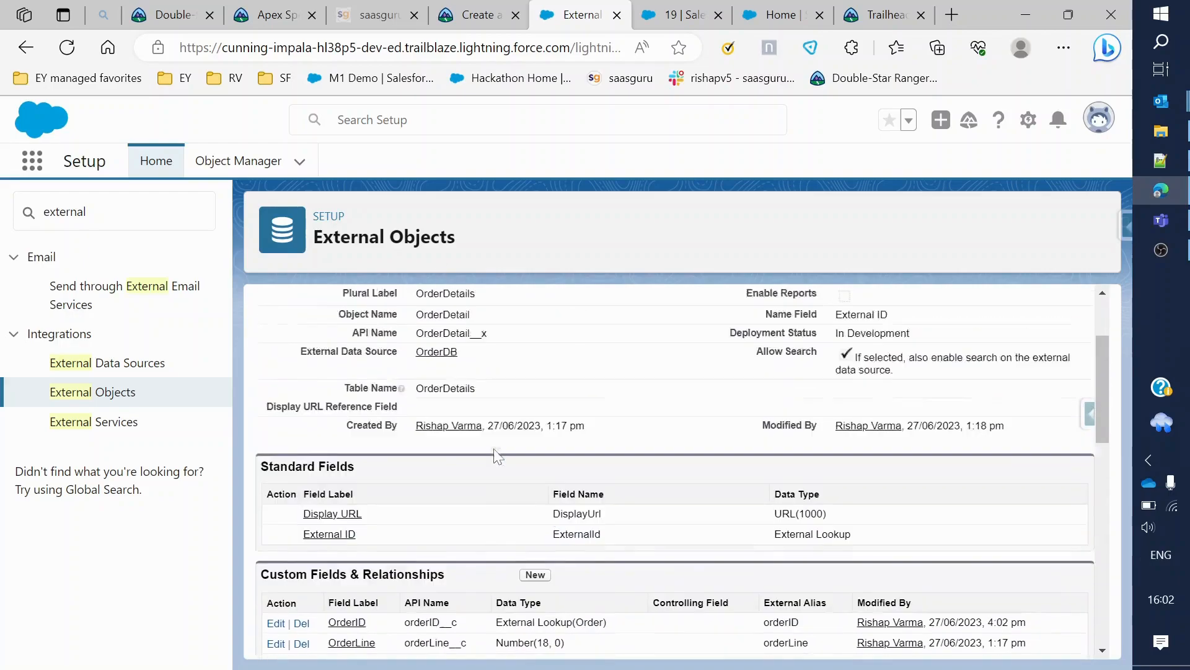
scroll(372, 458, "down", 5)
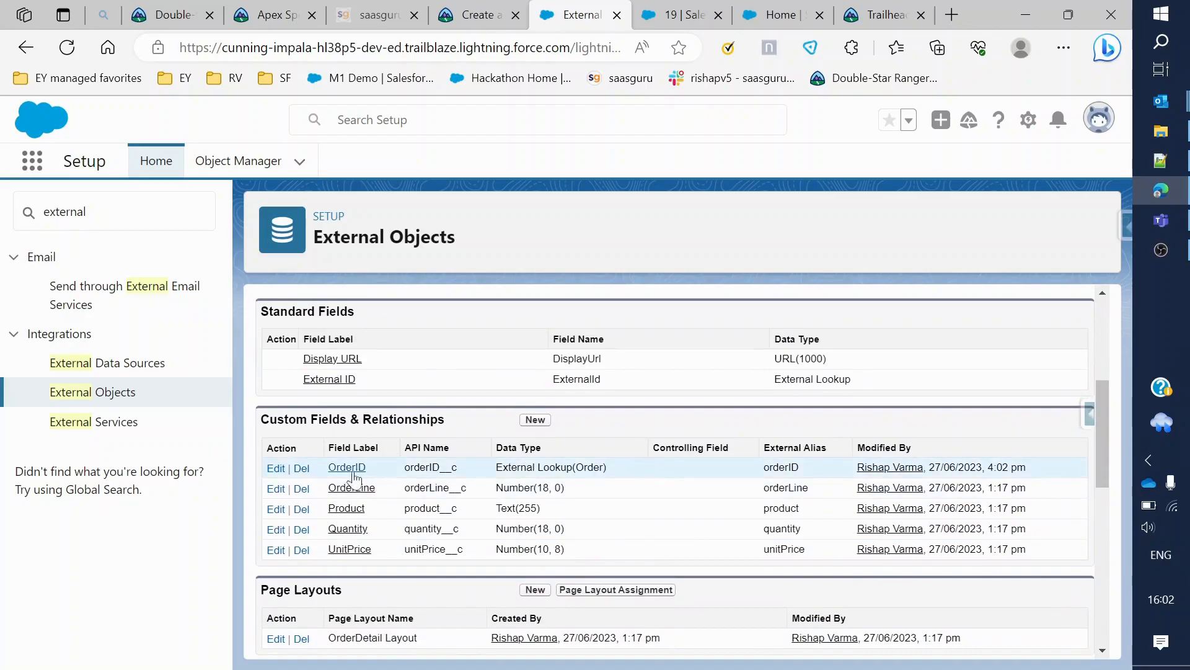
scroll(348, 477, "up", 5)
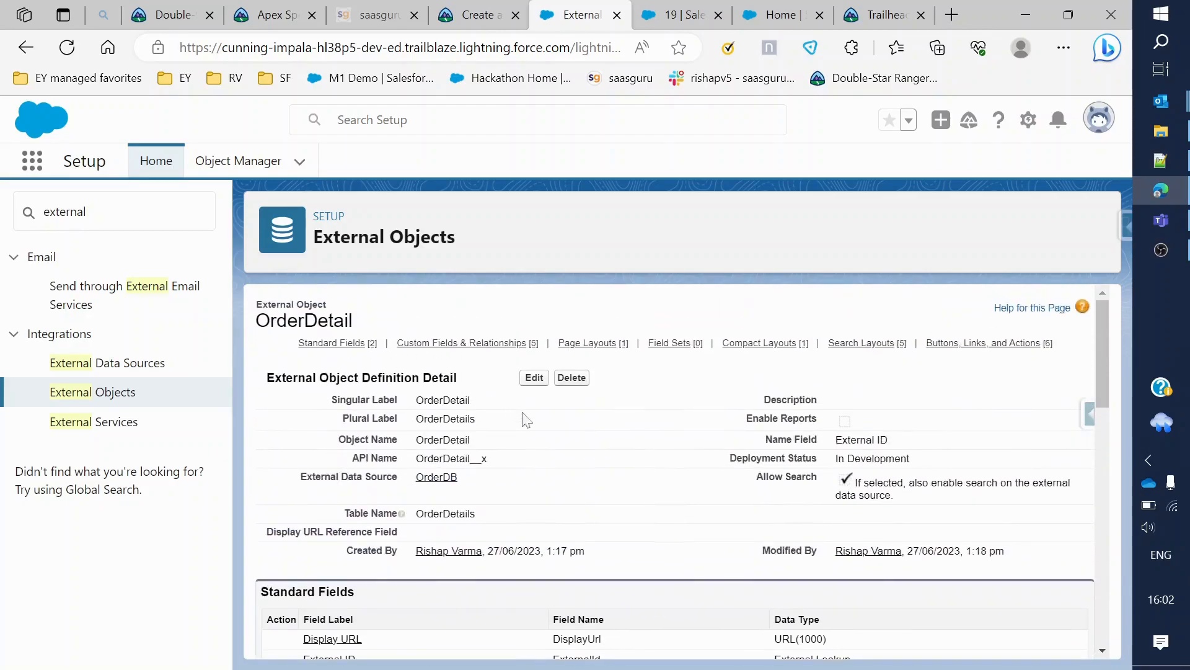
left_click(472, 4)
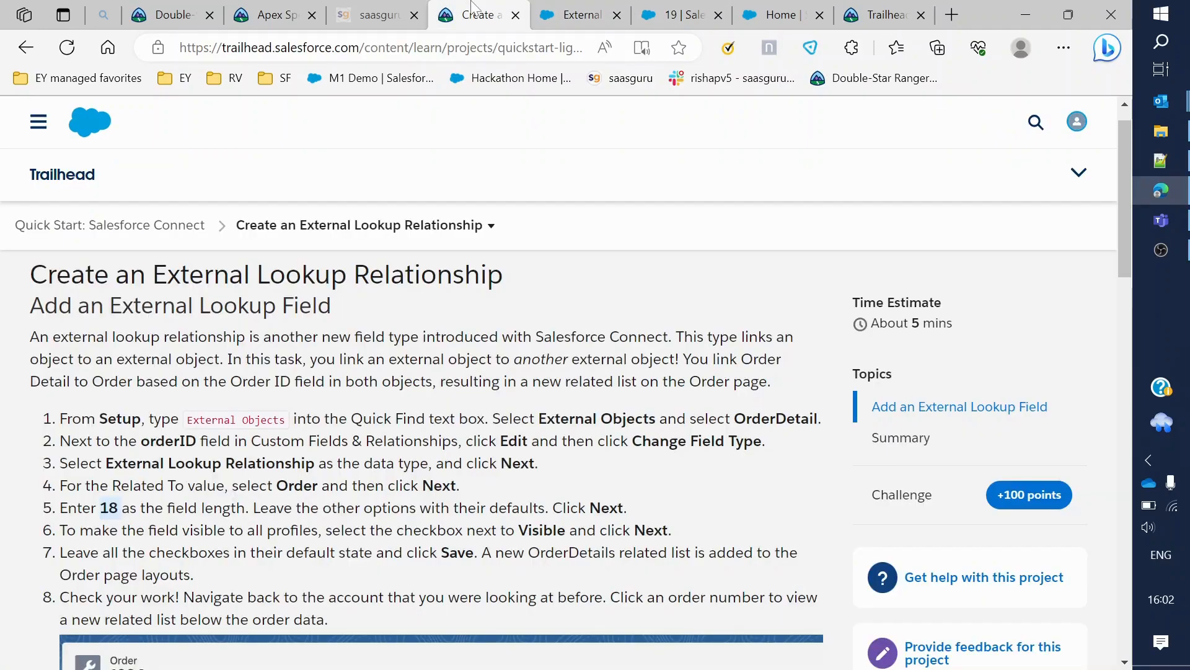
scroll(349, 351, "down", 6)
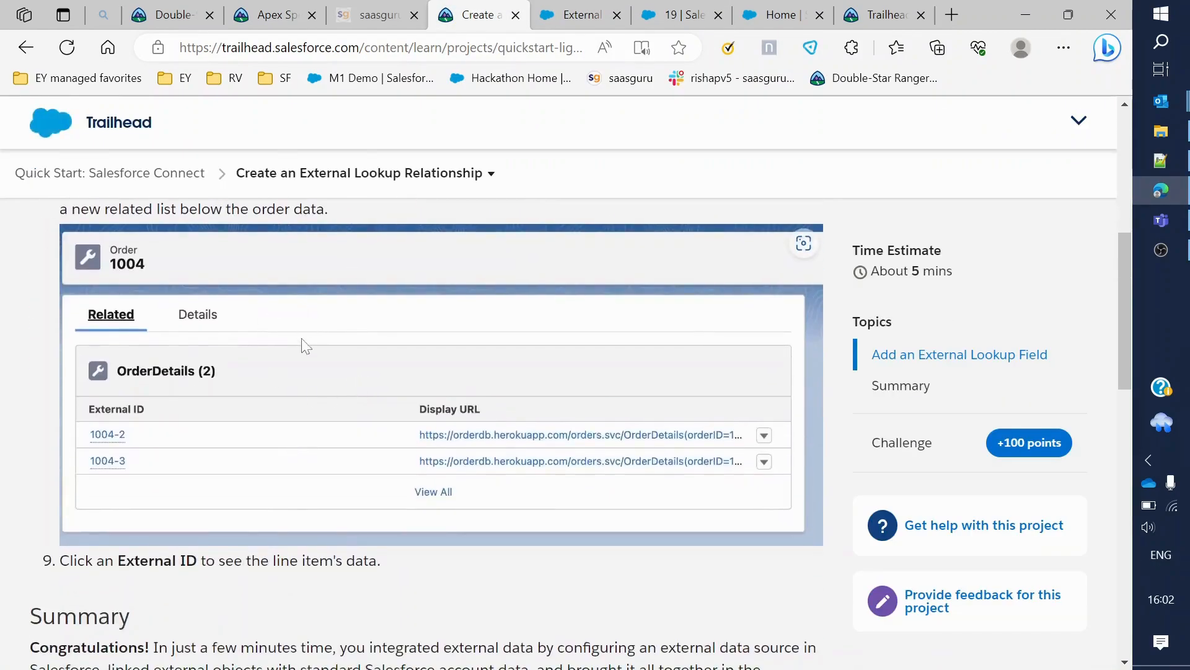
scroll(159, 339, "up", 1)
scroll(158, 340, "up", 1)
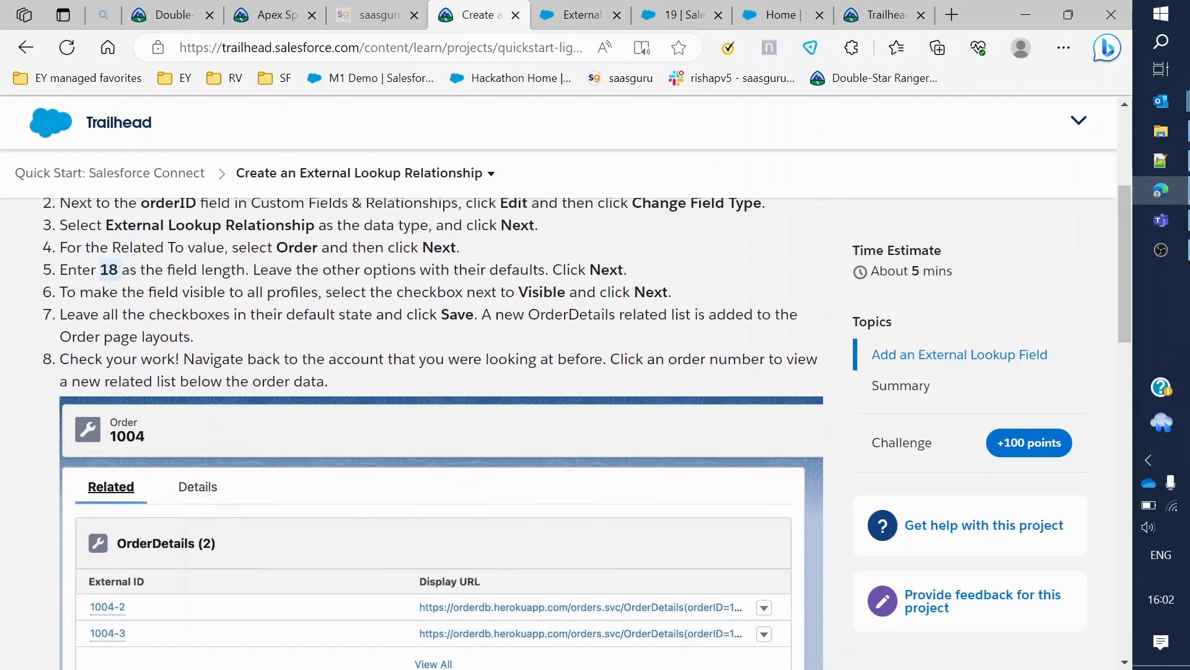
- Go from the open order record to the Burlington Textiles Corp of America account and open the first order in its Orders list
left_click(679, 14)
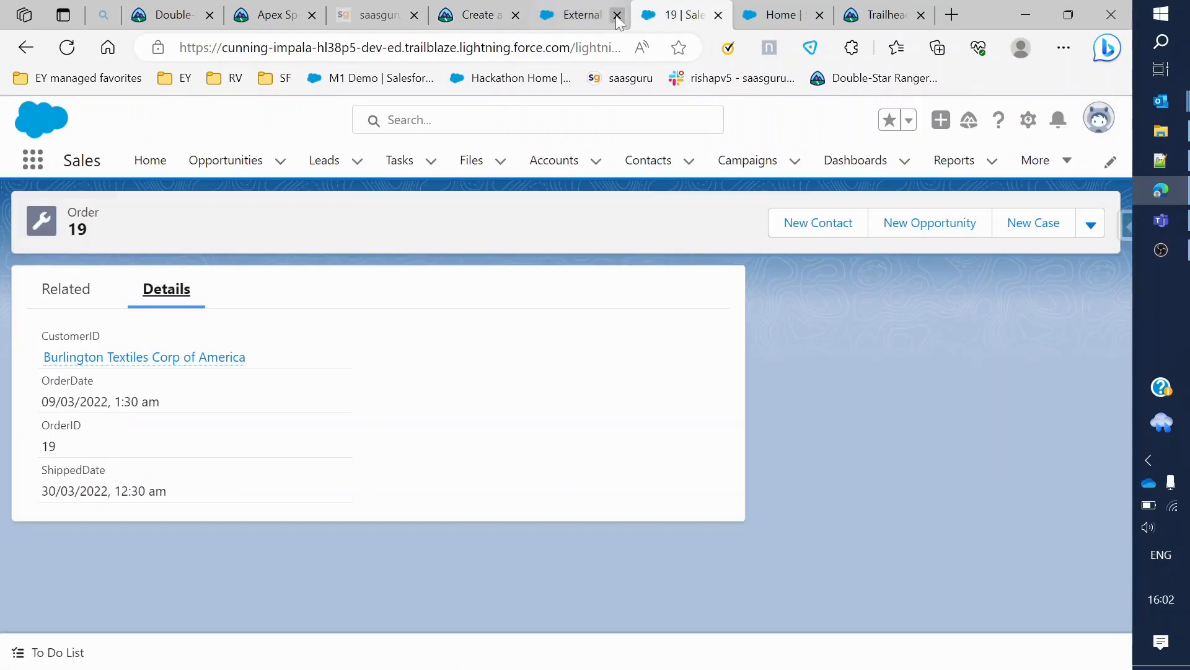
left_click(114, 366)
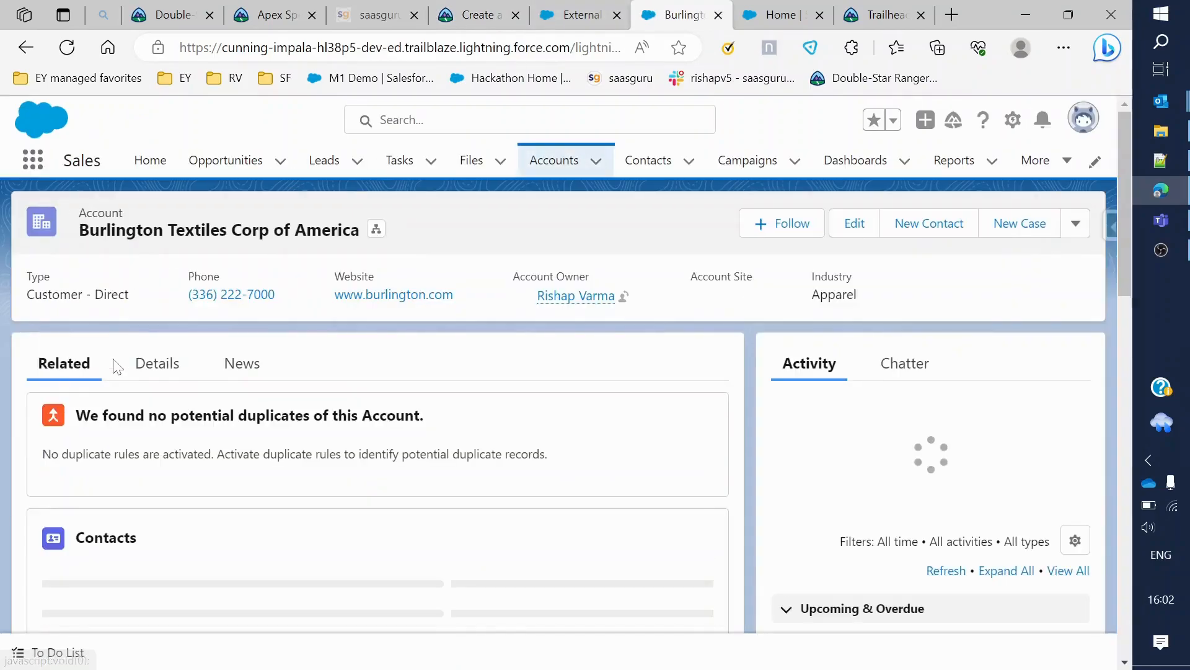
scroll(241, 465, "down", 10)
scroll(250, 477, "down", 5)
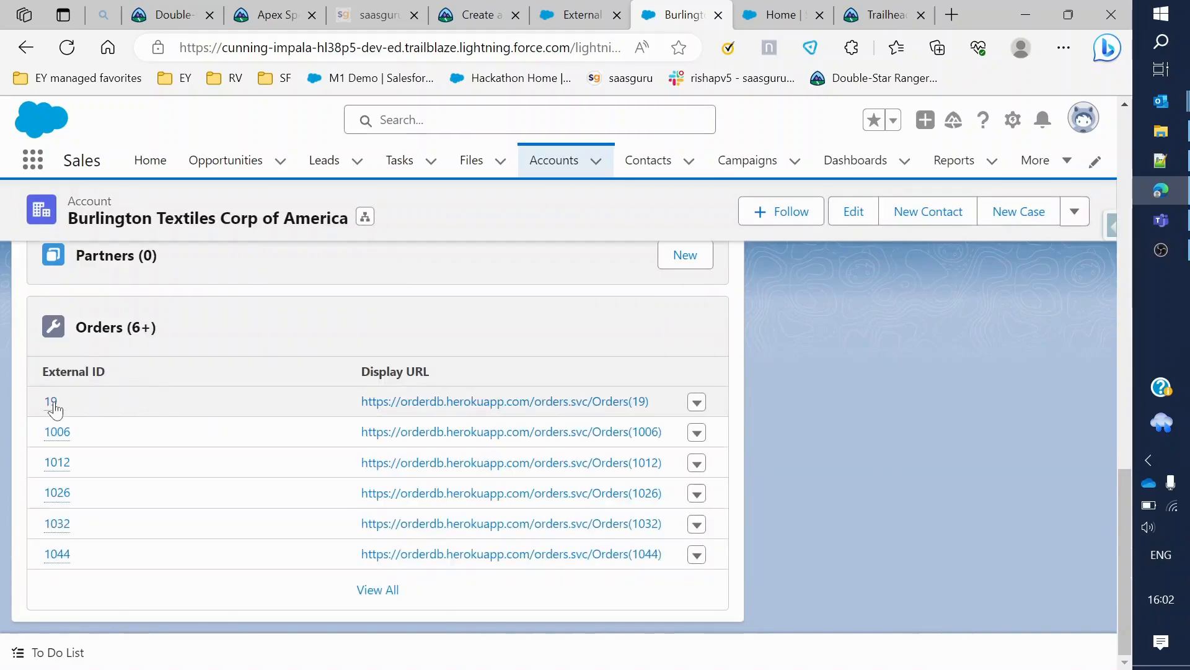
left_click(52, 404)
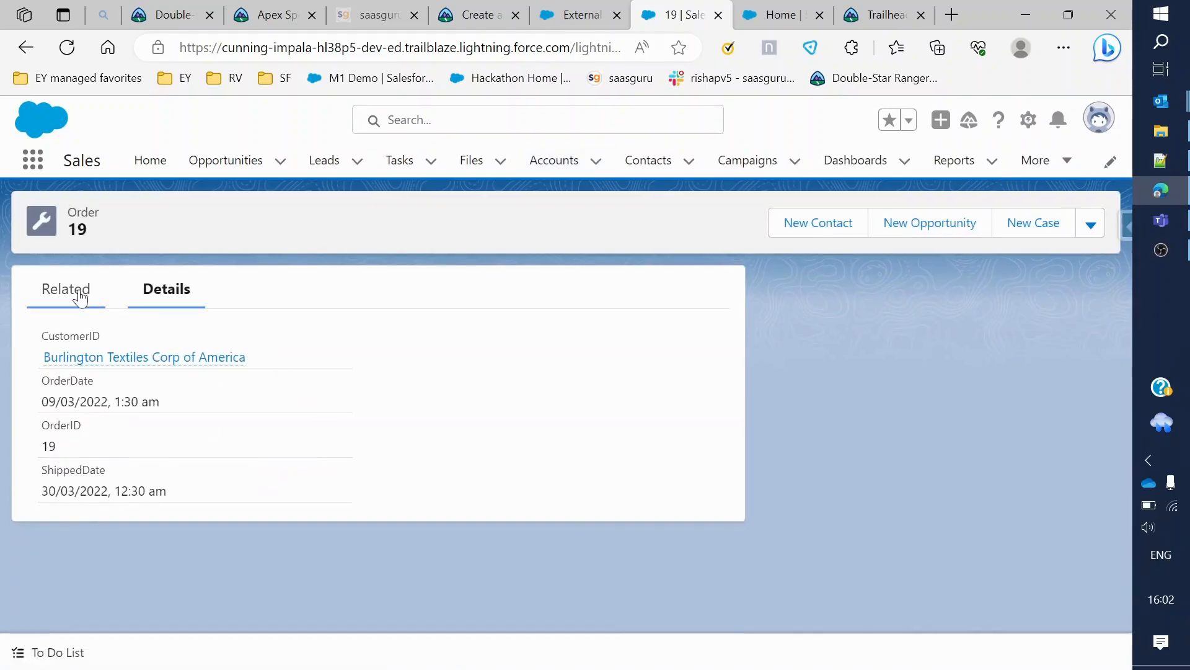
- Compare the order's related lists and details, reload the record, and check its OrderDetails related list again
left_click(76, 294)
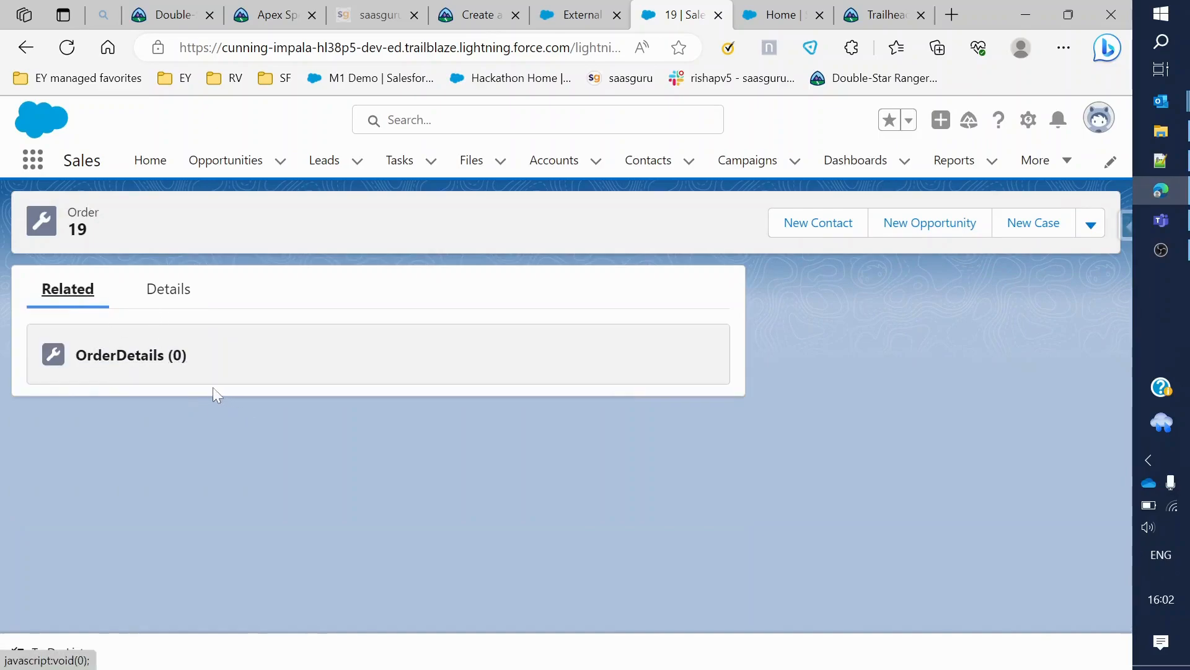
left_click(165, 303)
left_click(88, 304)
left_click(156, 299)
left_click(83, 293)
key("F5")
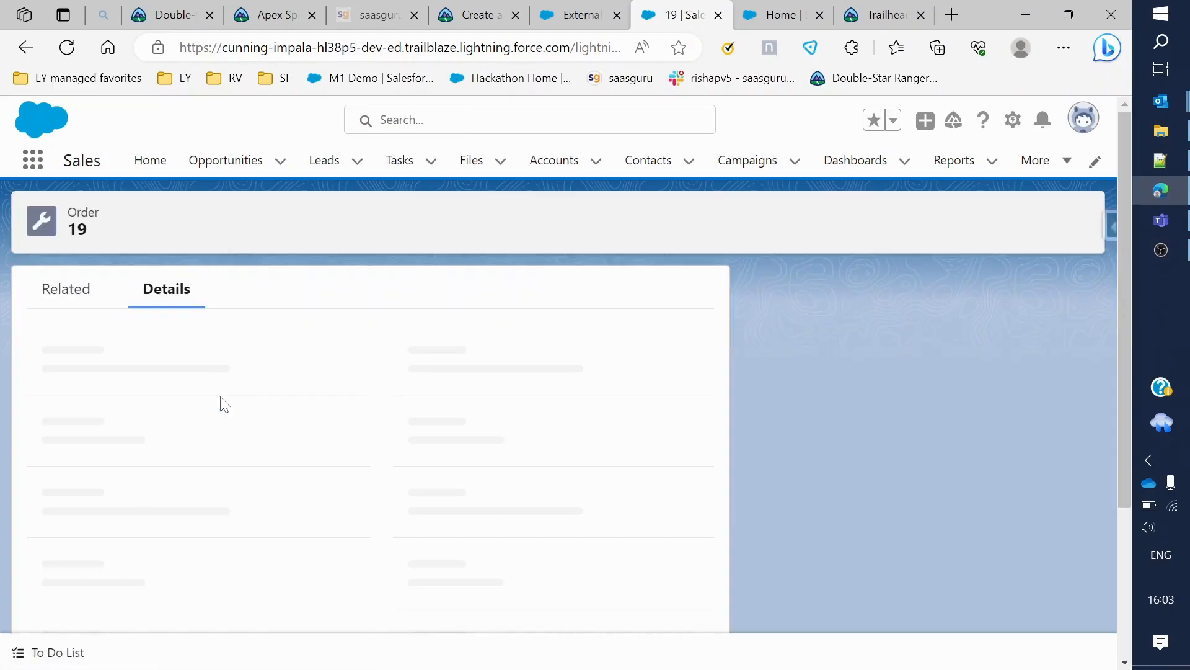
left_click(77, 305)
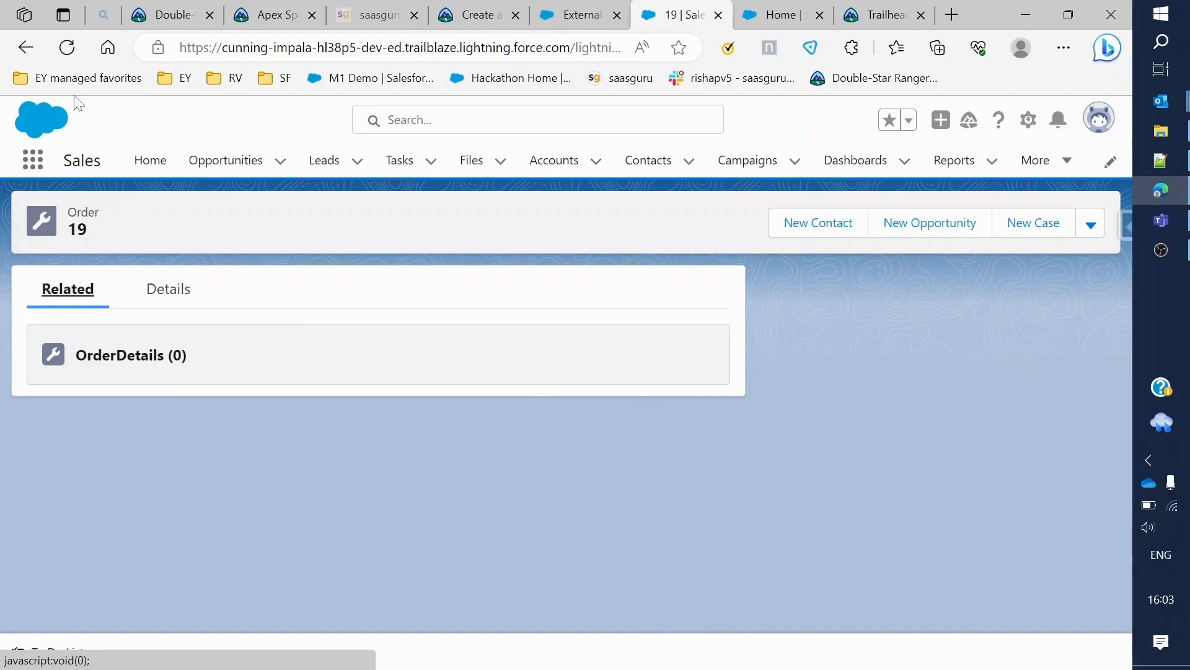
- Open the sForce account from the accounts list and display the related lists of an order in its Orders list
left_click(26, 48)
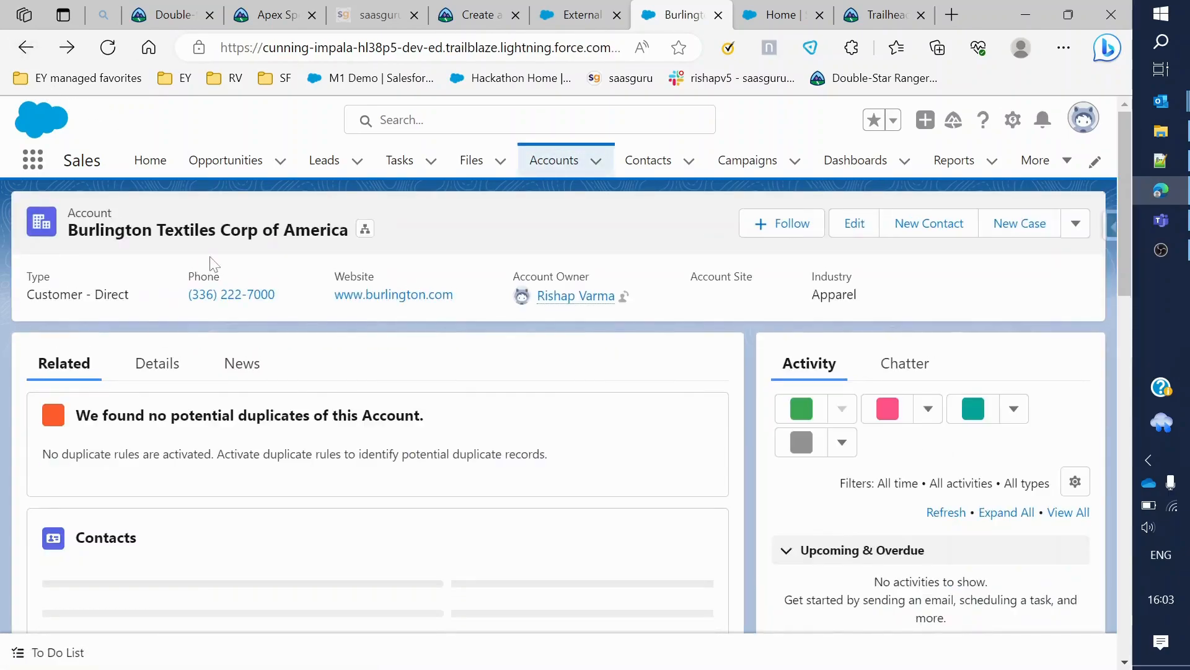
left_click(546, 160)
scroll(114, 379, "up", 1)
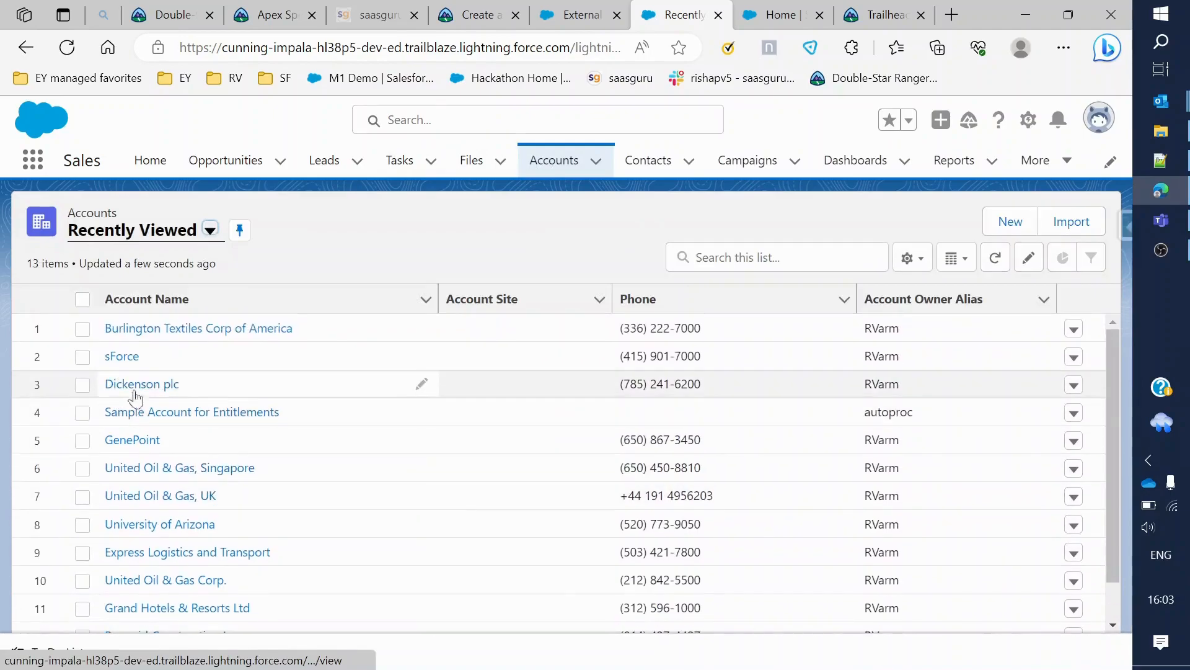
left_click(124, 356)
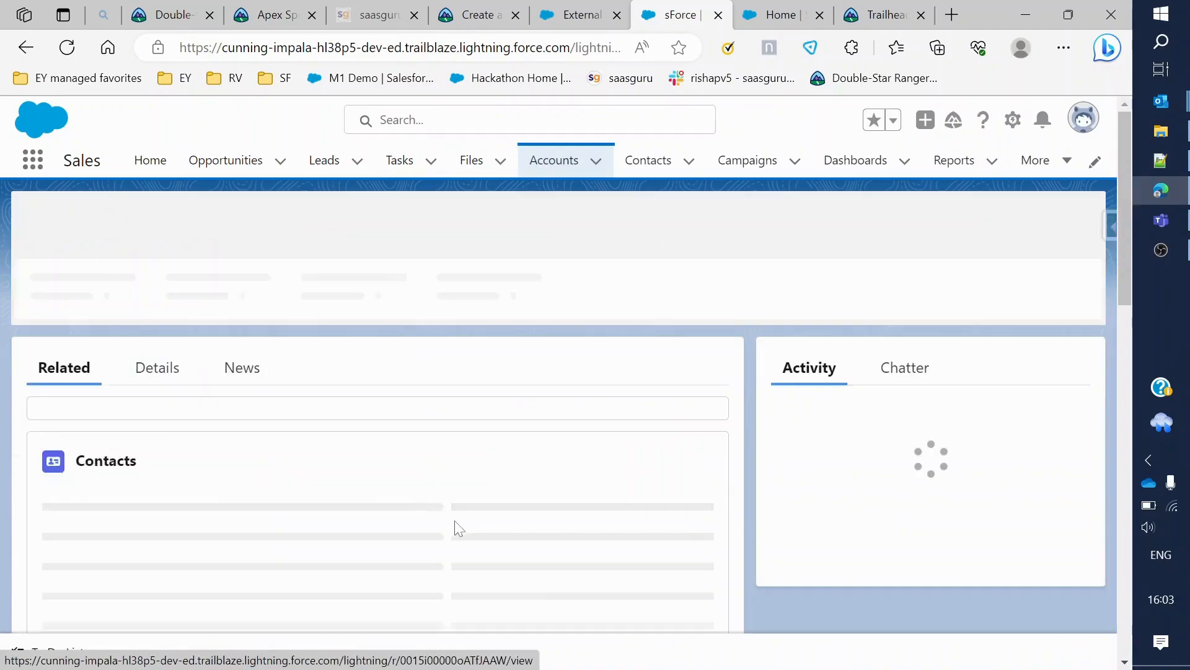
scroll(142, 499, "down", 10)
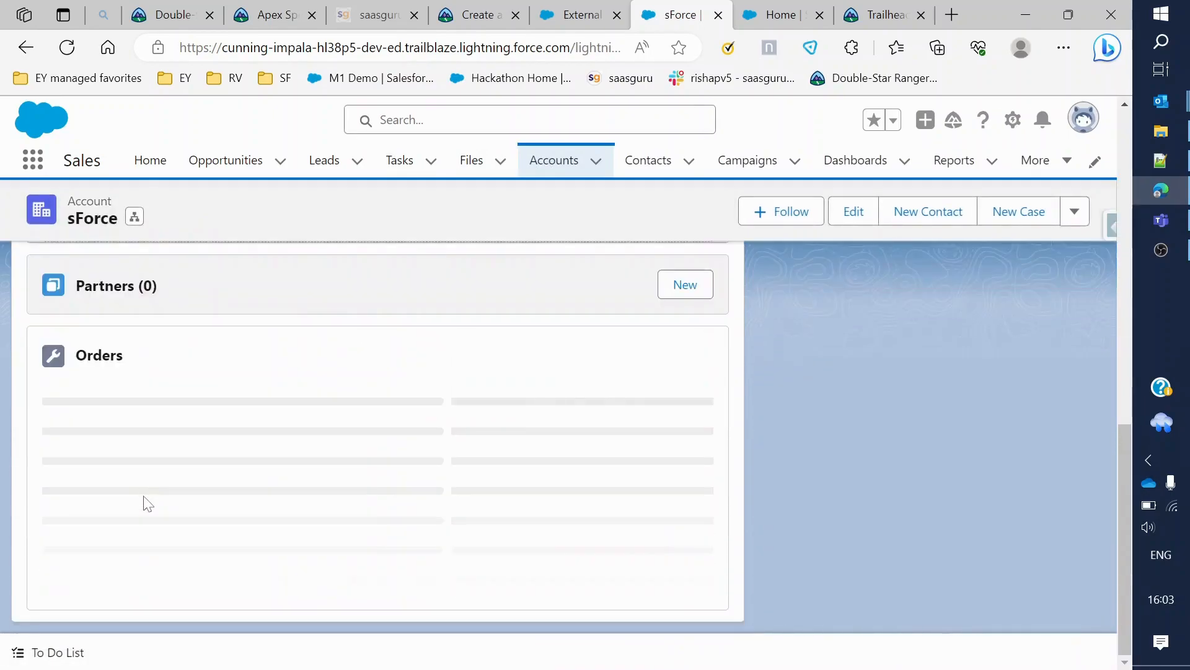
left_click(58, 403)
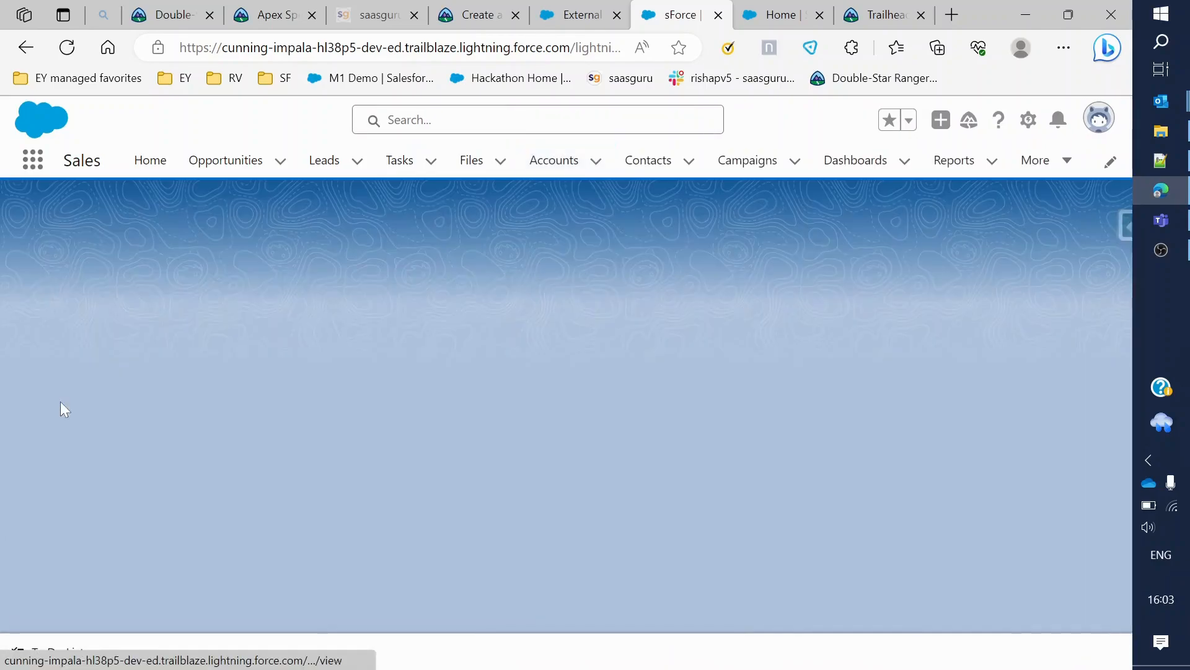
left_click(75, 302)
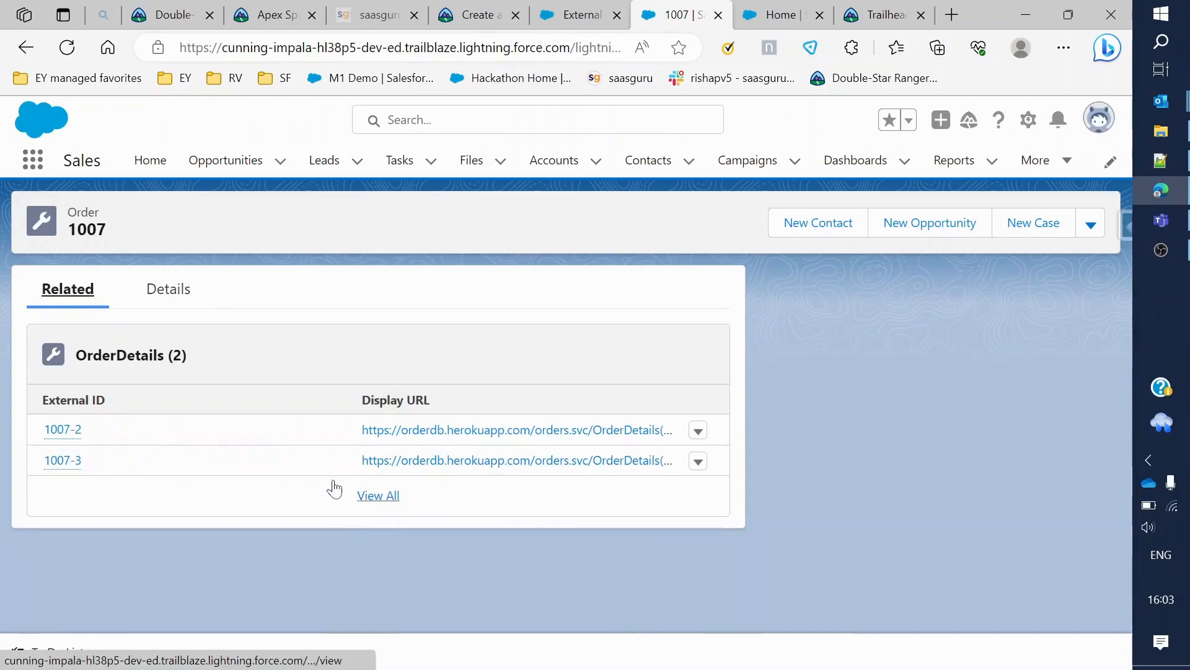
- Show the order's full OrderDetails list and open the first order detail record
left_click(375, 495)
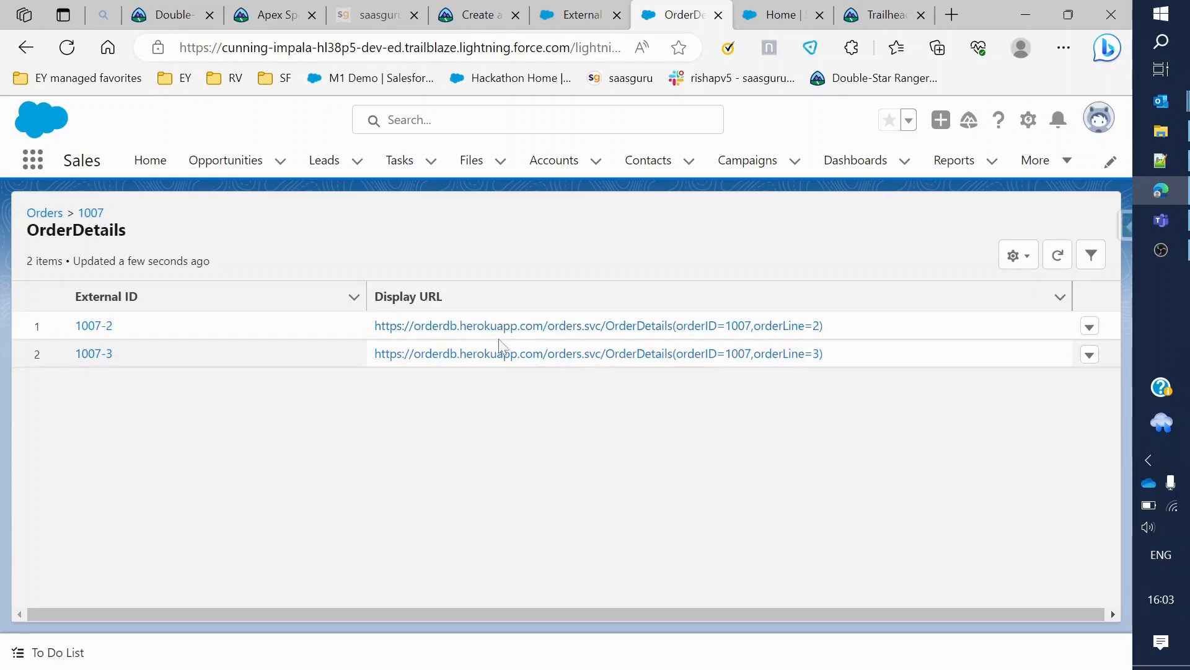
left_click(95, 327)
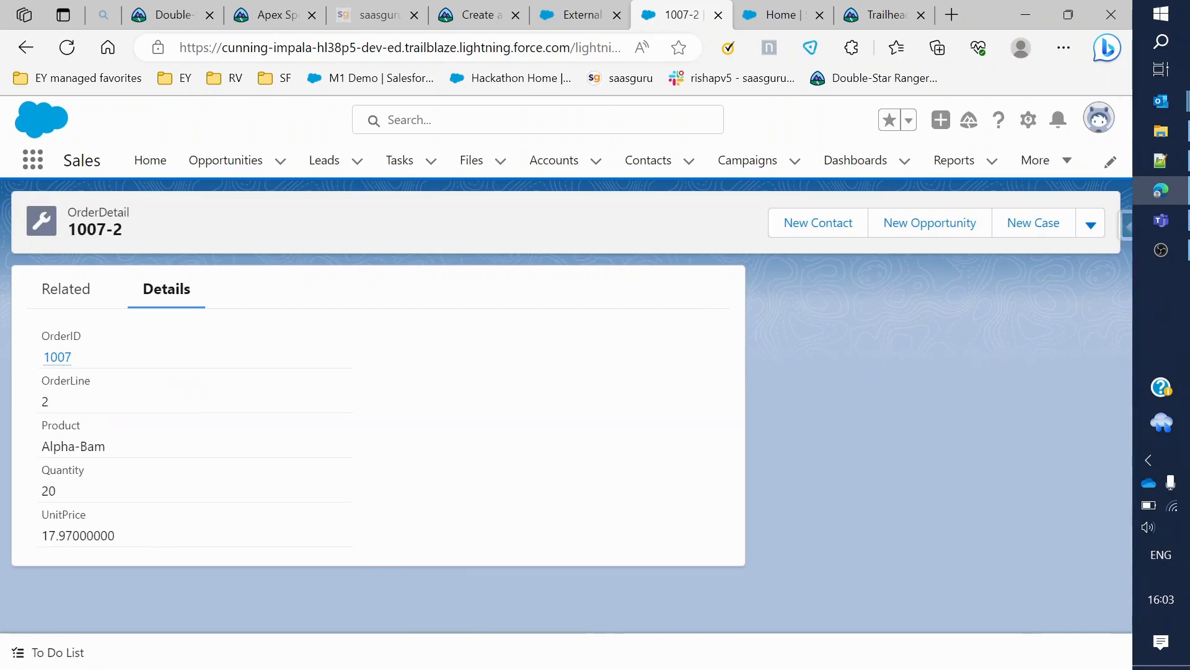
mouse_move(67, 370)
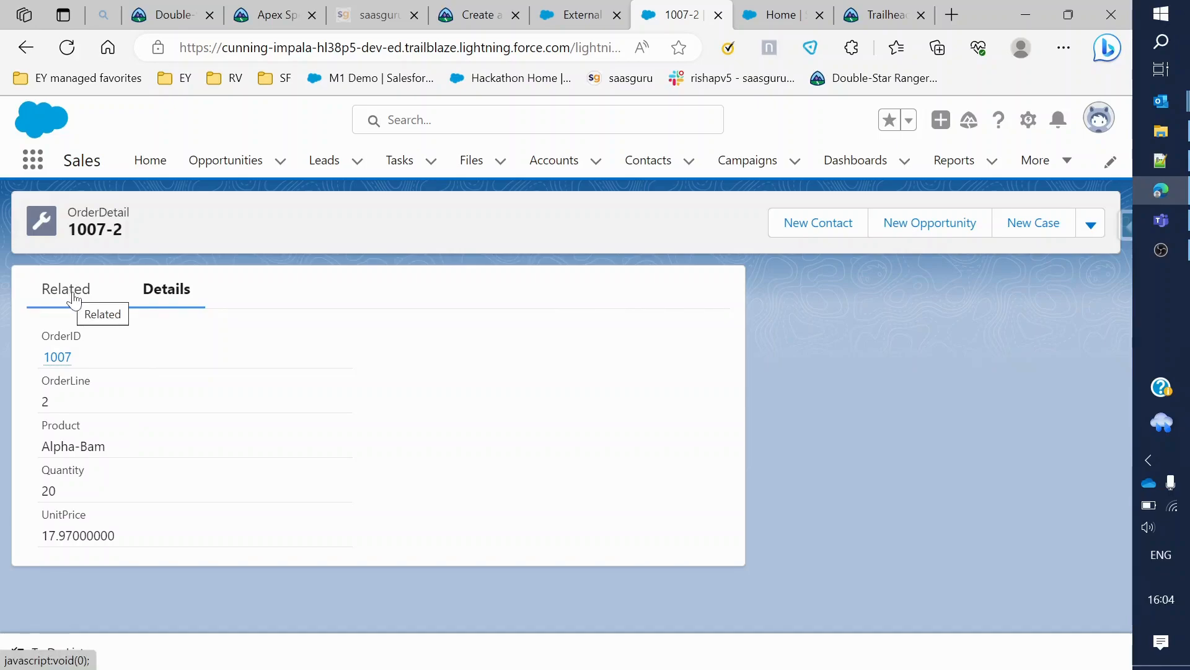
- Check OrderID's data type among OrderDetail's custom fields in Setup, and inspect the related lists of the open order detail record
left_click(583, 14)
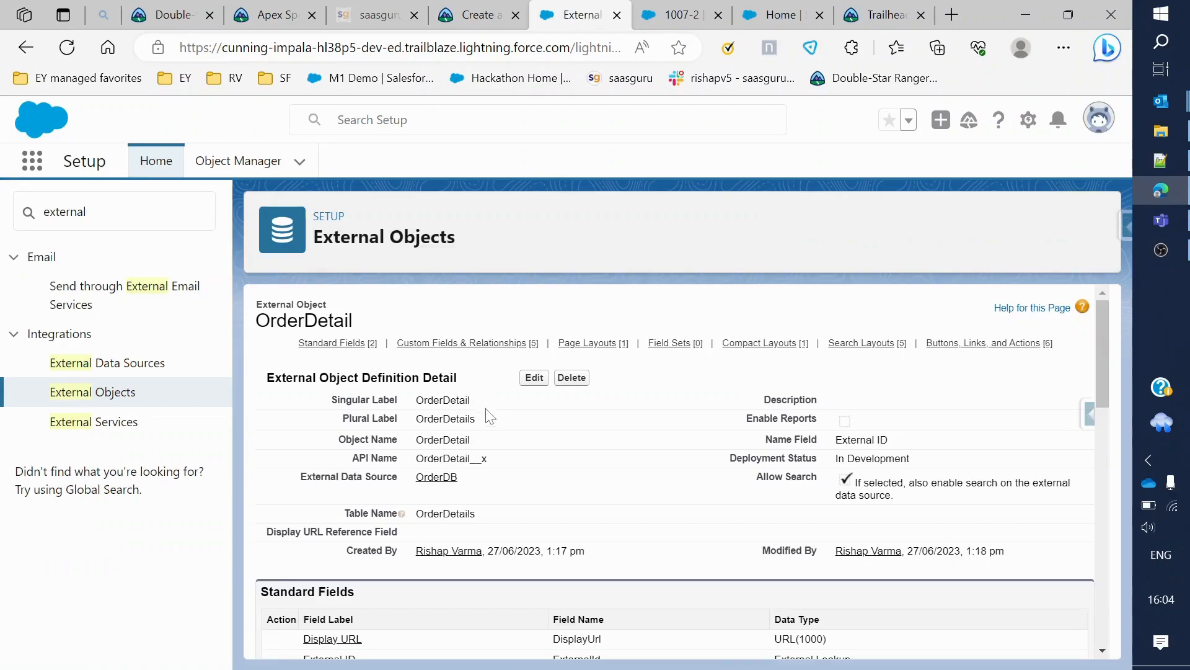
scroll(493, 409, "down", 4)
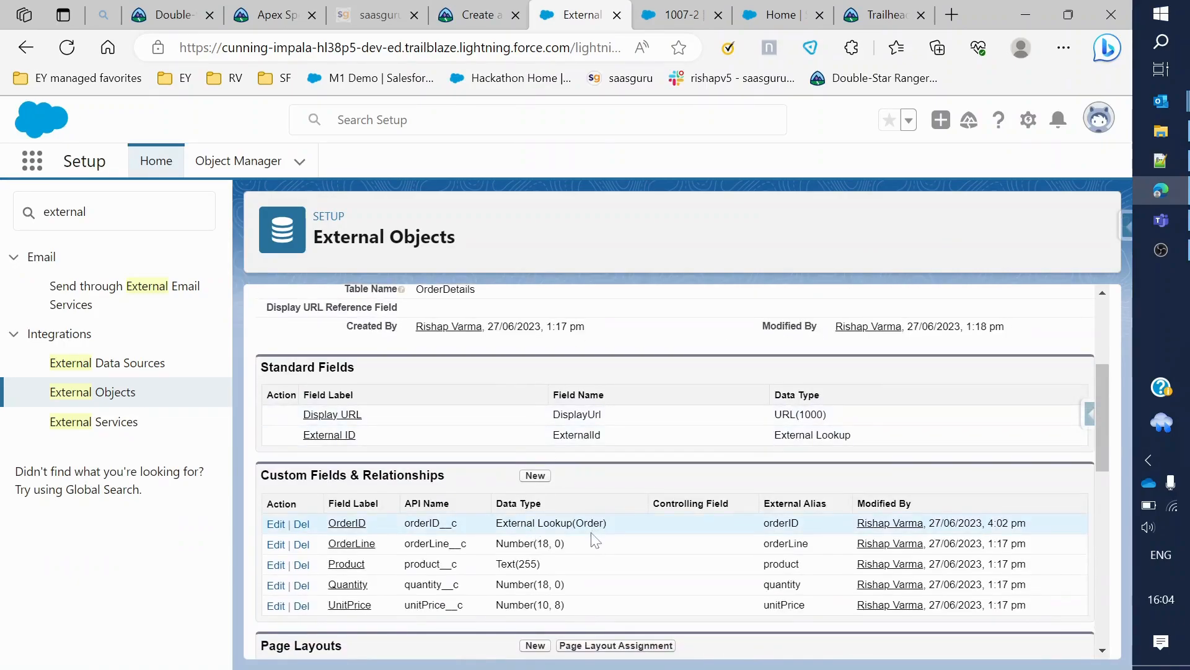
left_click(679, 15)
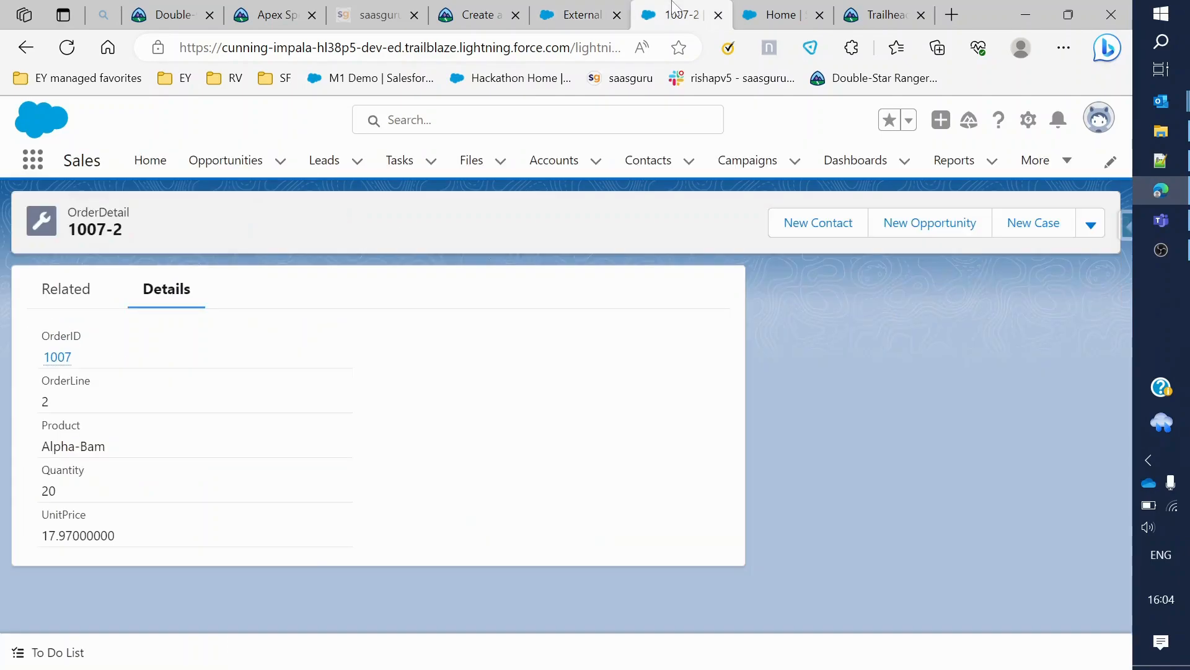
left_click(70, 289)
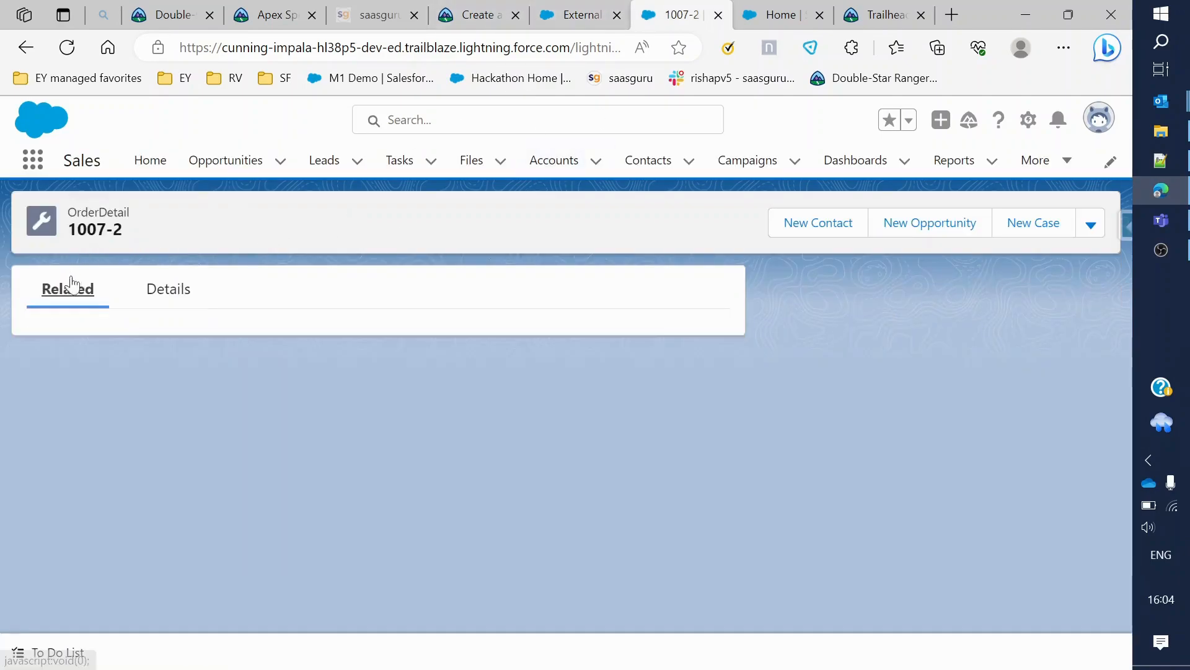
- Go back to the accounts list, open Burlington Textiles Corp of America, and display the related lists of another of its orders
left_click(22, 49)
left_click(21, 49)
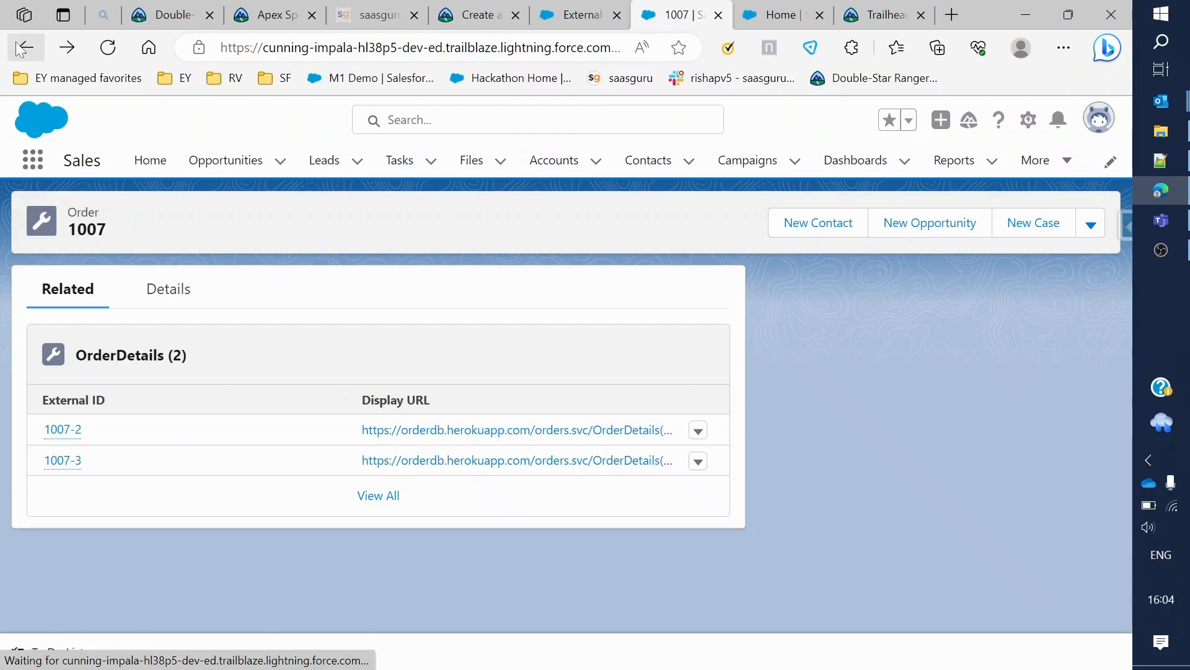
left_click(22, 48)
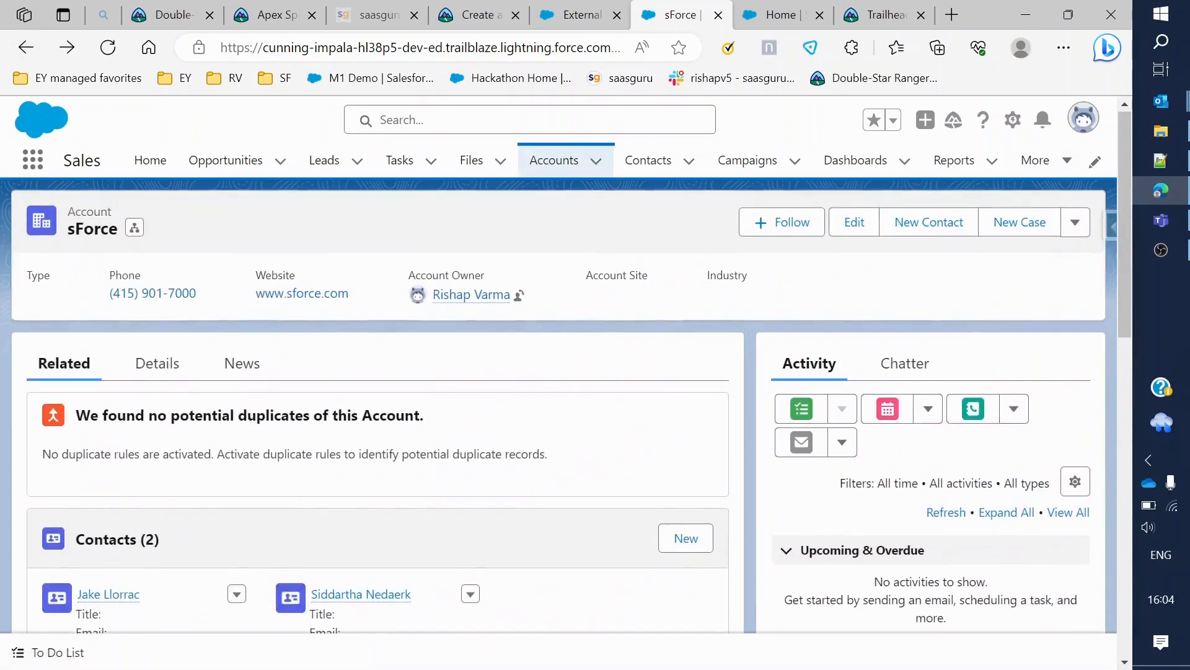
left_click(21, 49)
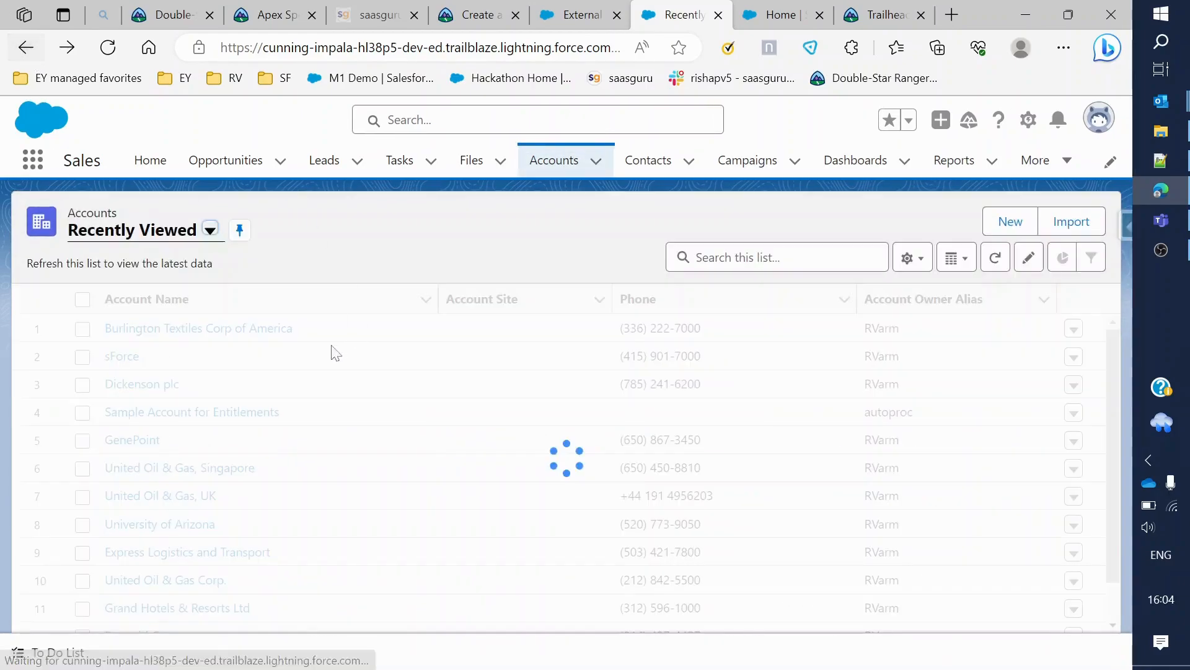
left_click(152, 357)
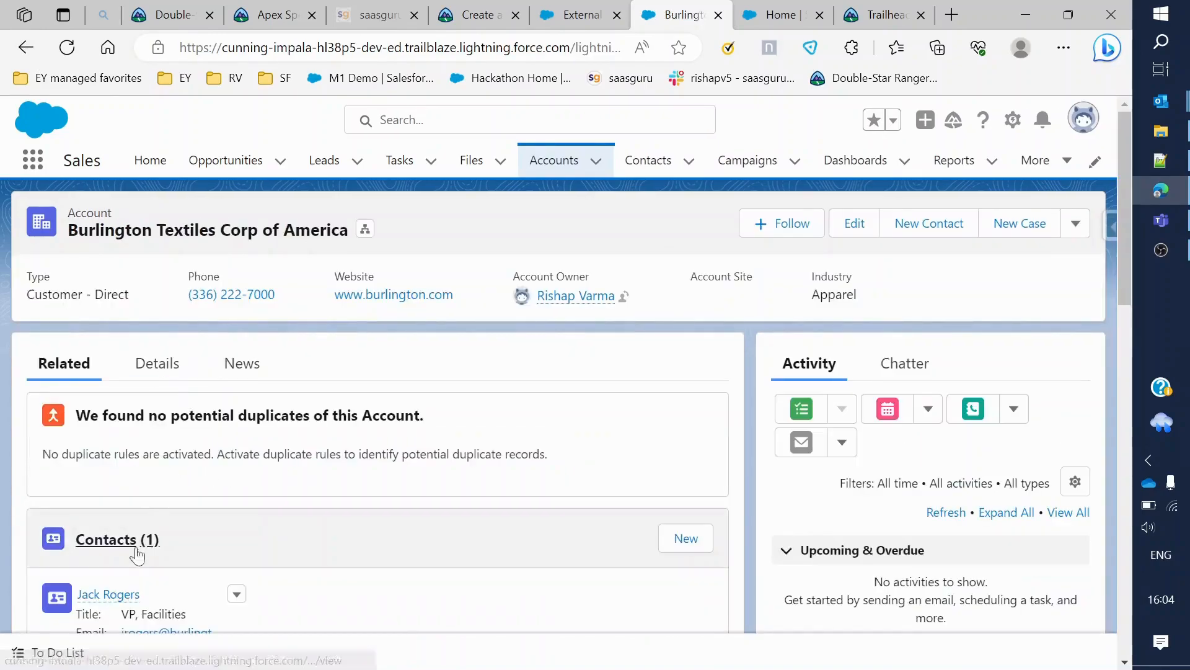
scroll(153, 556, "down", 5)
scroll(154, 556, "down", 10)
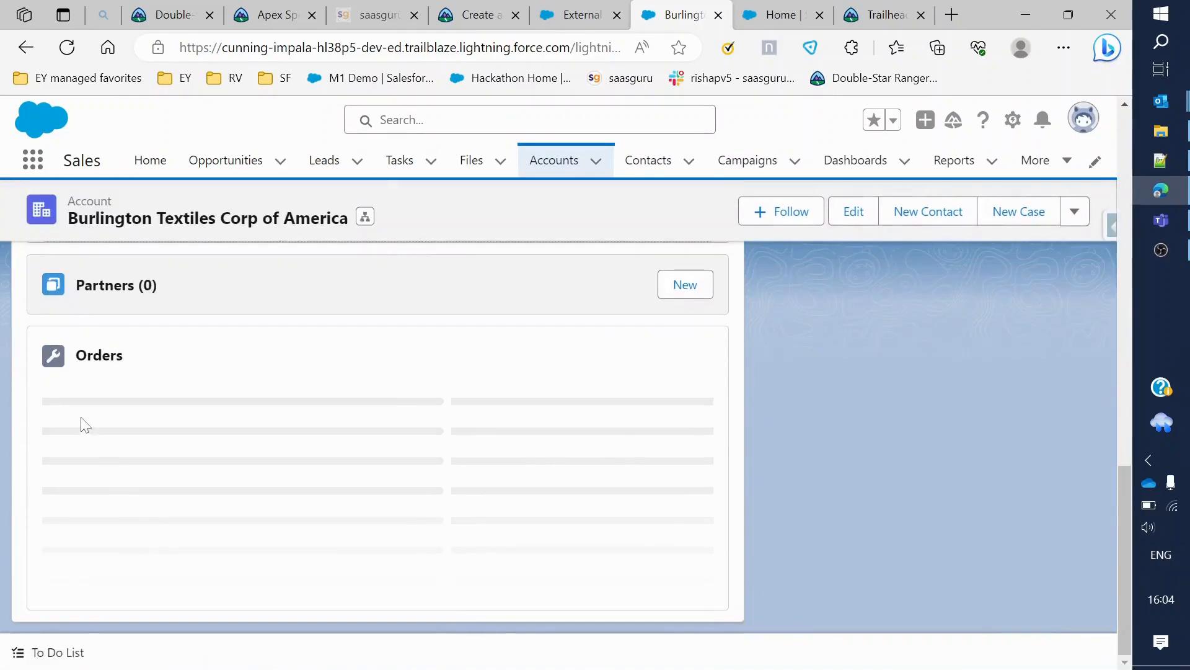
left_click(54, 460)
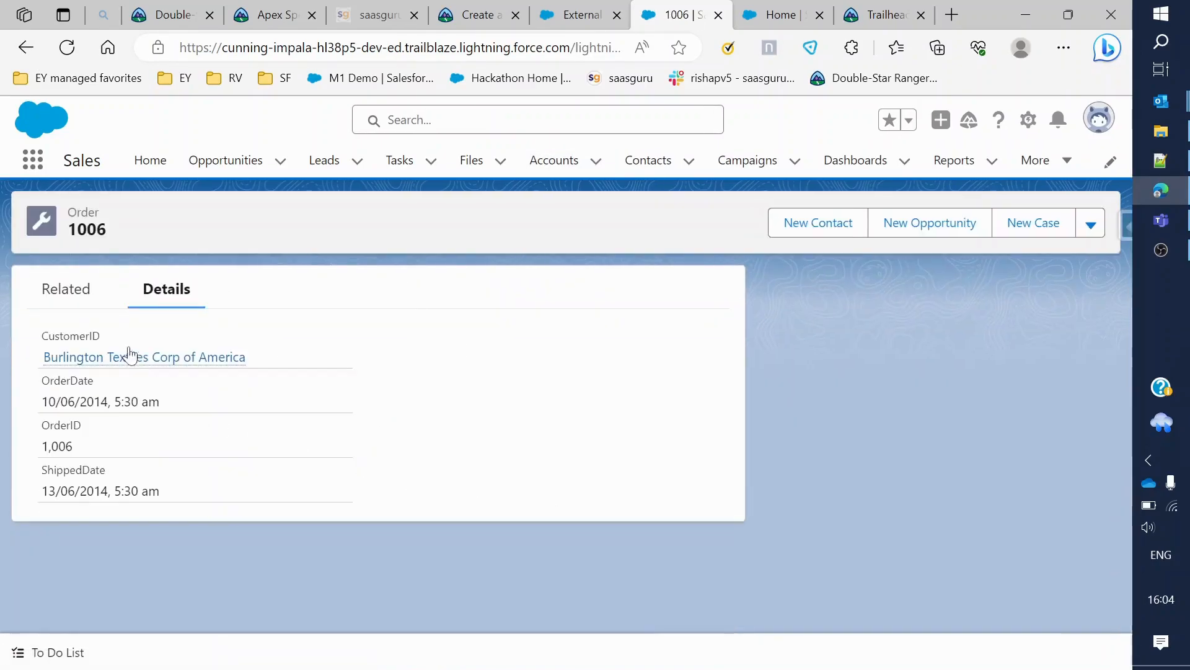
left_click(71, 307)
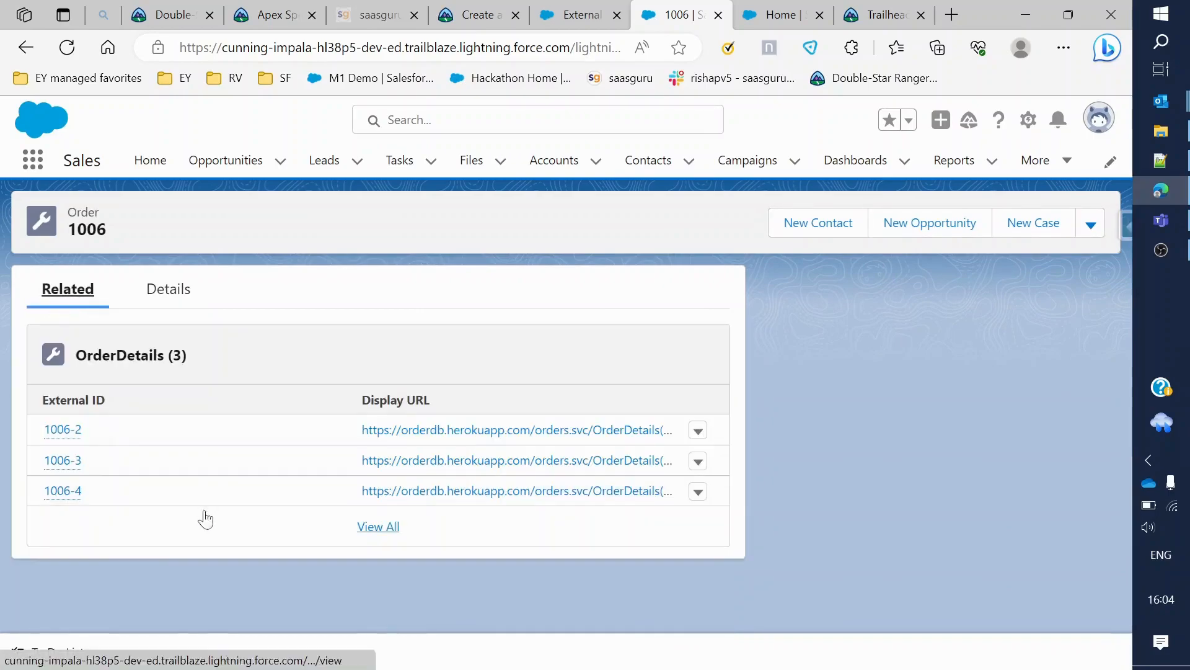
- View all OrderDetails of this order, inspect the first record's display URL page and close it, and return to the Orders list
left_click(379, 528)
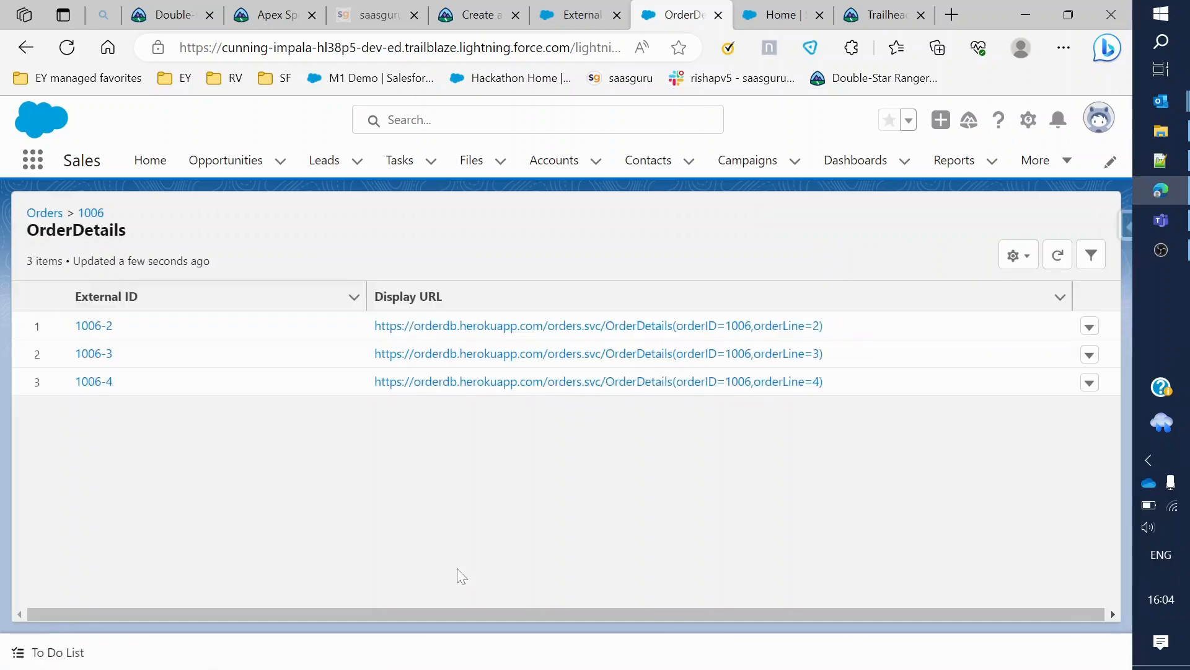
left_click(418, 326)
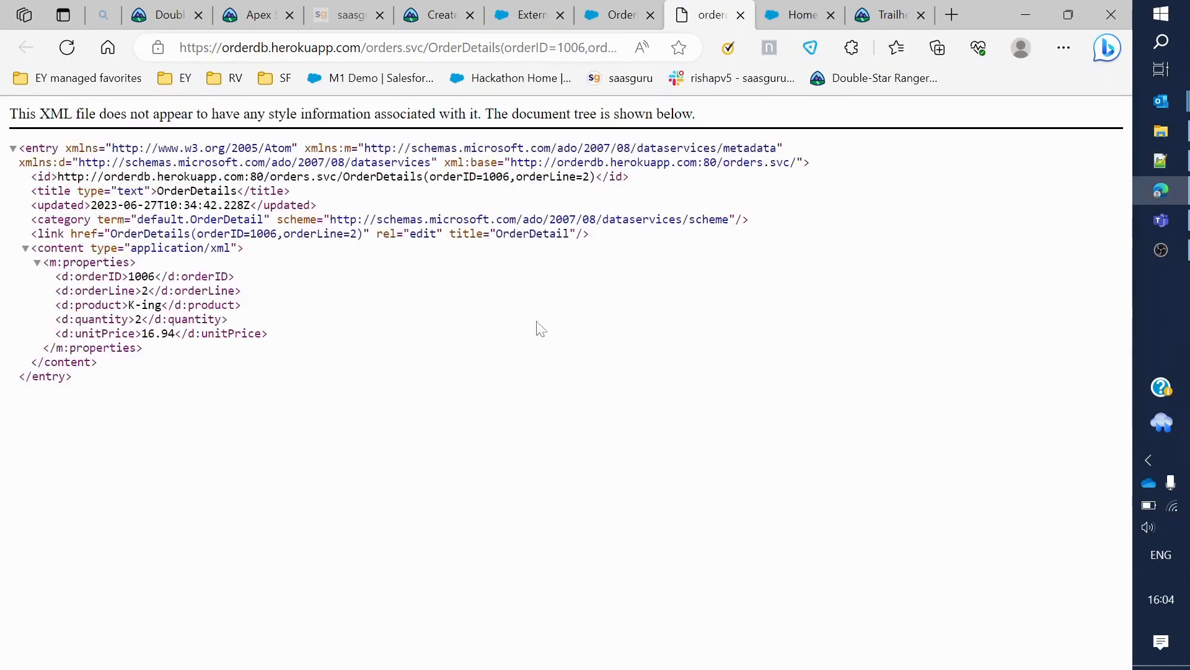
left_click(741, 15)
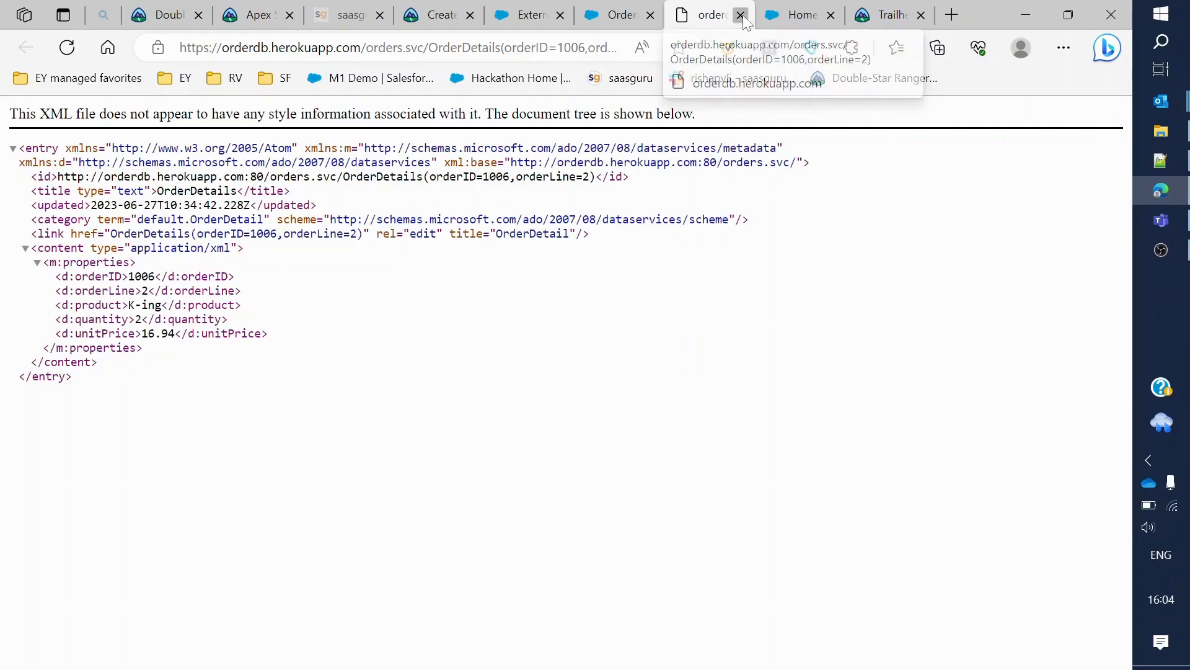
left_click(45, 217)
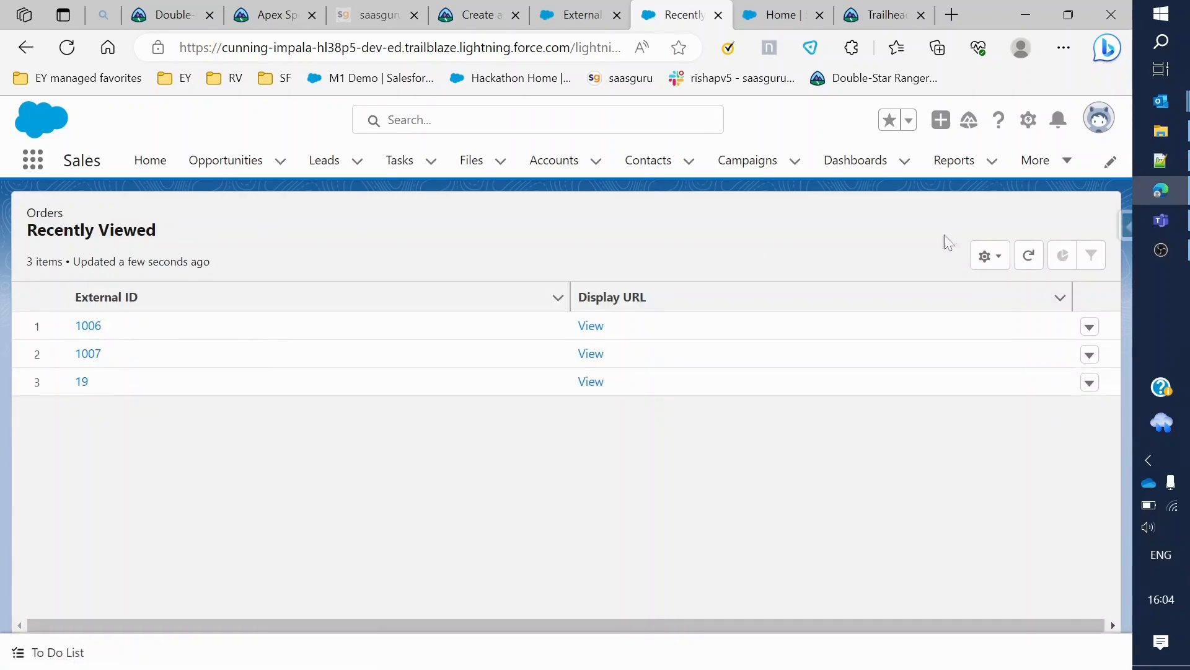
- Find the standard Orders item among the available apps and items and show its All Orders list view
left_click(39, 166)
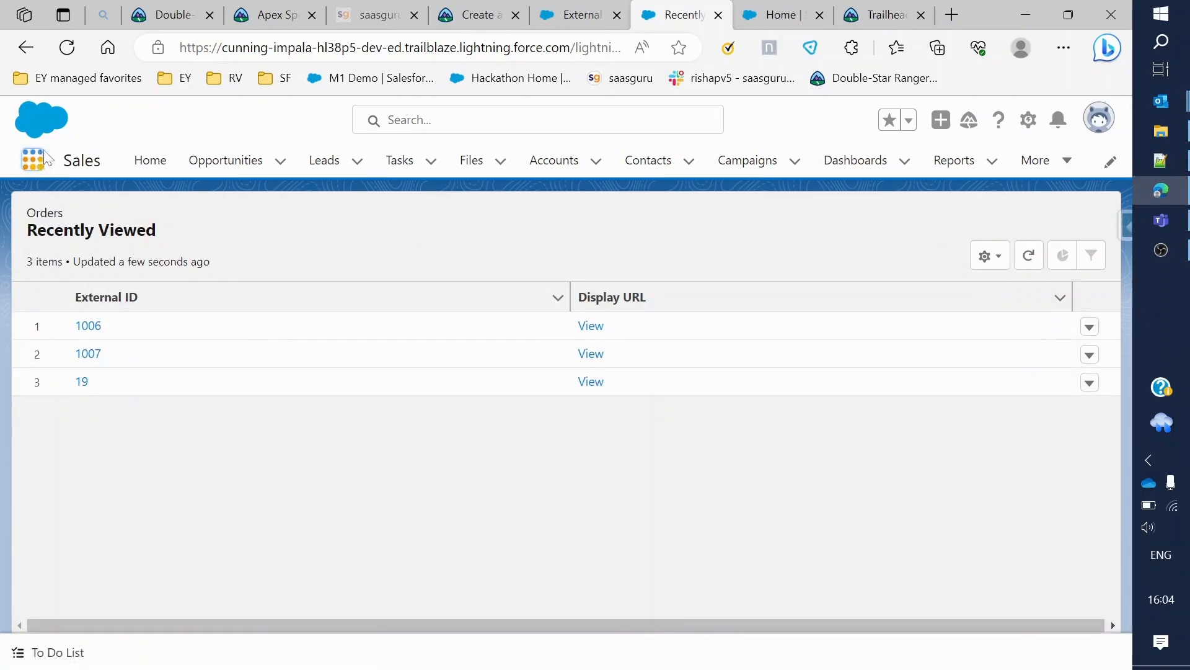
type("orders")
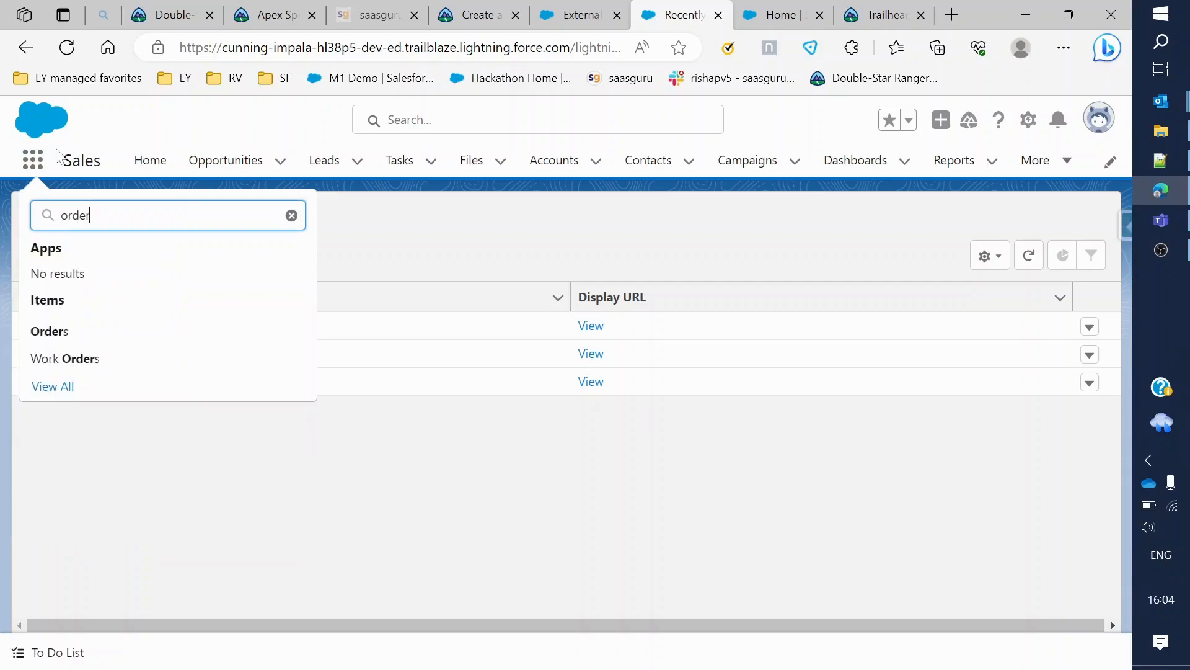
left_click(71, 331)
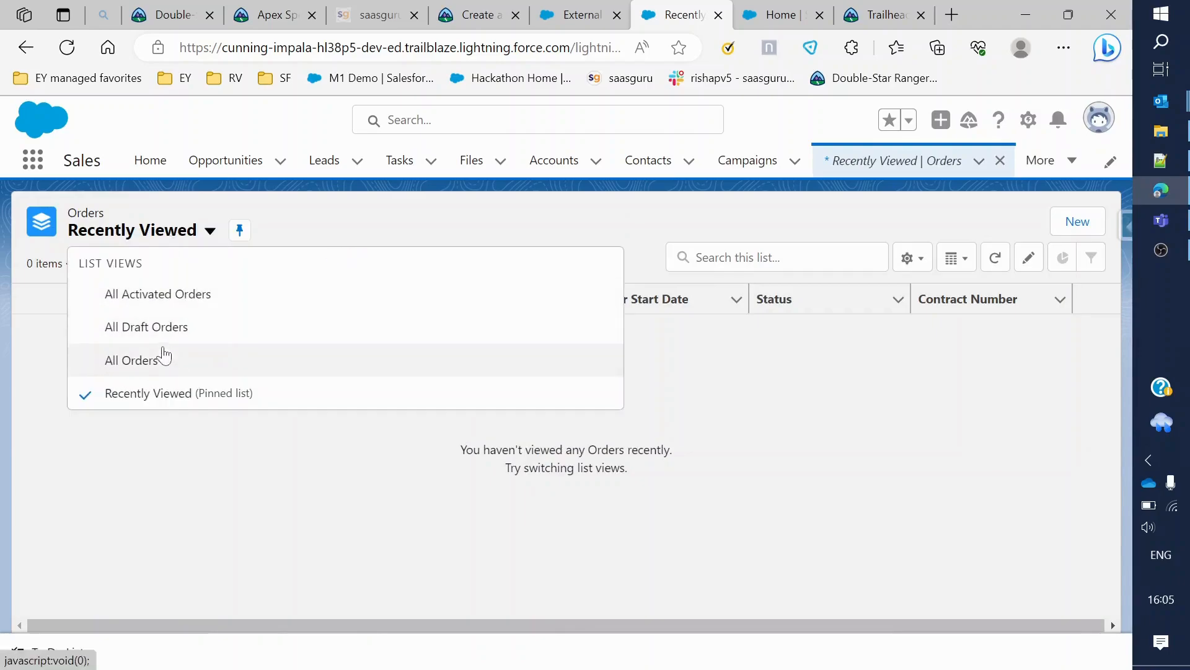
left_click(160, 356)
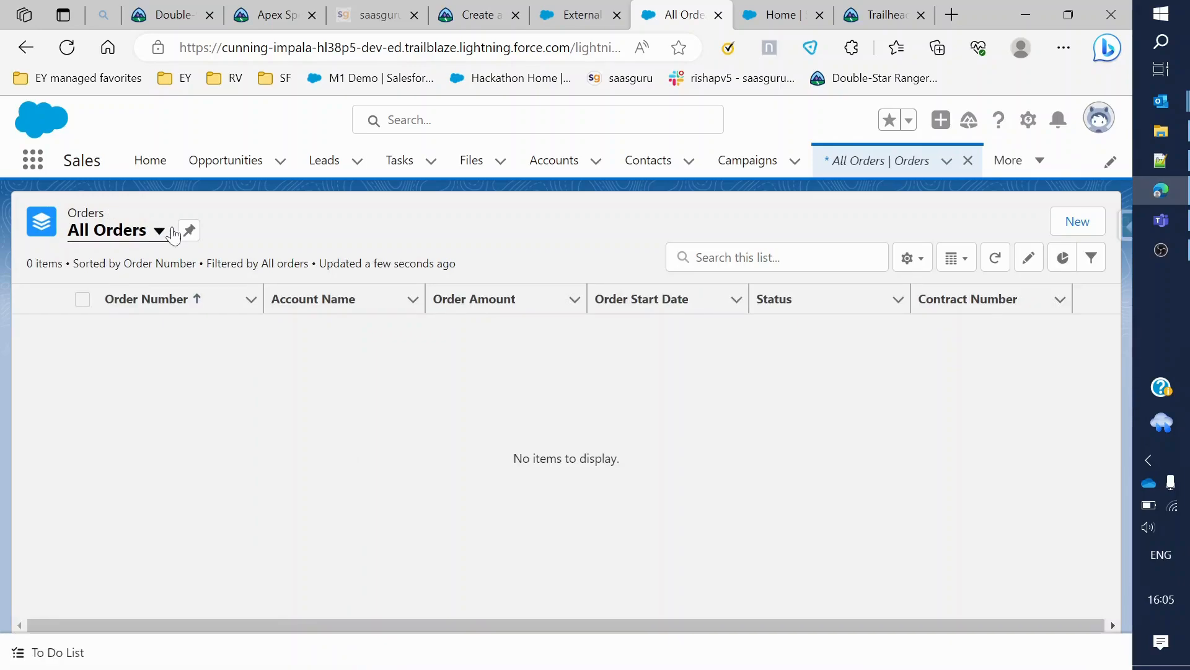
- Search the available apps and items for "order detai" and clear the search
left_click(32, 160)
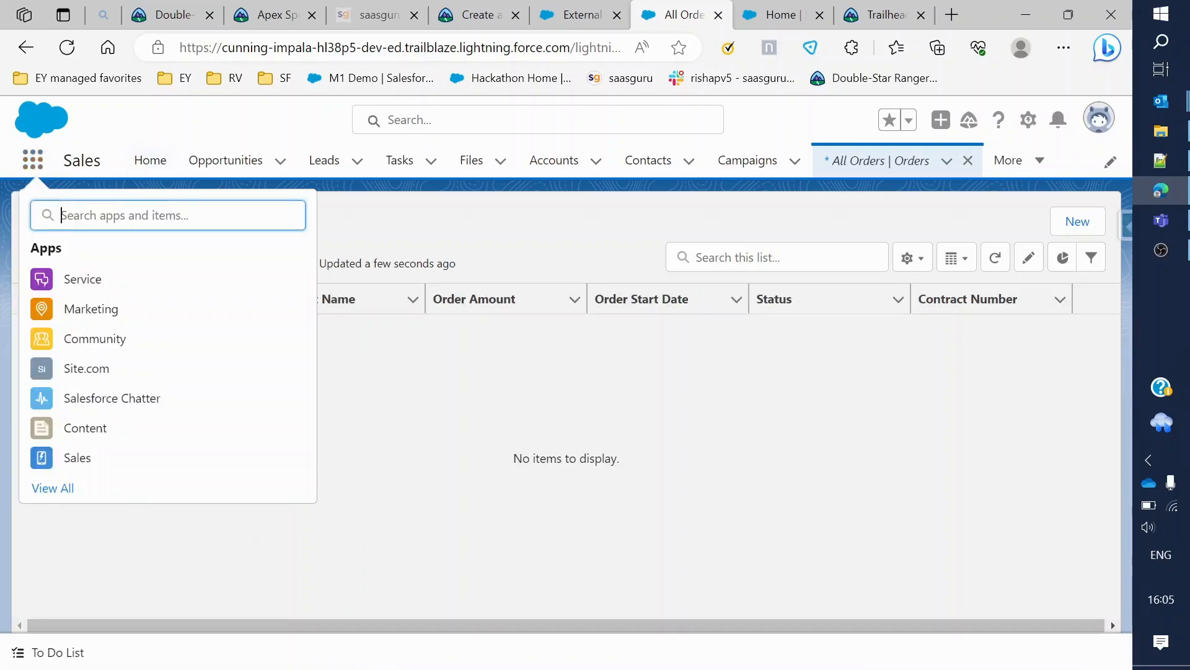
type("order detai")
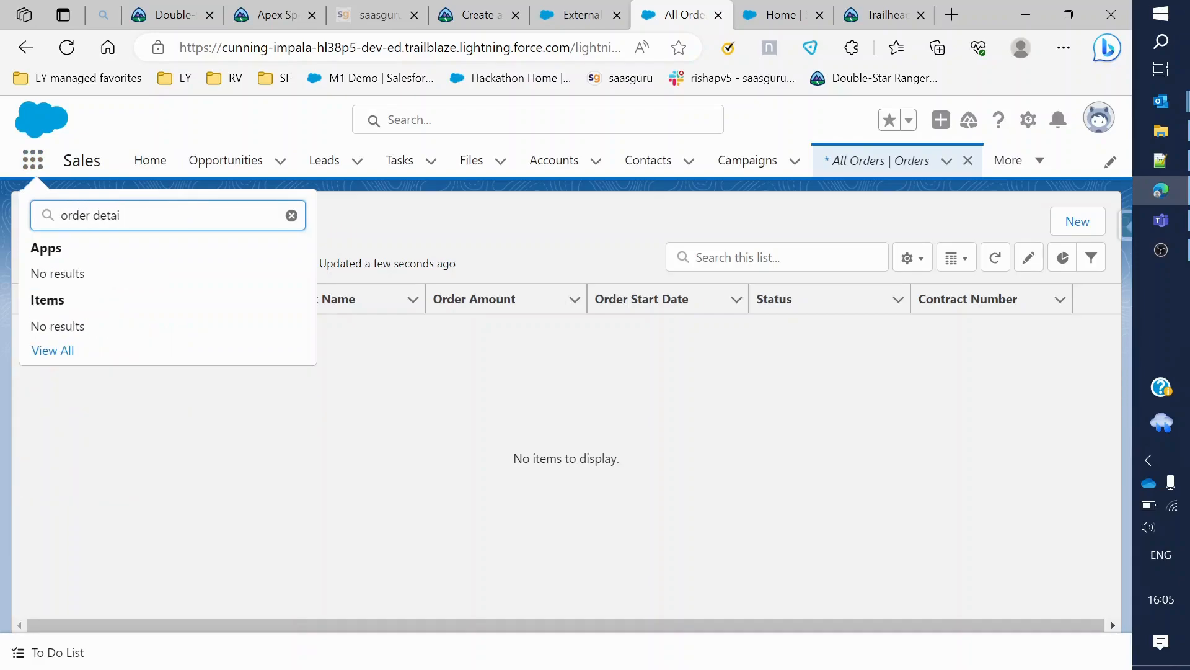
key("ctrl+a")
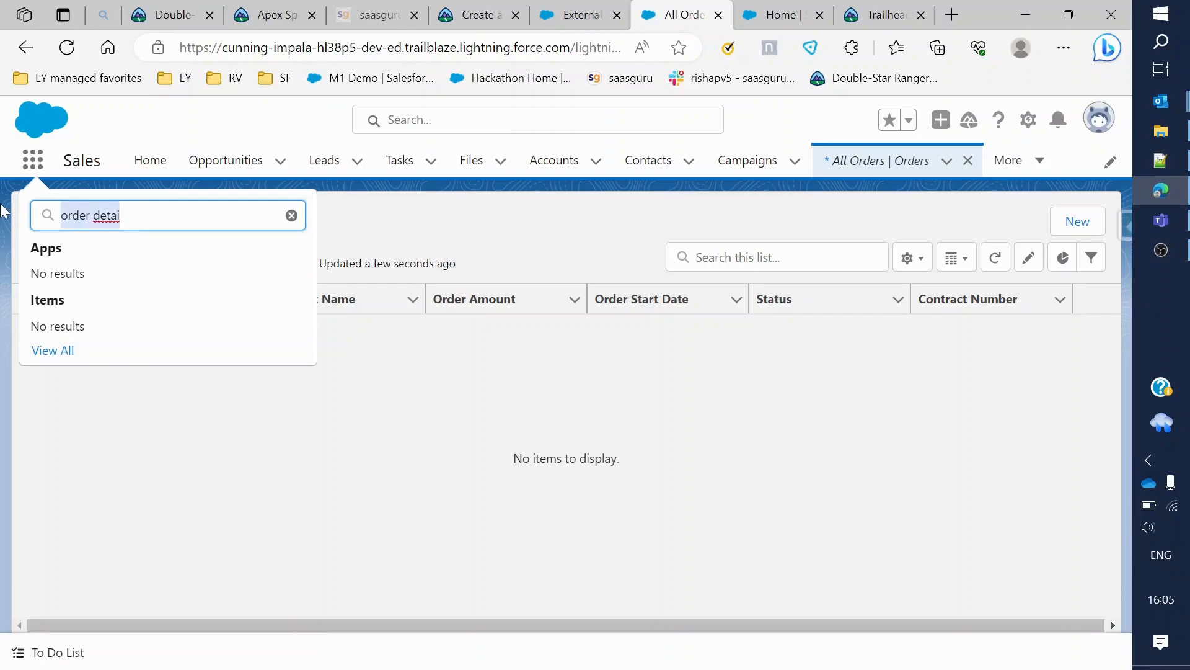
key("BackSpace")
left_click(742, 489)
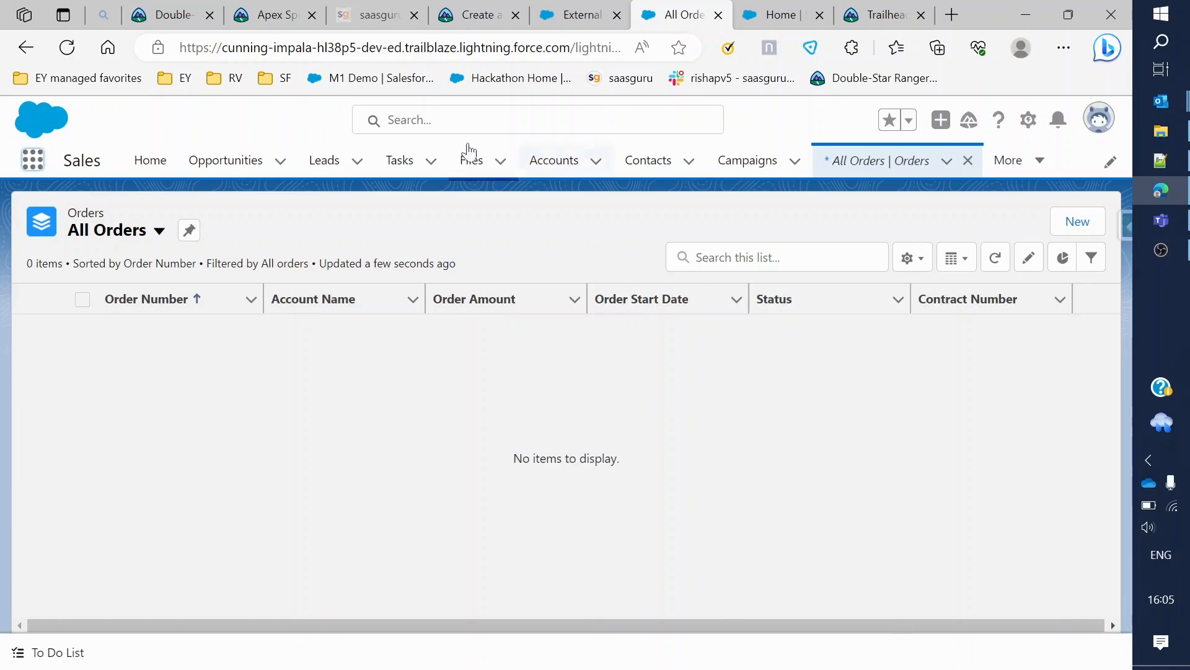
- Review the Lightning Connect Quickstart package details and return to the OrderDetail external object definition in Setup
left_click(569, 14)
left_click(638, 9)
left_click(775, 8)
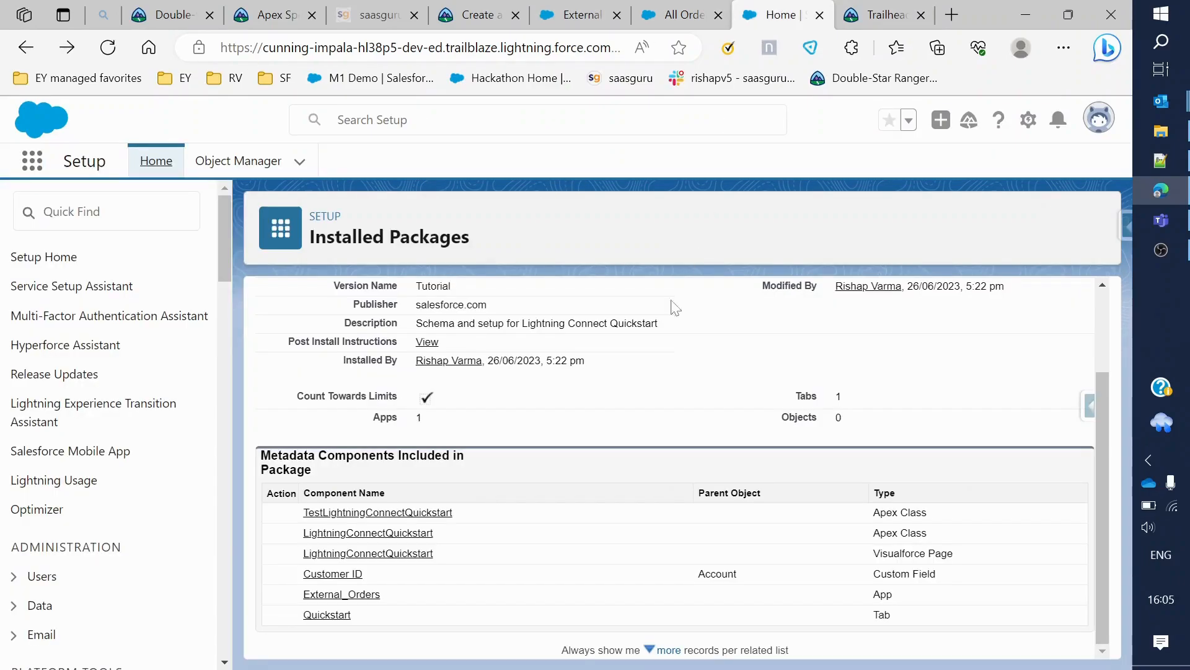
scroll(678, 285, "up", 2)
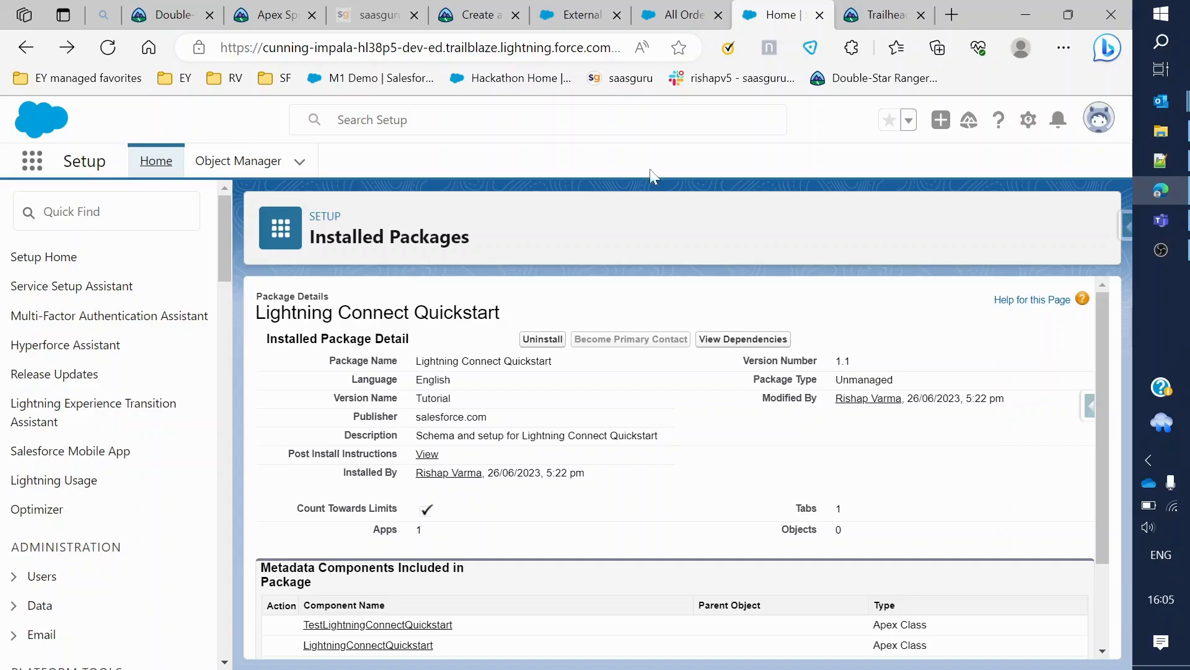
left_click(660, 7)
left_click(583, 12)
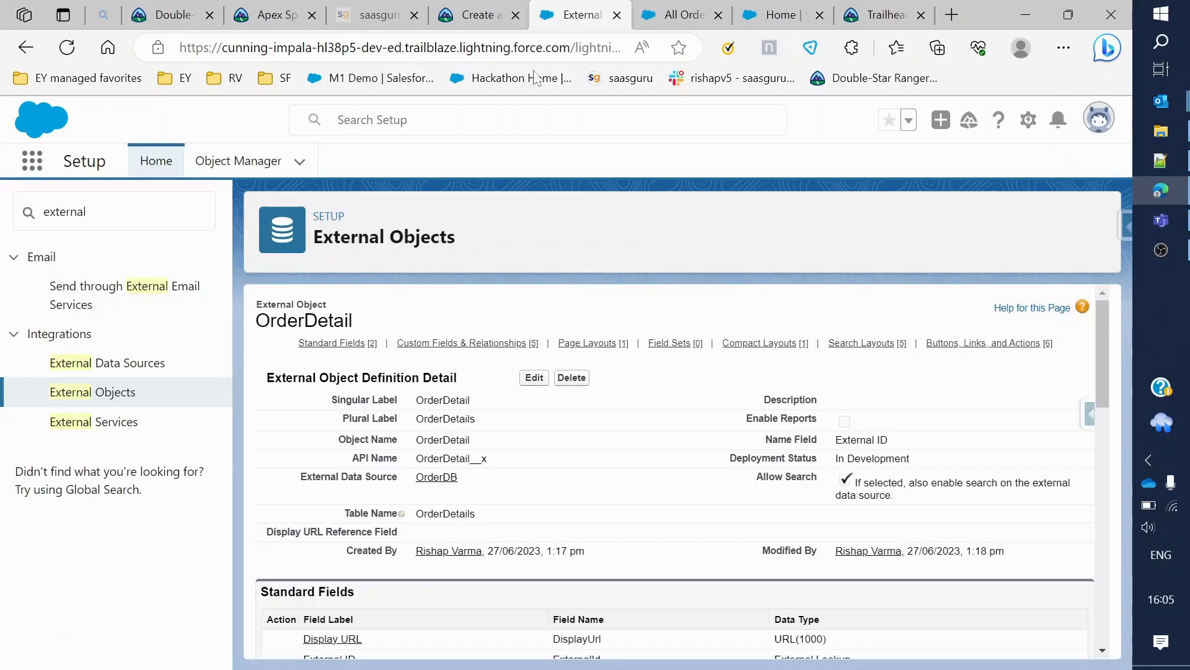
- Switch to the Create an External Lookup Relationship unit in Trailhead and submit its challenge for verification
left_click(469, 13)
scroll(392, 358, "down", 5)
scroll(392, 358, "down", 4)
scroll(380, 393, "up", 4)
scroll(426, 456, "down", 2)
scroll(426, 457, "up", 5)
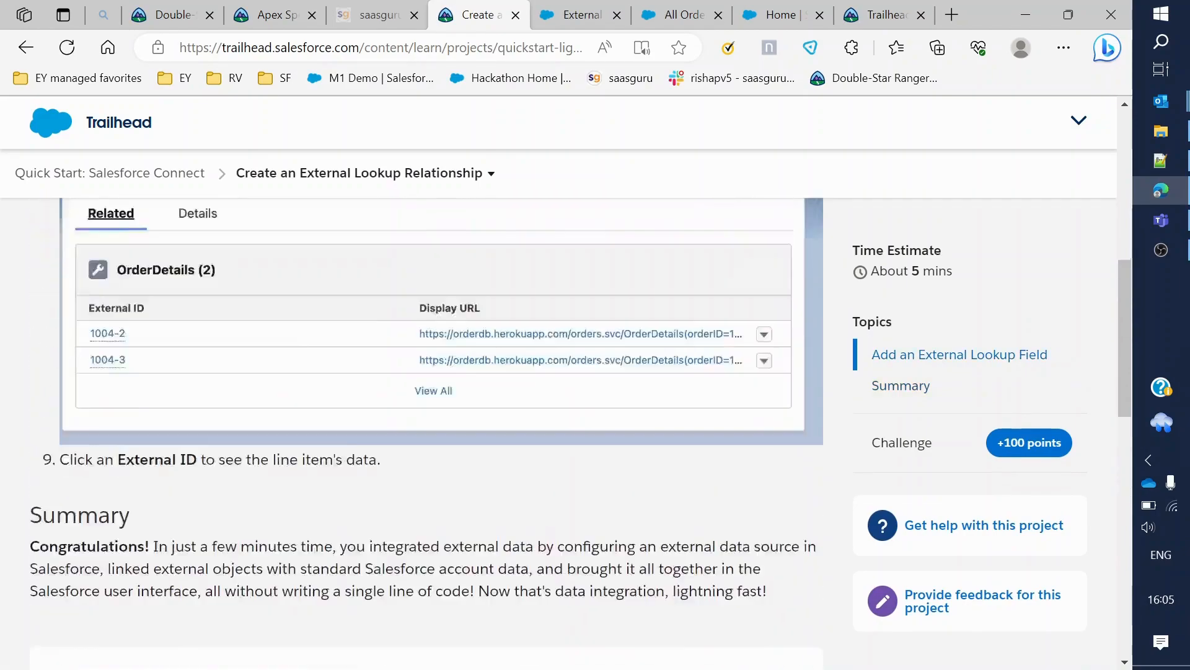
scroll(312, 408, "down", 9)
scroll(313, 408, "down", 1)
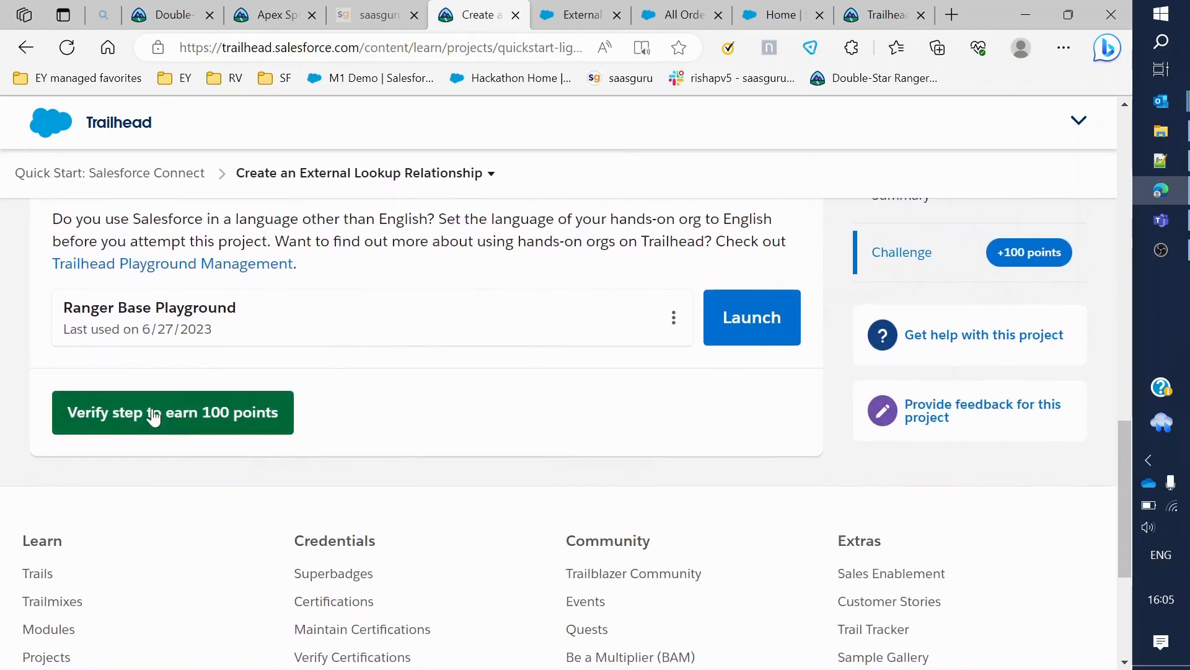
left_click(152, 412)
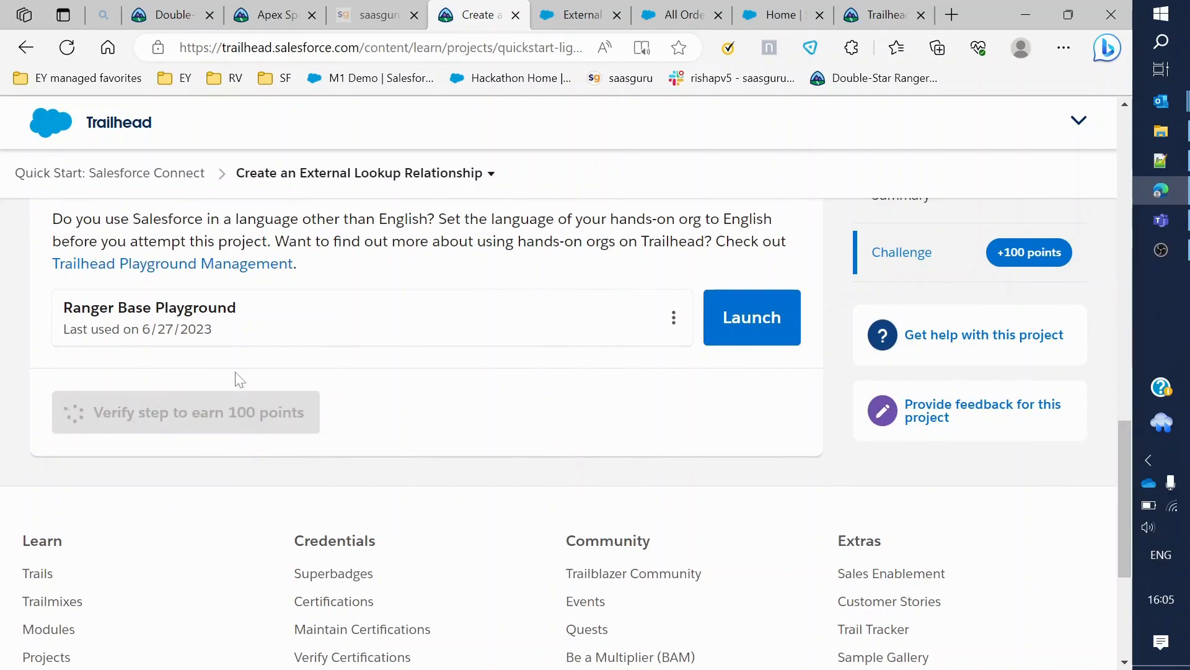
scroll(266, 391, "up", 10)
scroll(308, 393, "up", 4)
scroll(307, 403, "down", 12)
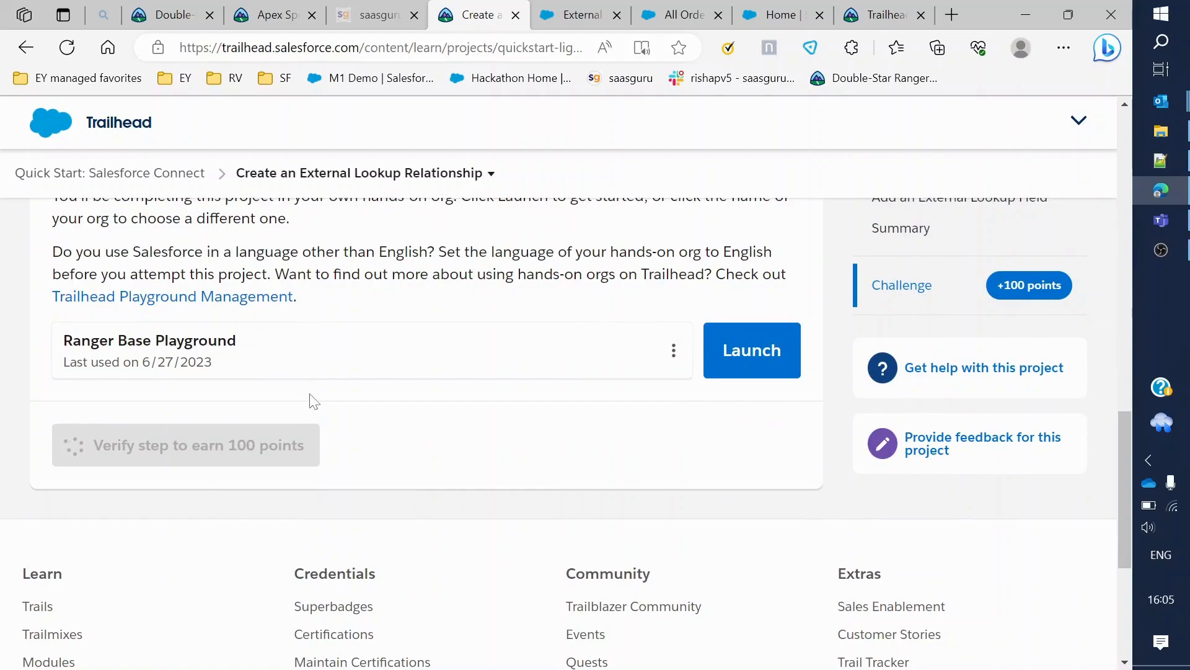
scroll(313, 397, "up", 7)
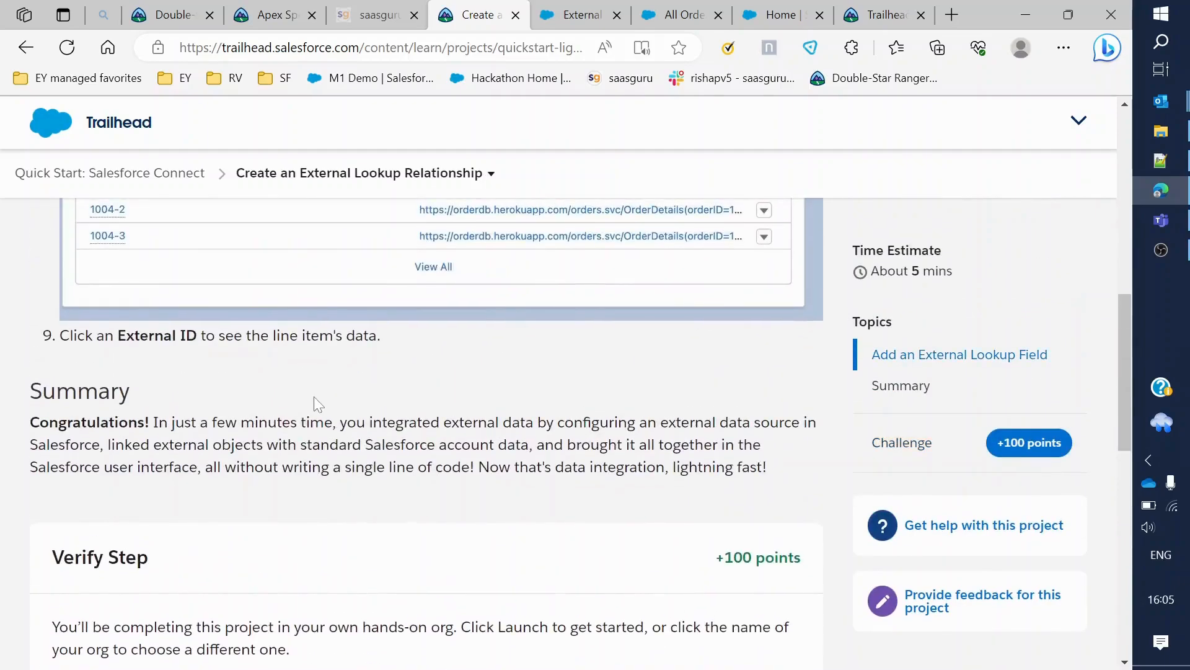
scroll(313, 398, "down", 5)
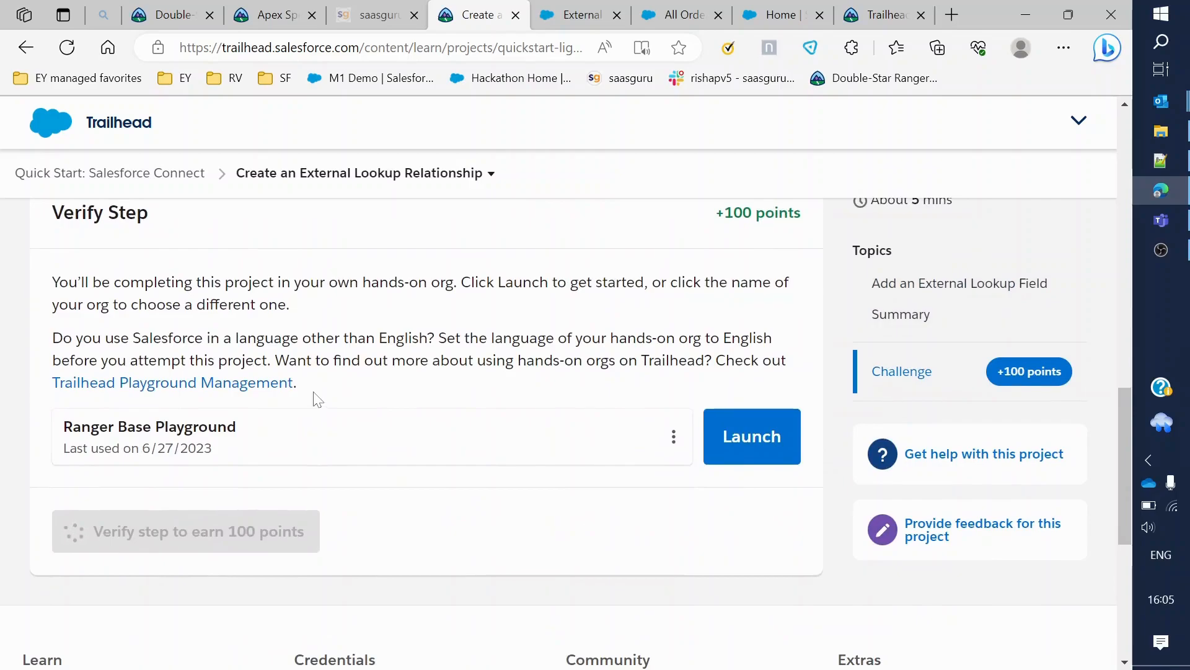
scroll(211, 392, "up", 3)
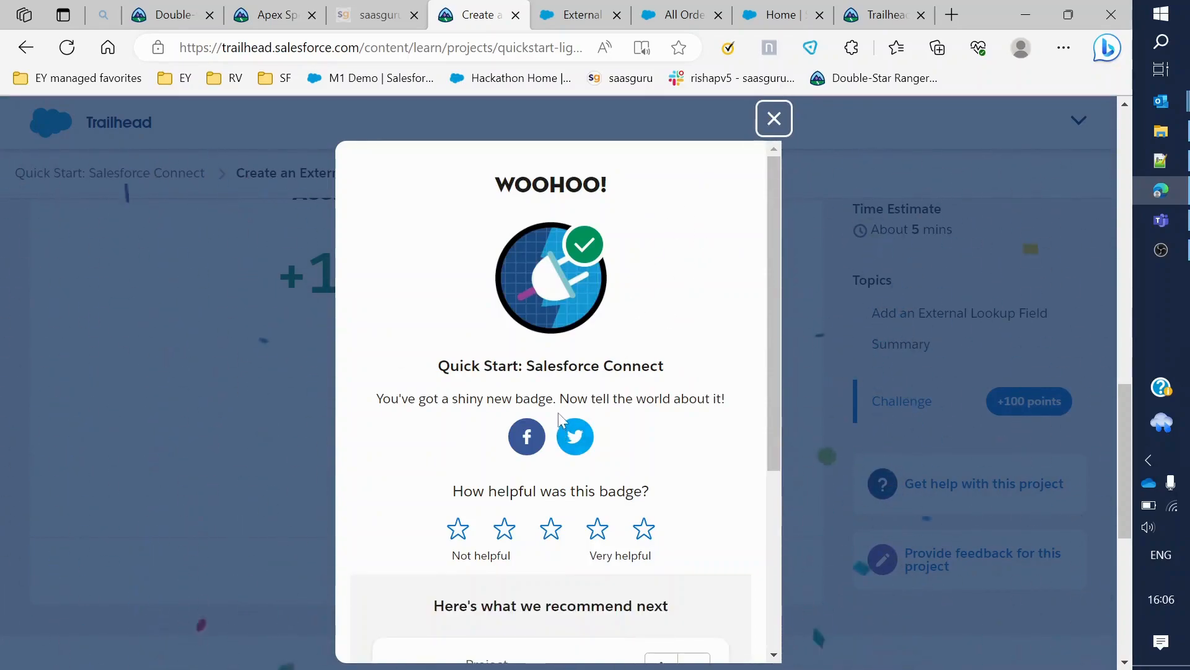
- Dismiss the badge announcement and read the unit's Summary on integrating external data and linking external objects
left_click(789, 122)
scroll(570, 422, "up", 6)
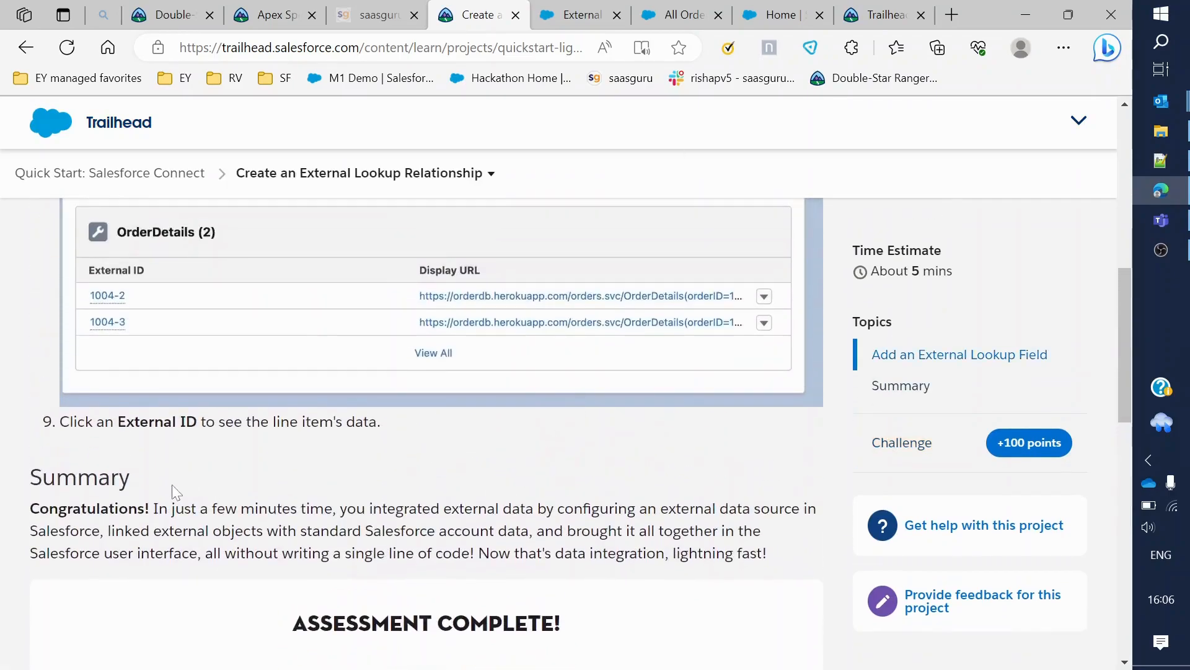
scroll(177, 493, "down", 2)
left_click_drag(176, 422, 382, 422)
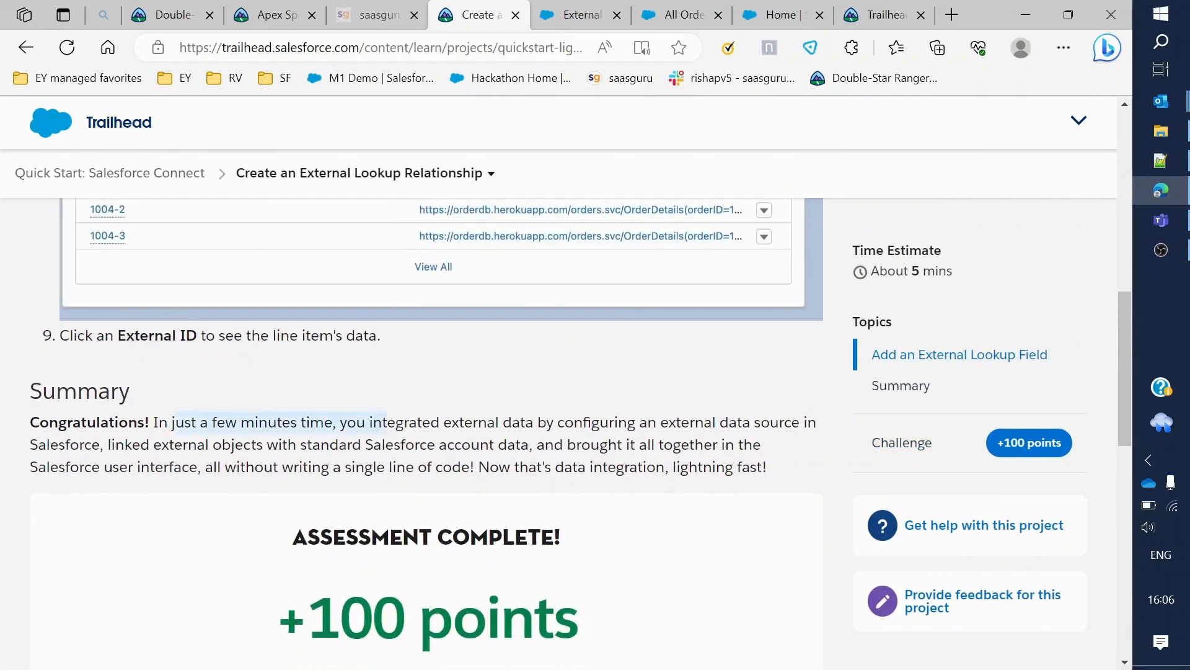
left_click(174, 423)
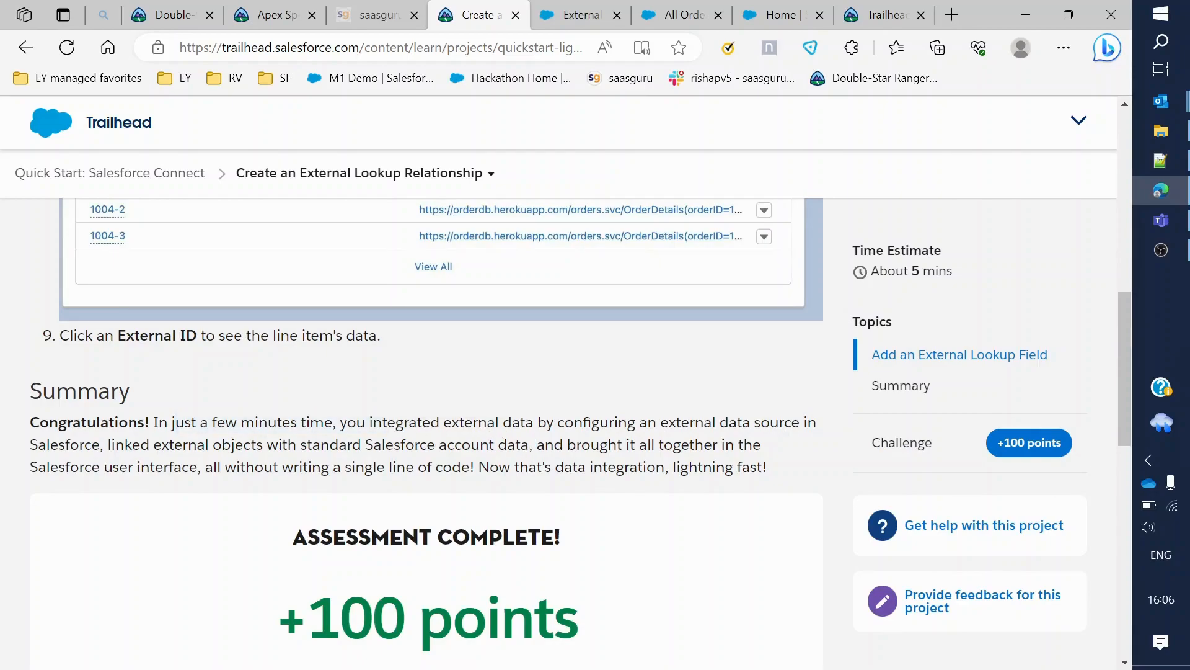
left_click_drag(108, 444, 197, 445)
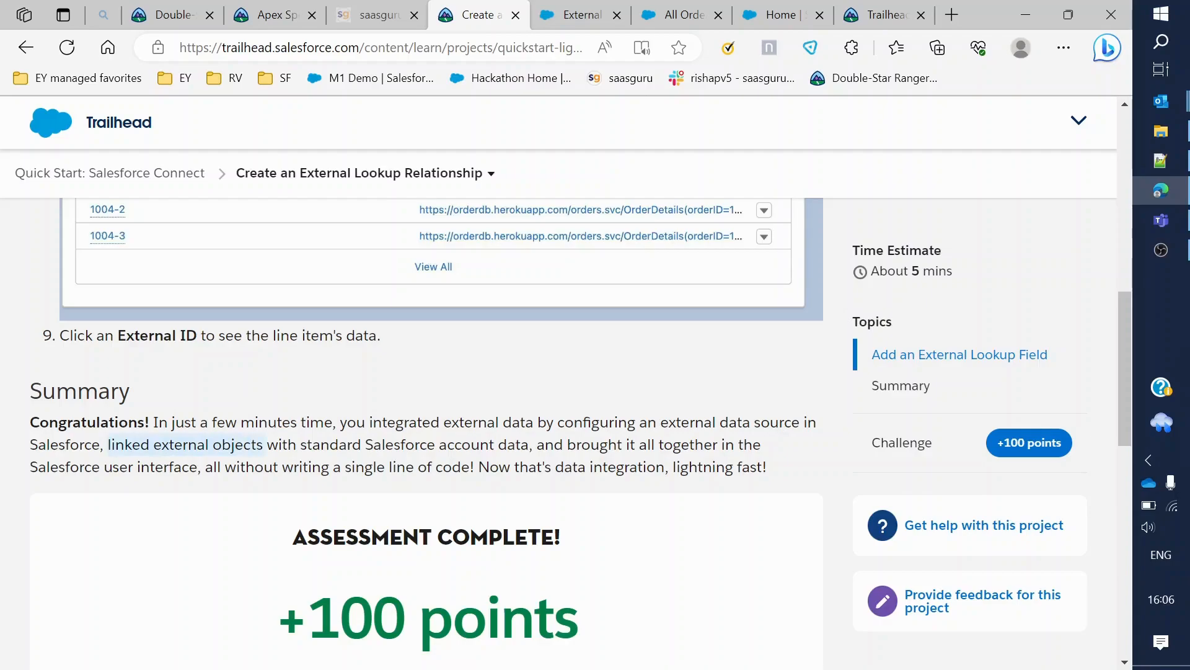
left_click(582, 456)
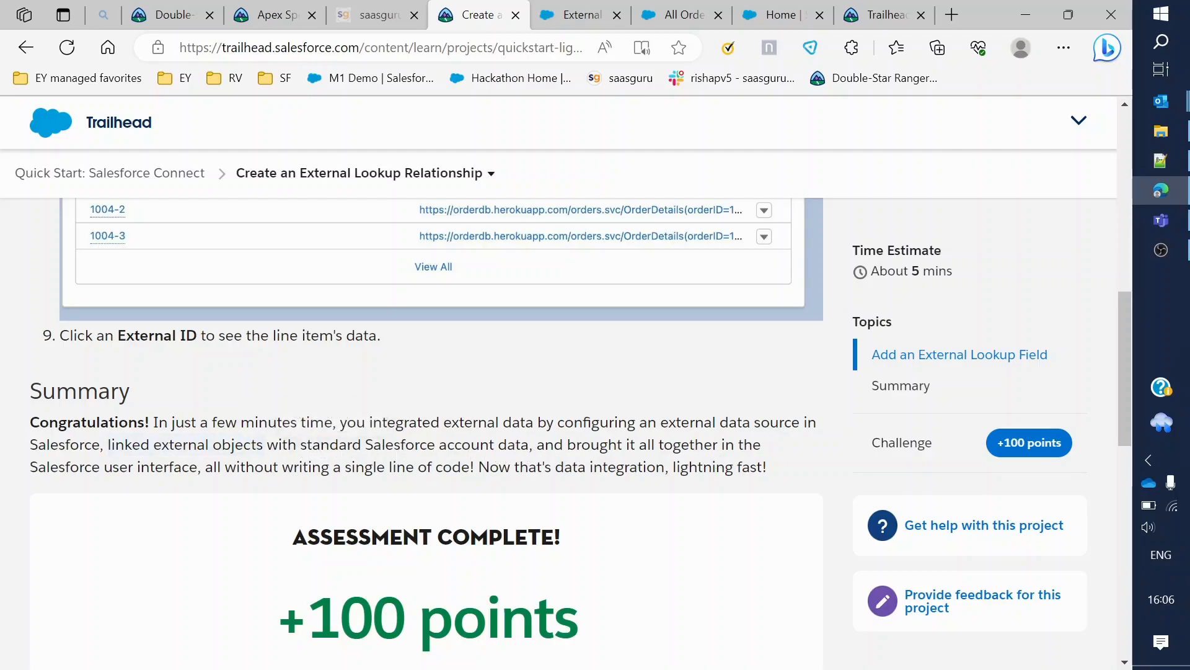
left_click_drag(211, 467, 490, 469)
left_click(628, 481)
- Review the external lookup instructions from start to end and go to the Quick Start: Salesforce Connect project overview
scroll(428, 434, "up", 10)
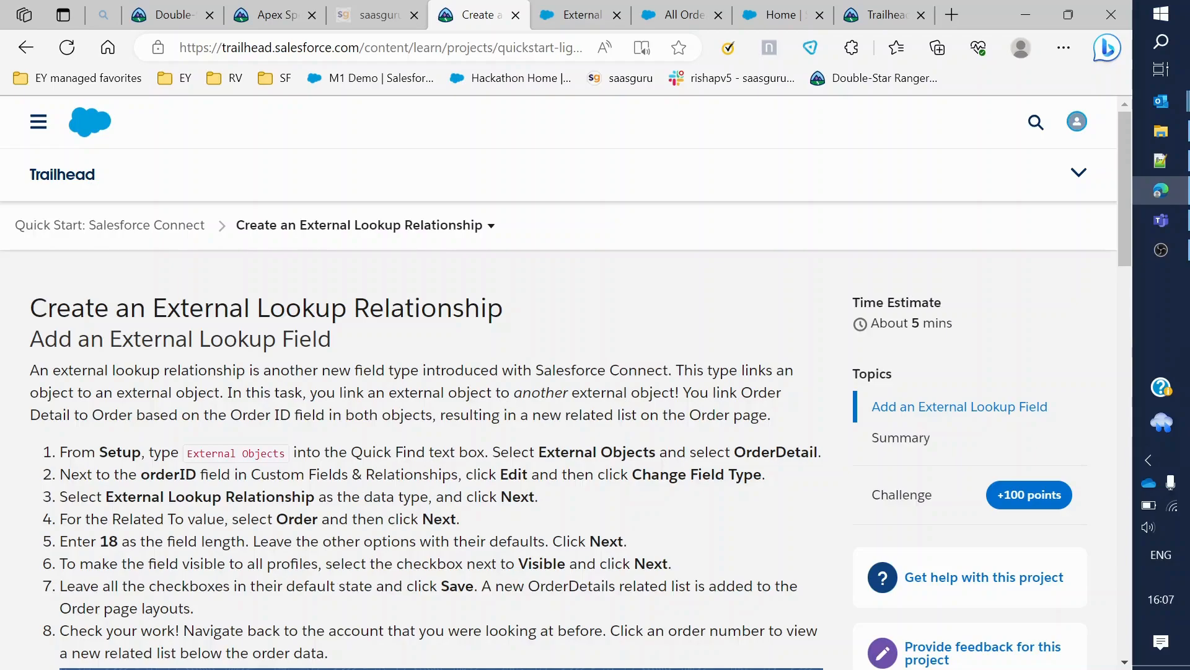
scroll(323, 452, "down", 20)
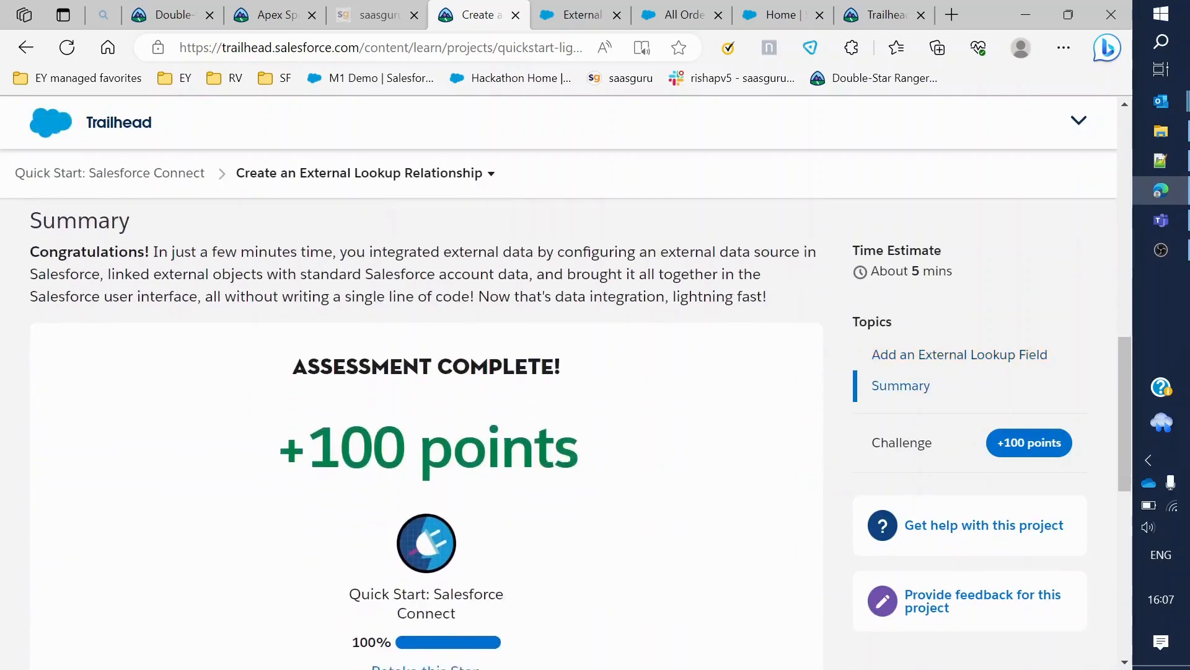
scroll(363, 459, "up", 8)
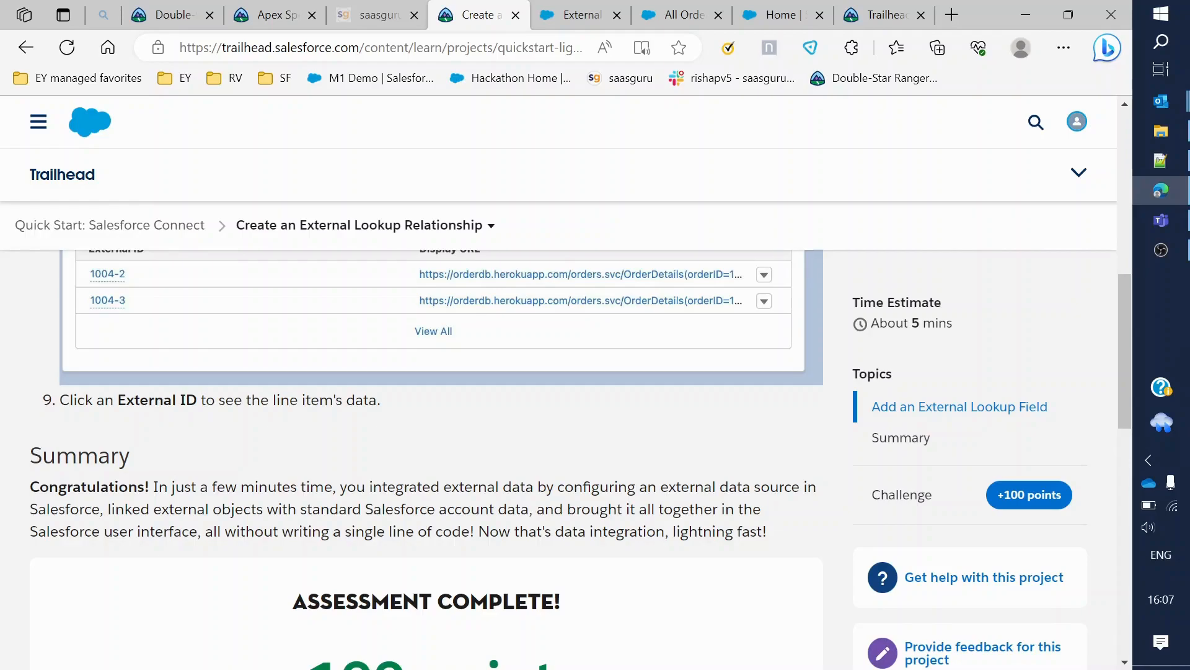
scroll(427, 458, "up", 9)
scroll(427, 459, "up", 2)
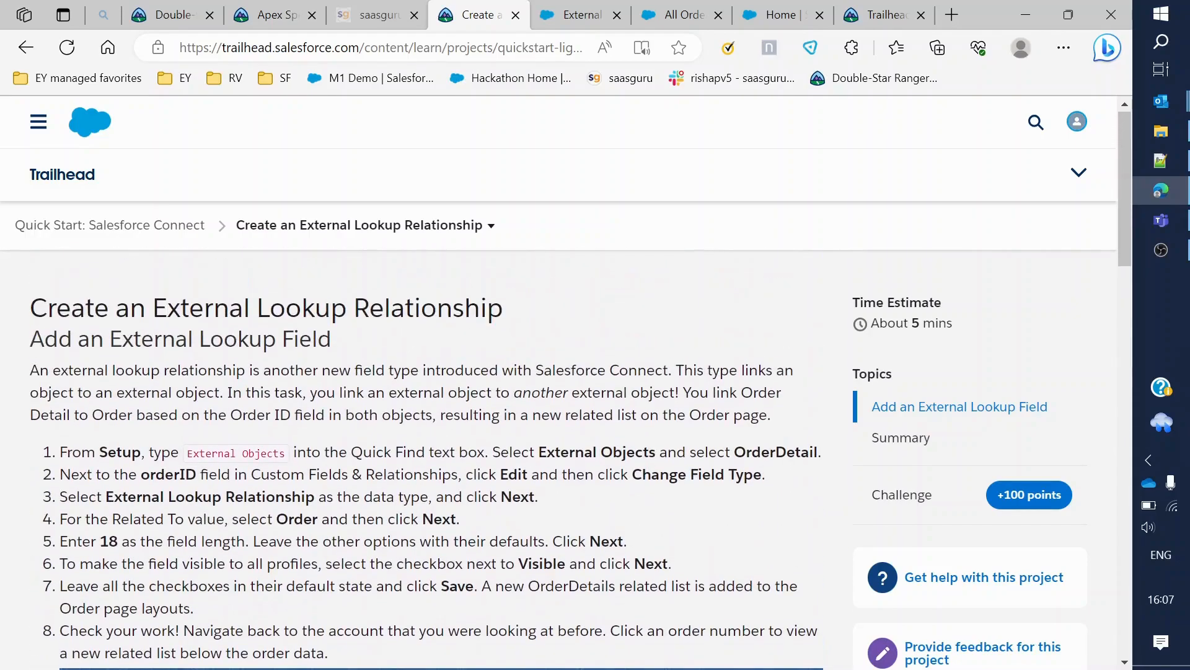
left_click(166, 233)
- Find the Account object's Customer ID field among the Lightning Connect Quickstart package components and examine its field definition and general options
left_click(682, 15)
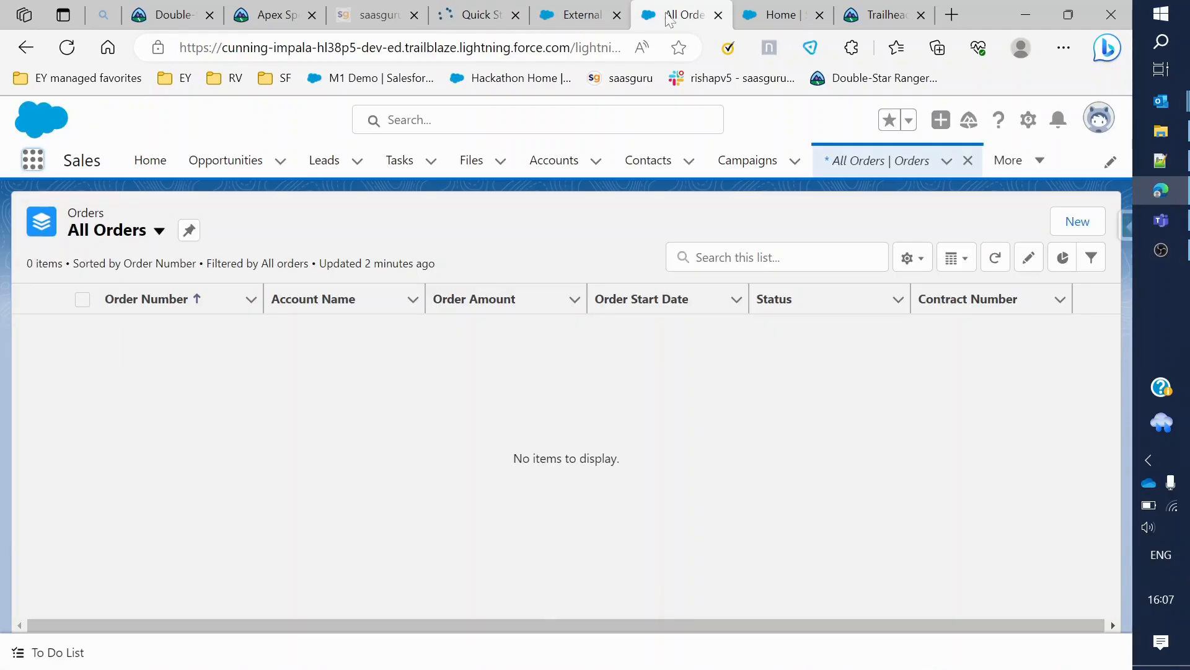
left_click(589, 16)
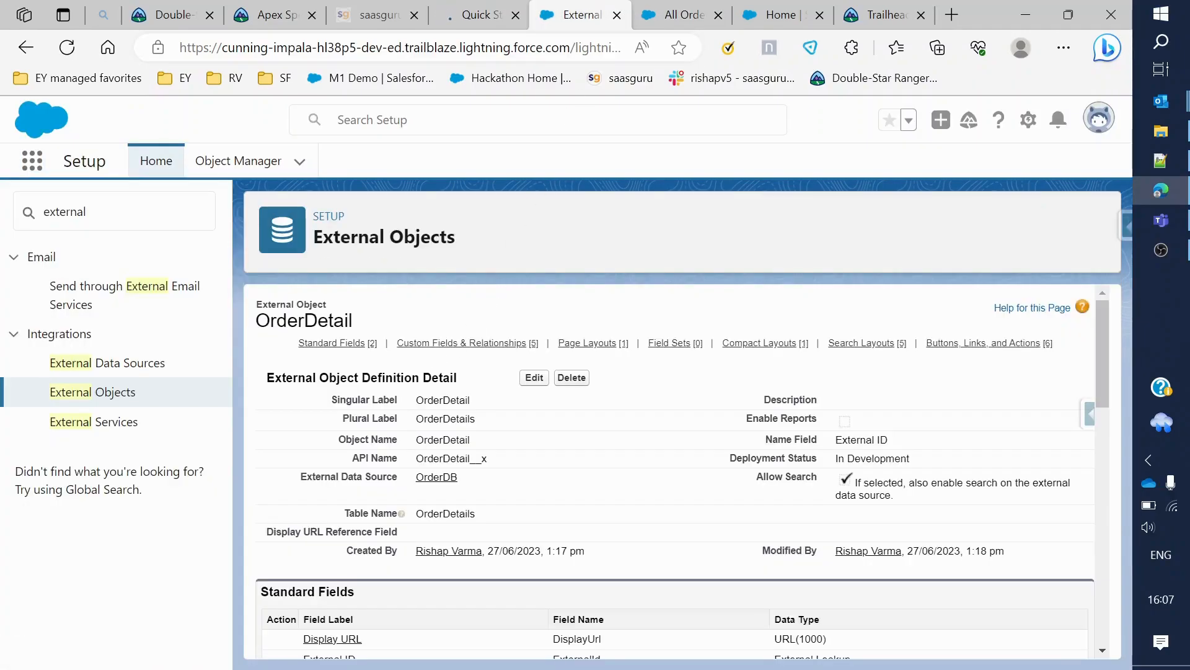
left_click(88, 212)
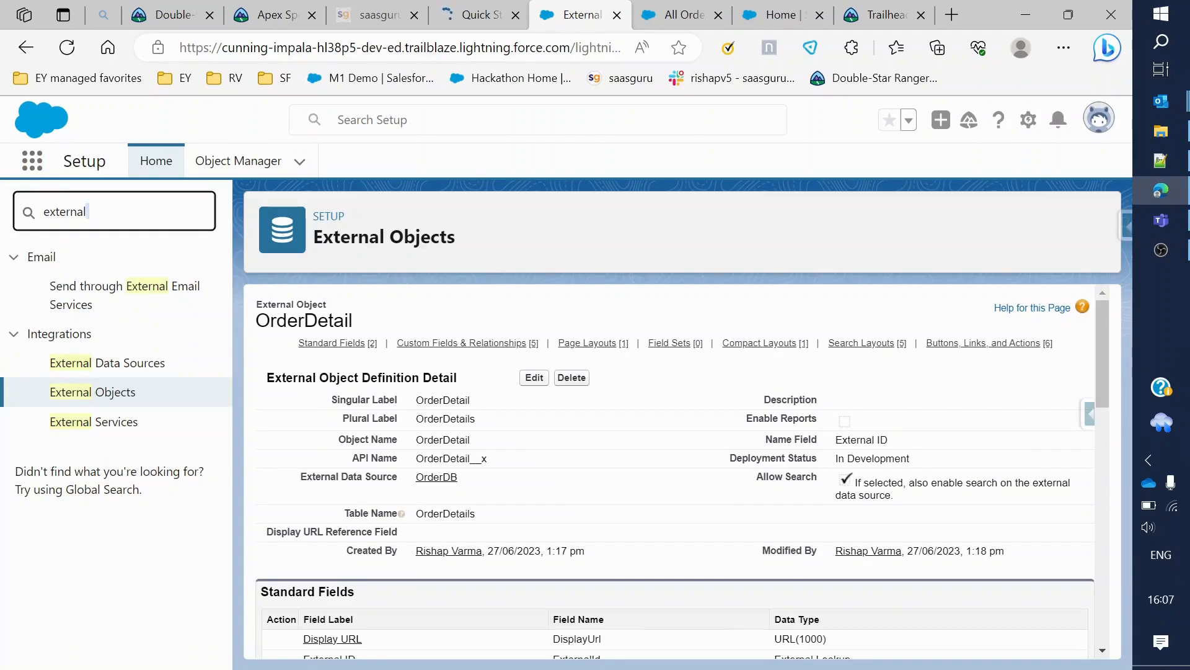
key("ctrl+Tab")
key("ctrl+Tab")
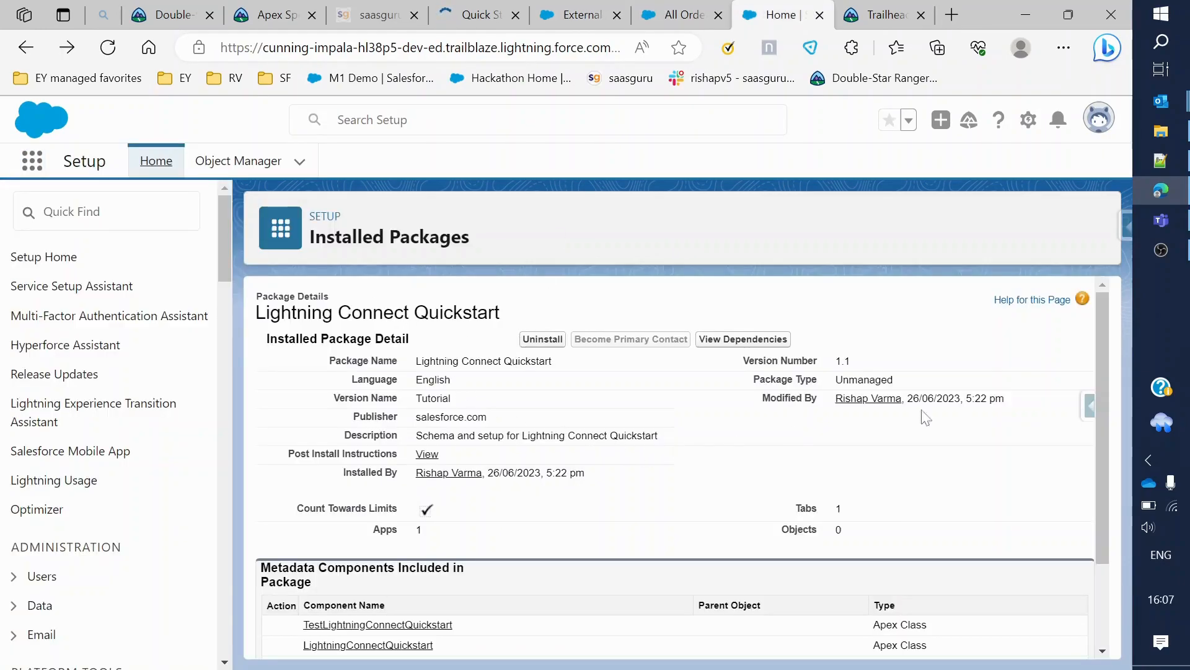
scroll(1107, 416, "down", 2)
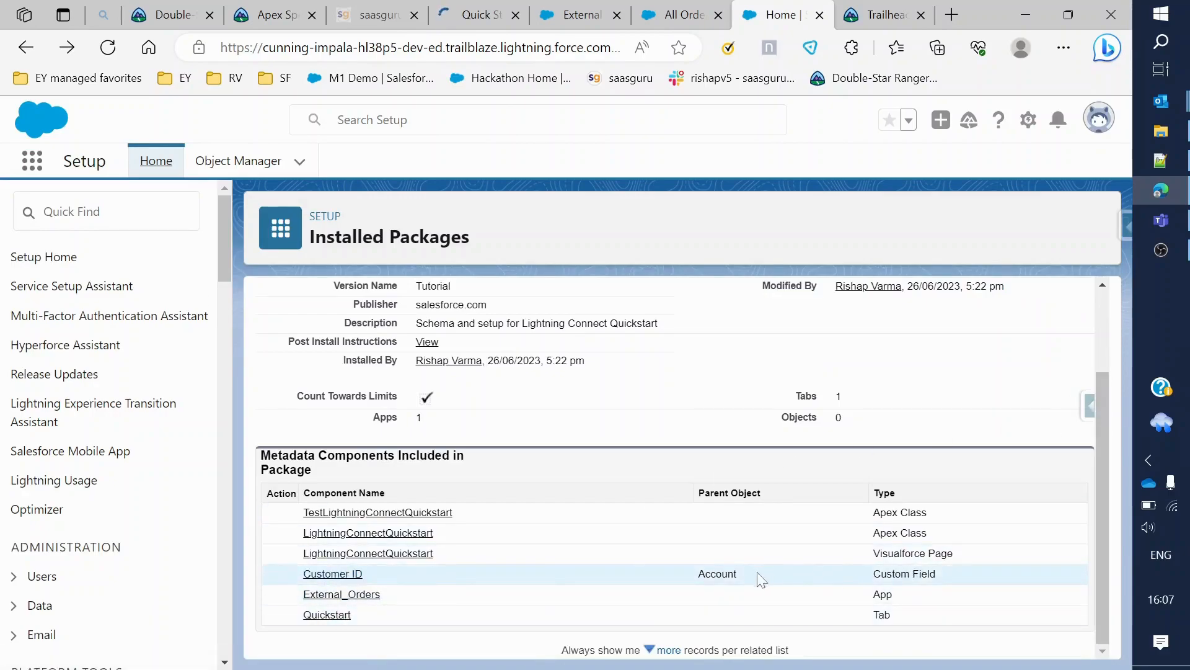
left_click(338, 574)
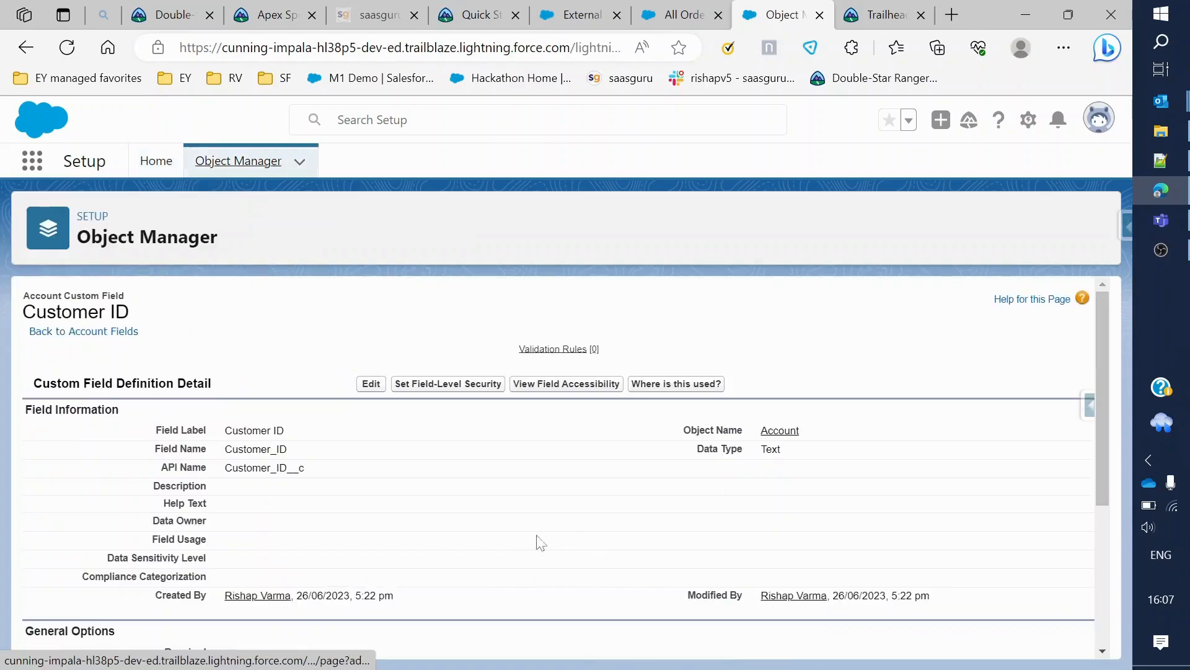
scroll(270, 502, "down", 2)
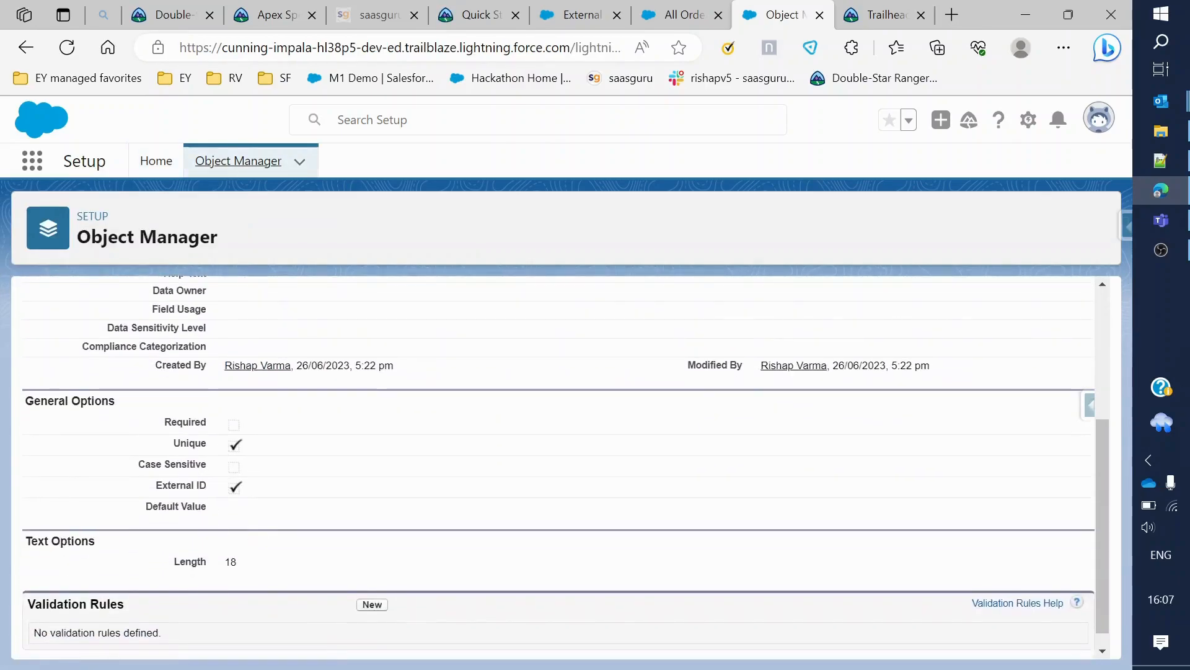
scroll(500, 513, "up", 4)
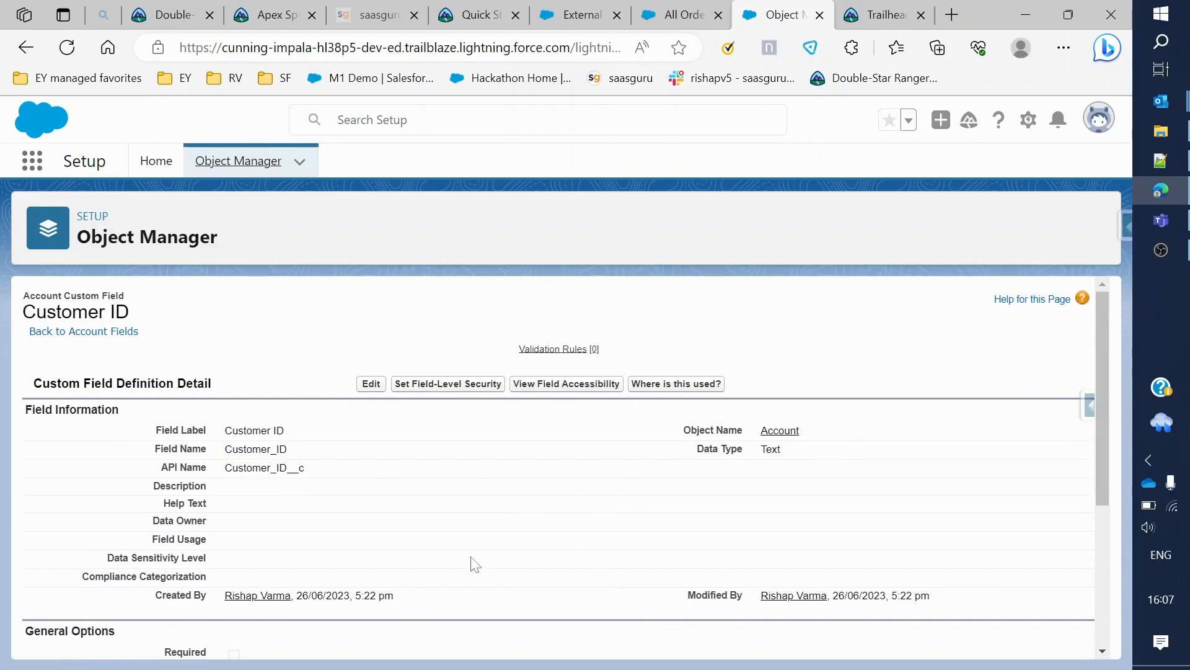
scroll(452, 539, "down", 4)
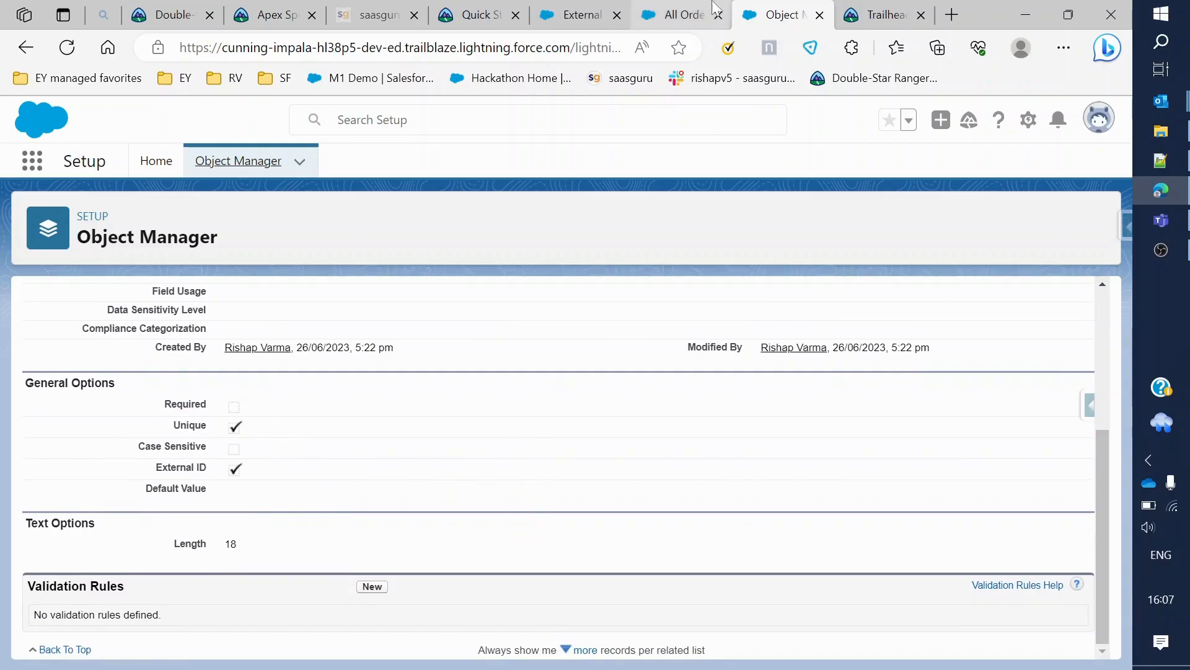
- Show the OrderDB external data source in Setup and review its connection parameters and authentication settings
left_click(657, 9)
left_click(573, 15)
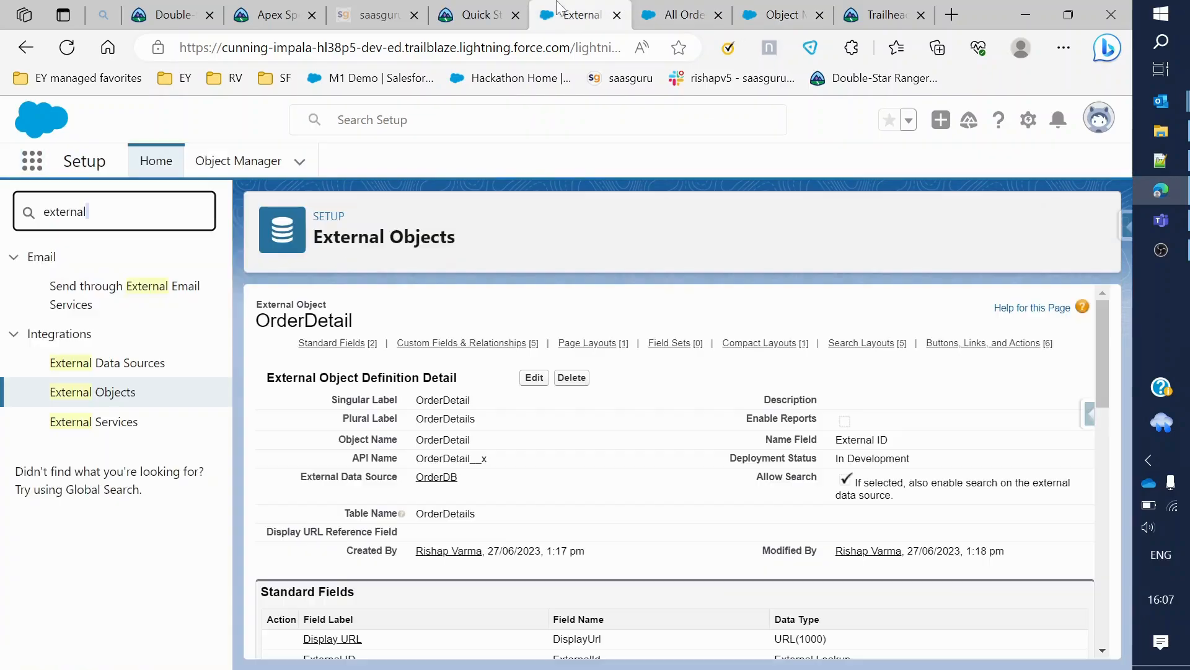
left_click(111, 366)
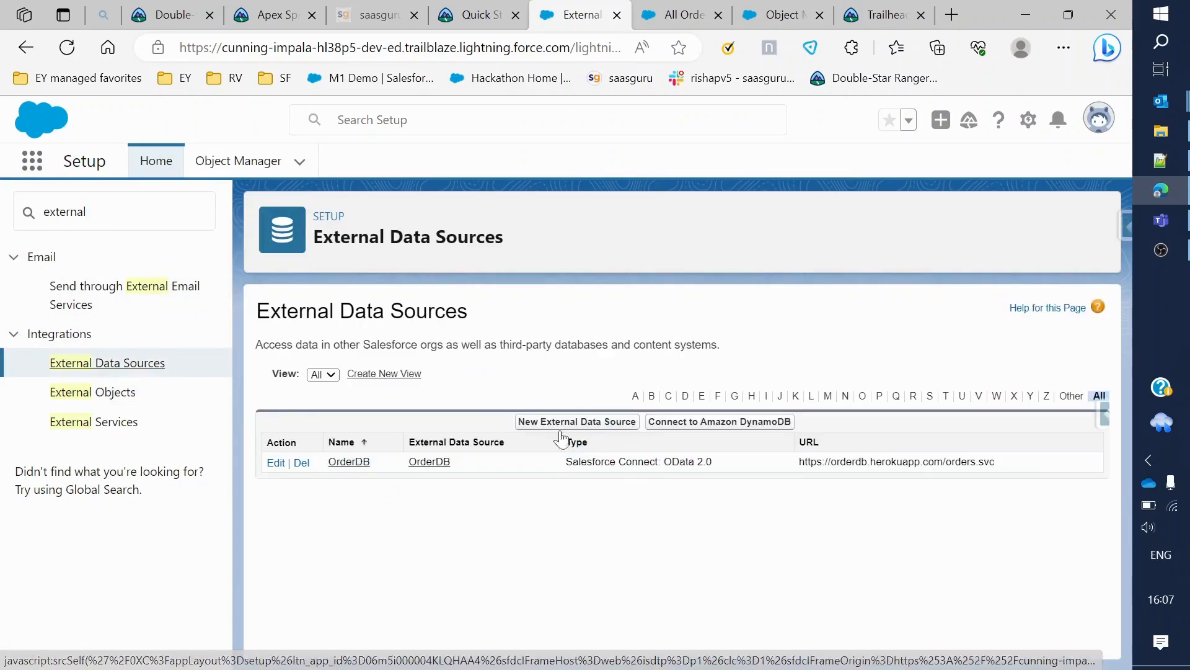
left_click(353, 465)
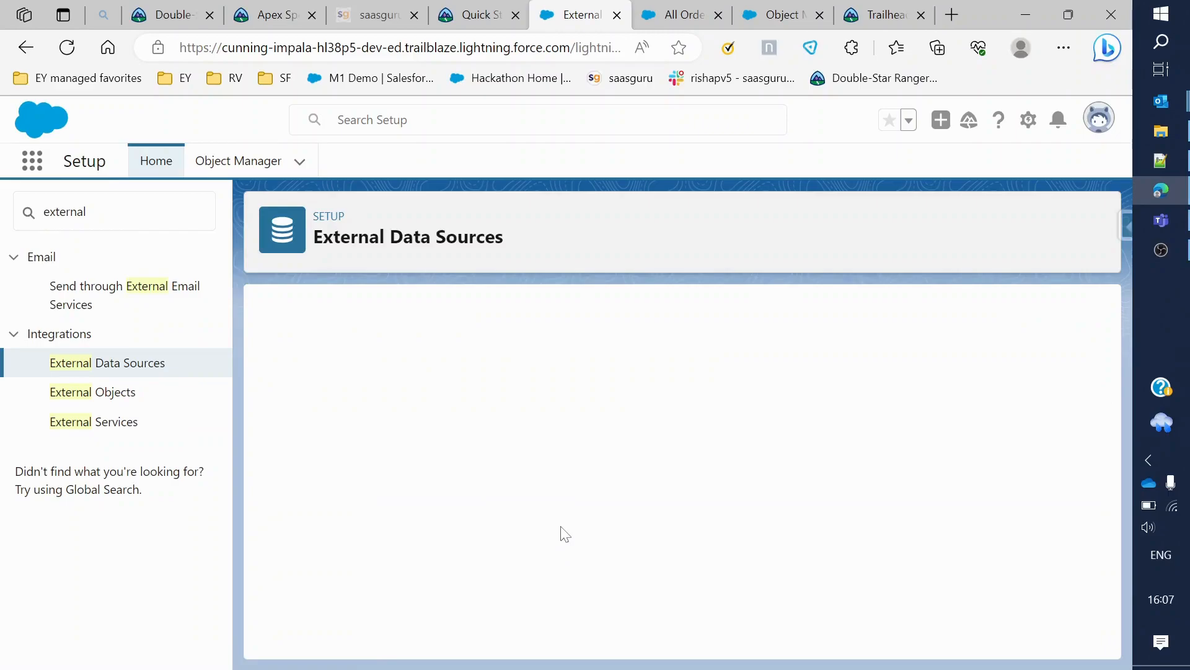
scroll(576, 453, "down", 2)
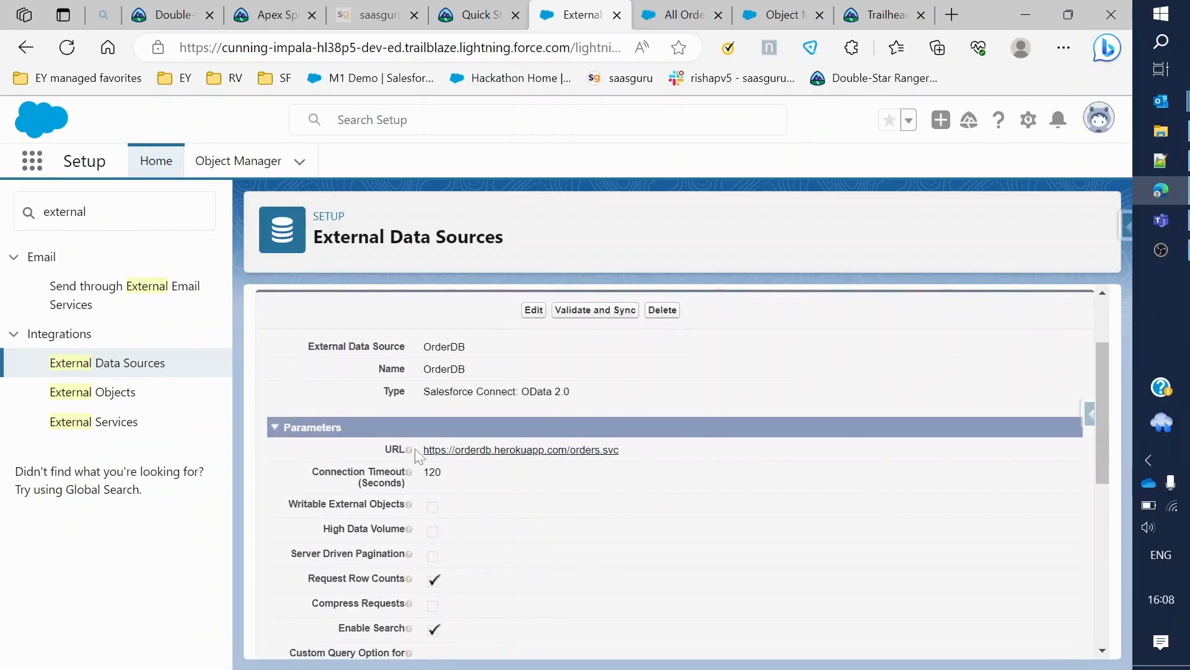
scroll(651, 459, "down", 6)
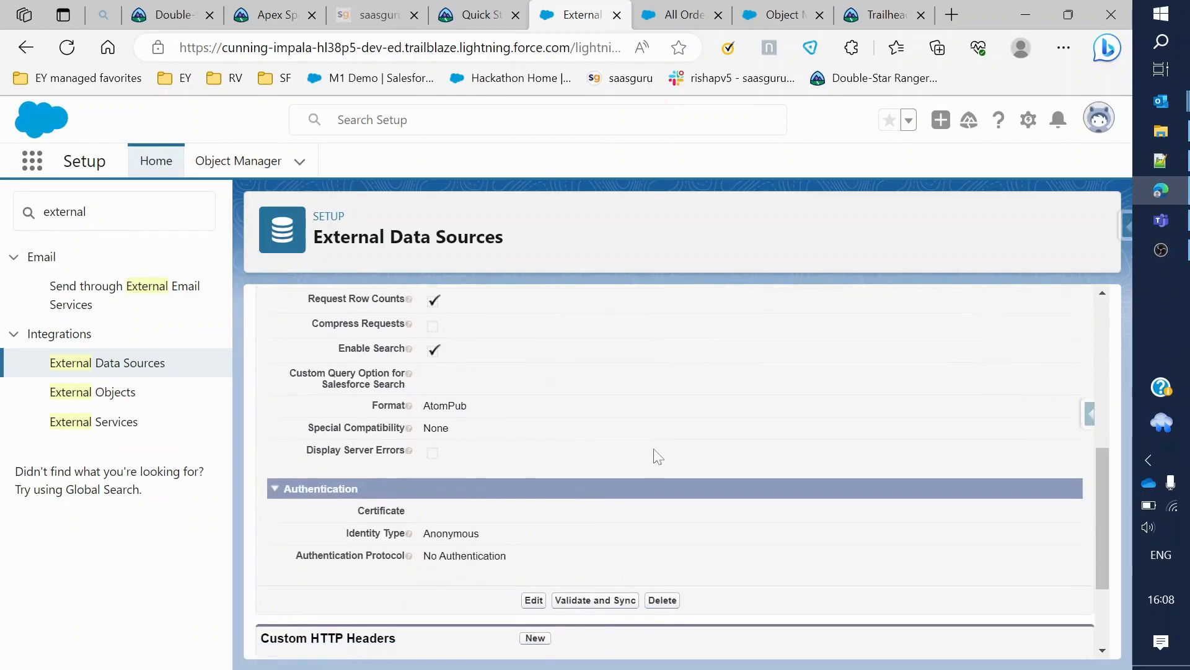
scroll(653, 473, "up", 8)
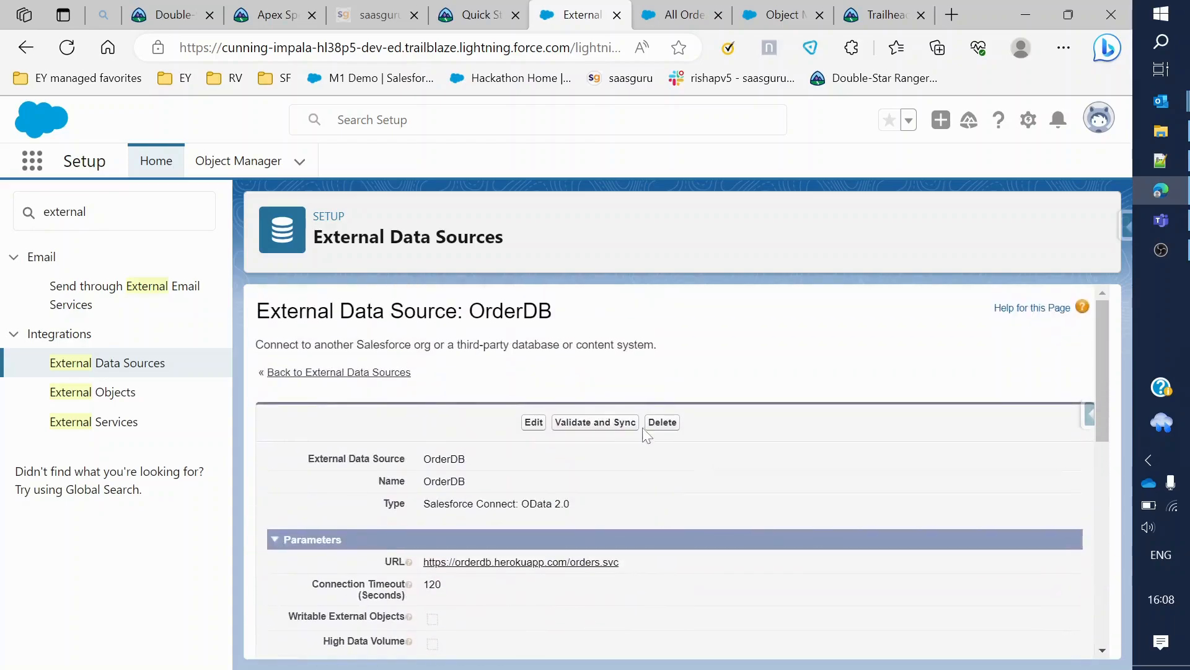
- Validate the OrderDB external data source and sync its OrderDetail and Order tables
left_click(574, 423)
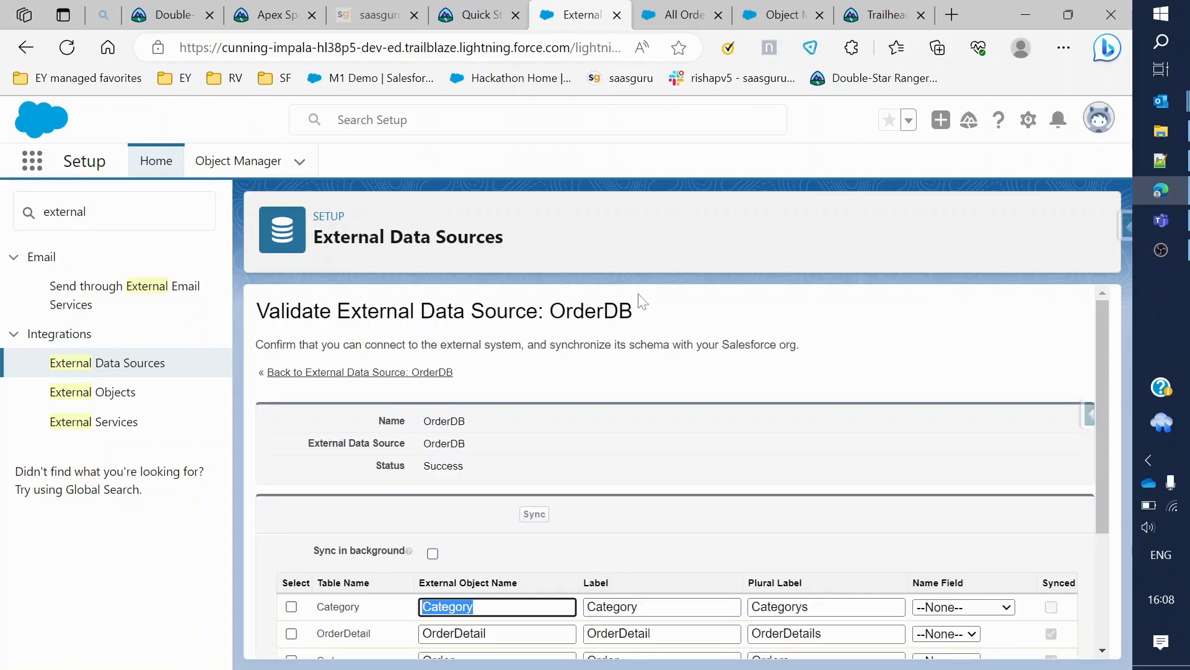
scroll(580, 353, "down", 3)
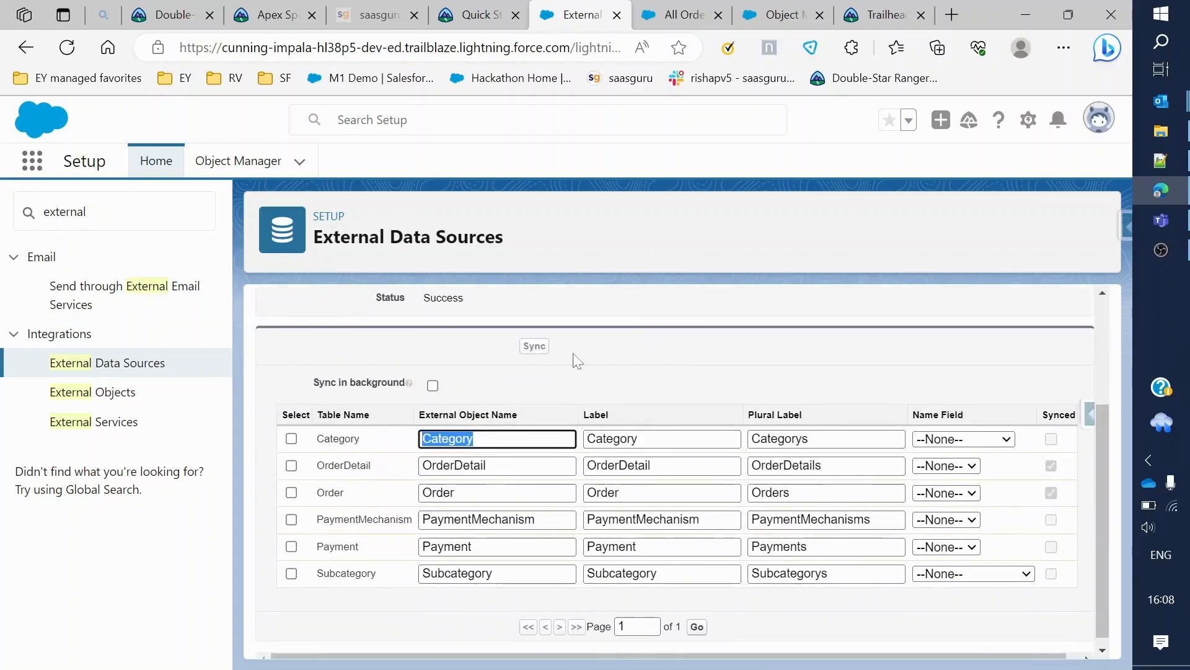
left_click(291, 467)
left_click(291, 492)
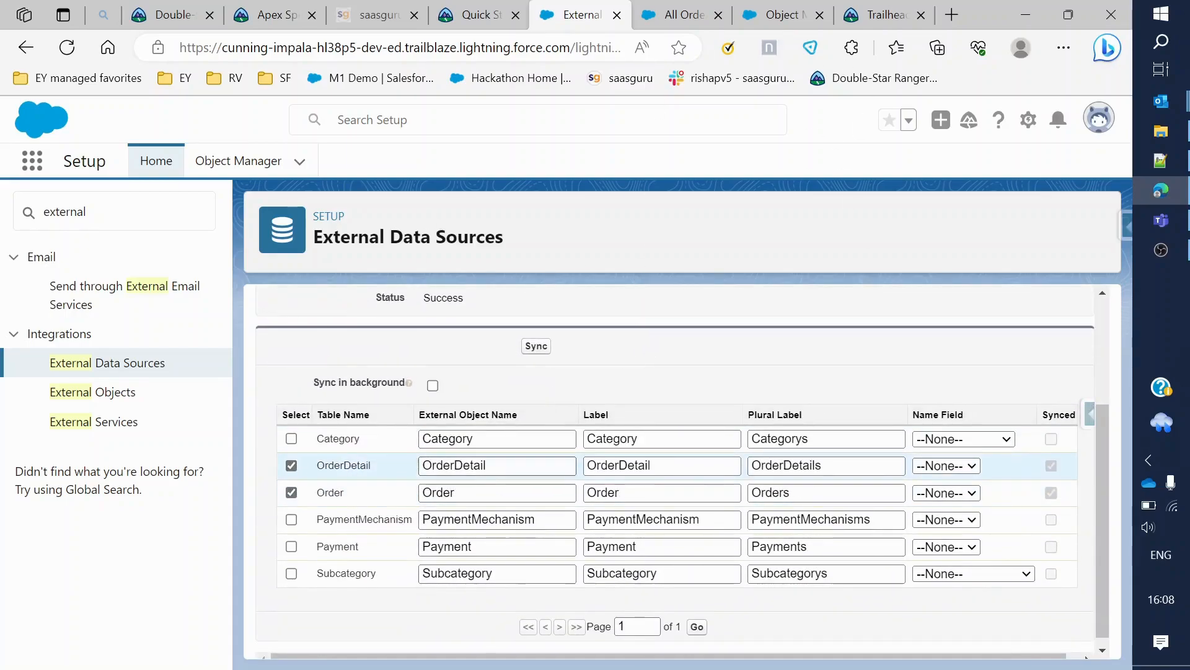
left_click(549, 345)
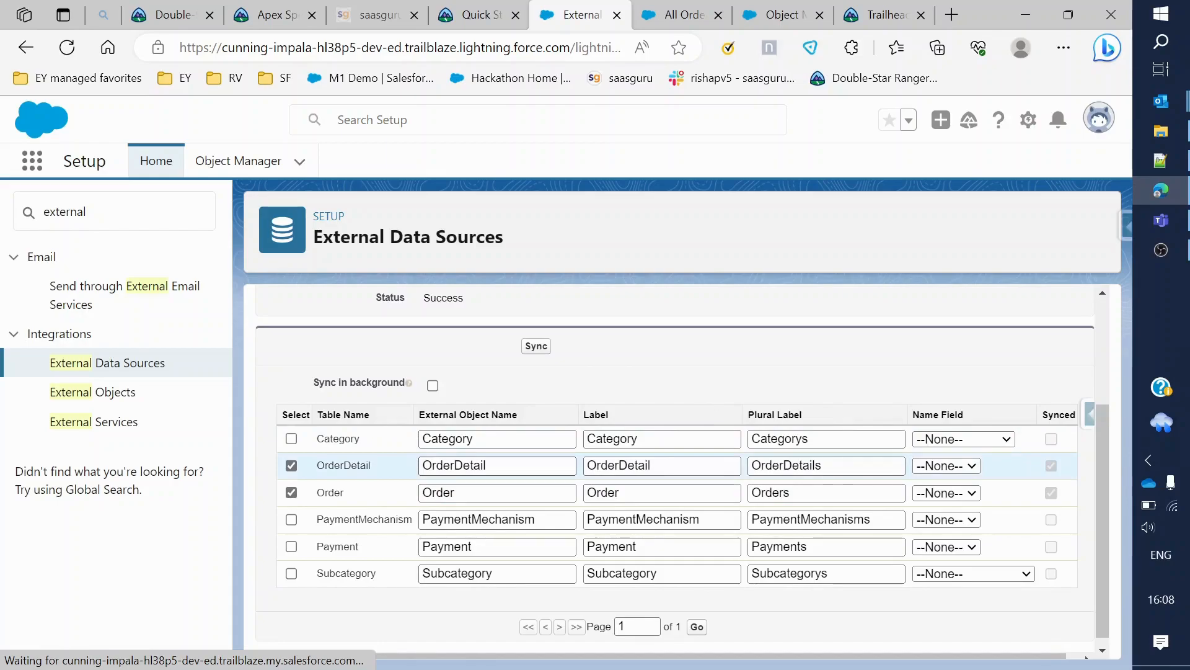
- Review the OrderDB validation messages and table list, and return to the data source's details to check its External Objects list
scroll(604, 428, "up", 3)
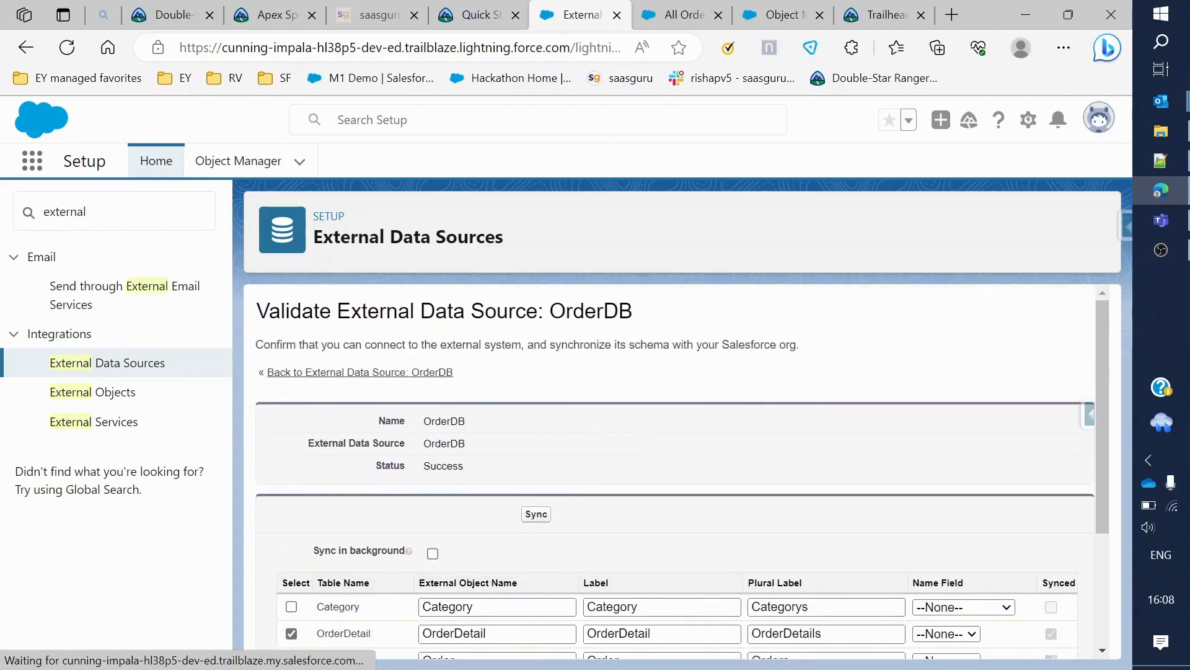
scroll(572, 394, "down", 3)
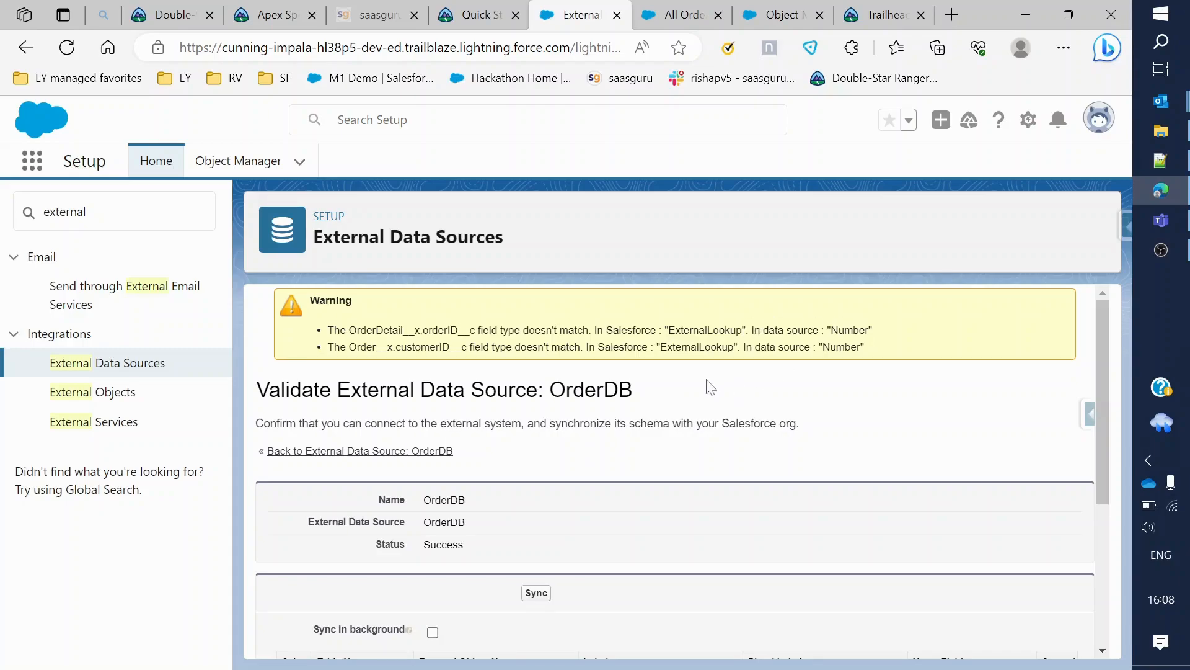
scroll(711, 386, "down", 3)
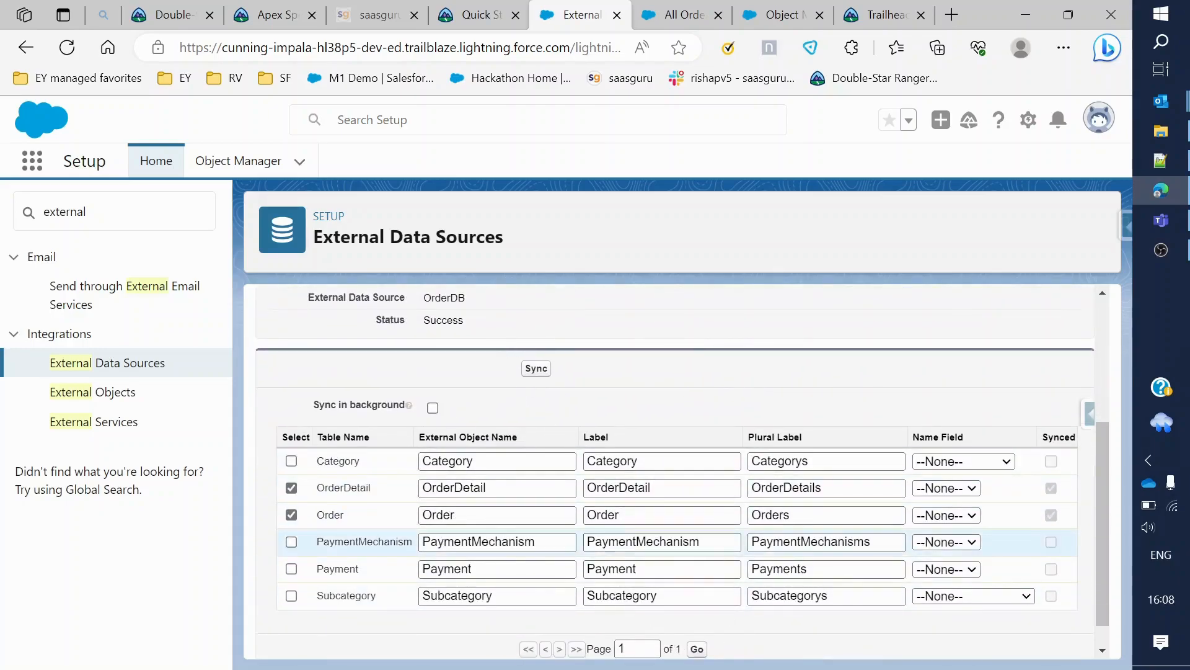
scroll(617, 541, "down", 1)
scroll(617, 540, "up", 4)
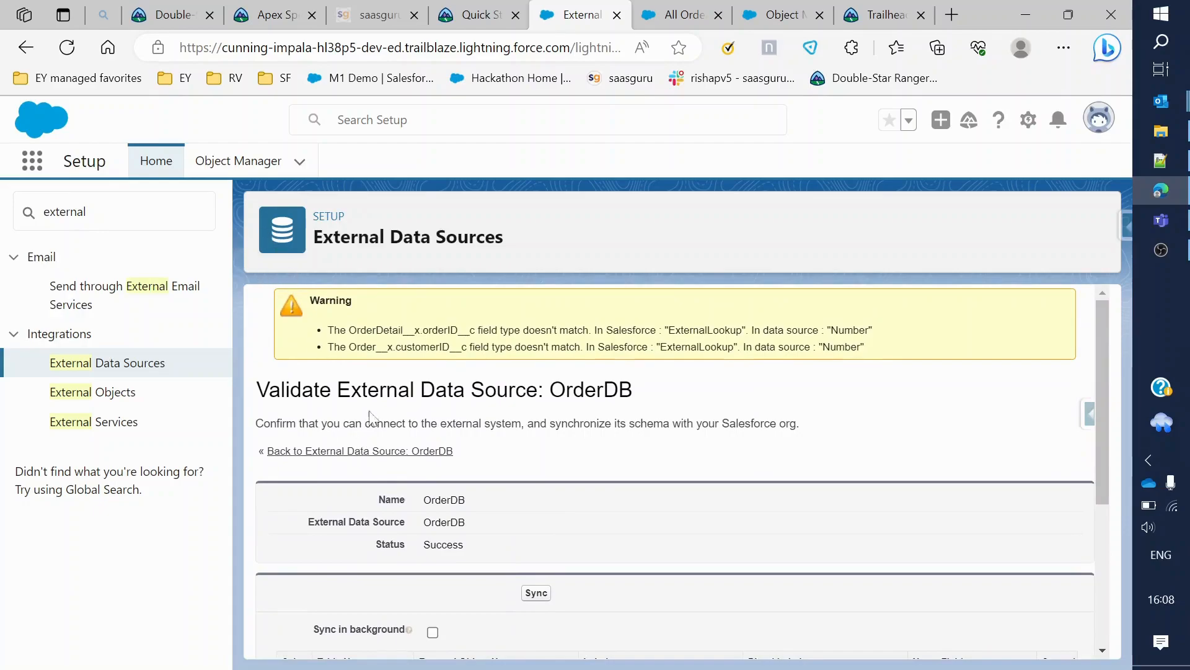
scroll(521, 539, "down", 3)
left_click(321, 452)
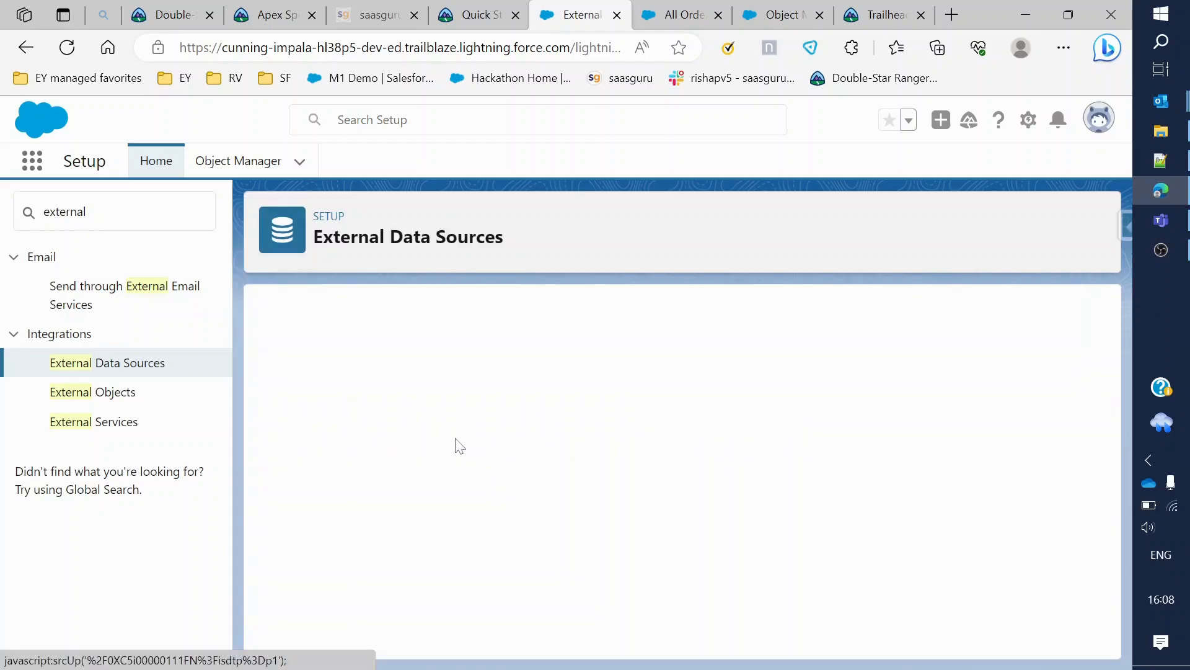
scroll(514, 490, "down", 9)
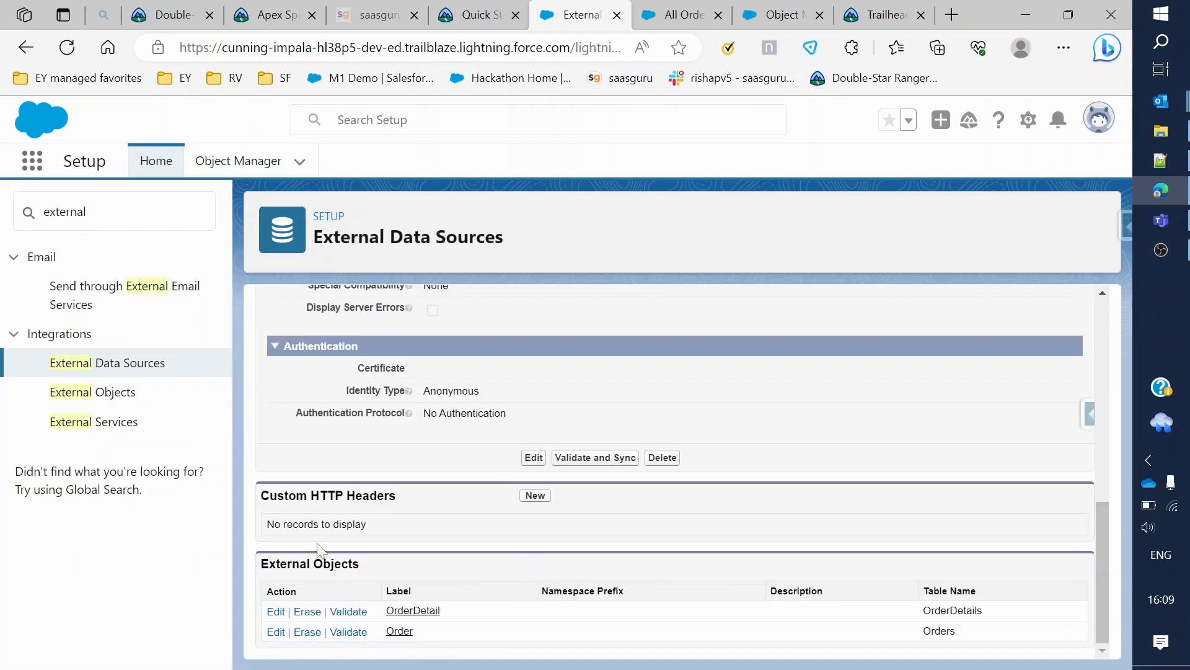
- Show the Order external object's definition and examine its custom fields, including the CustomerID indirect lookup to Account
left_click(104, 404)
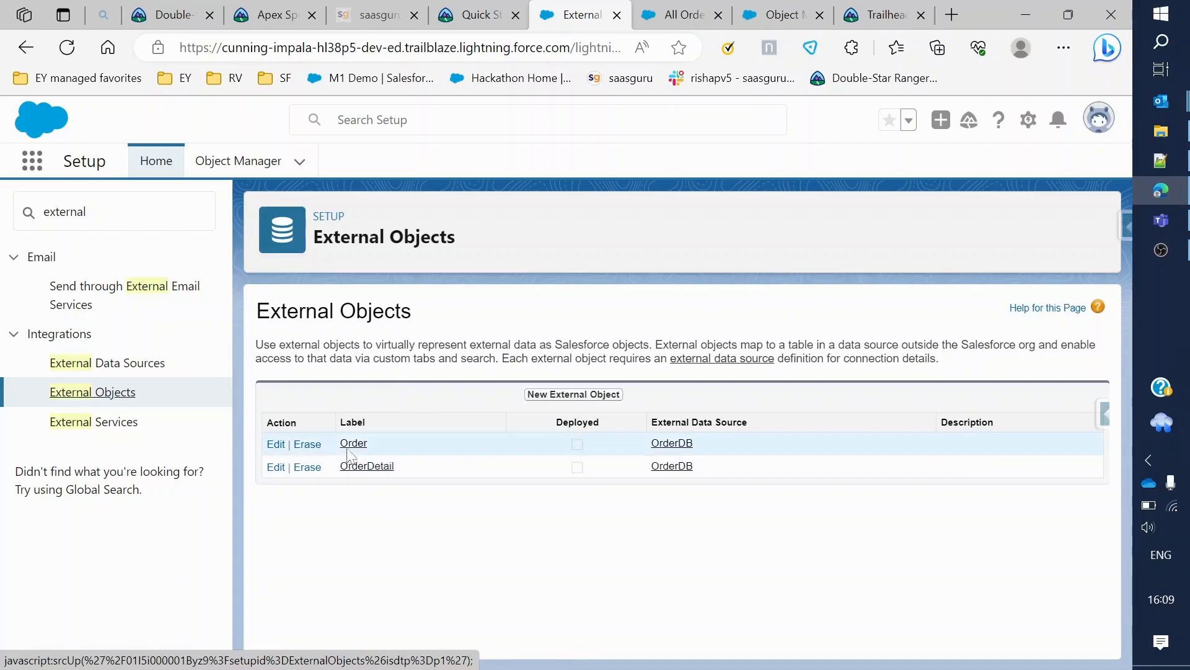
left_click(353, 443)
scroll(559, 418, "down", 5)
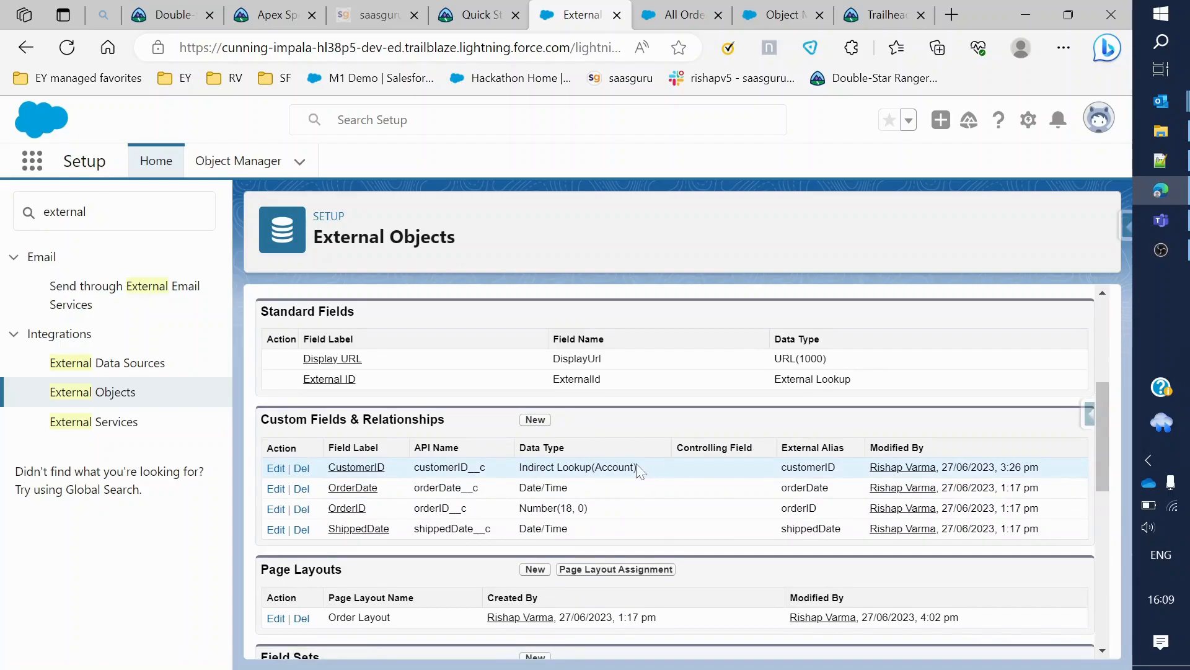
scroll(532, 415, "up", 5)
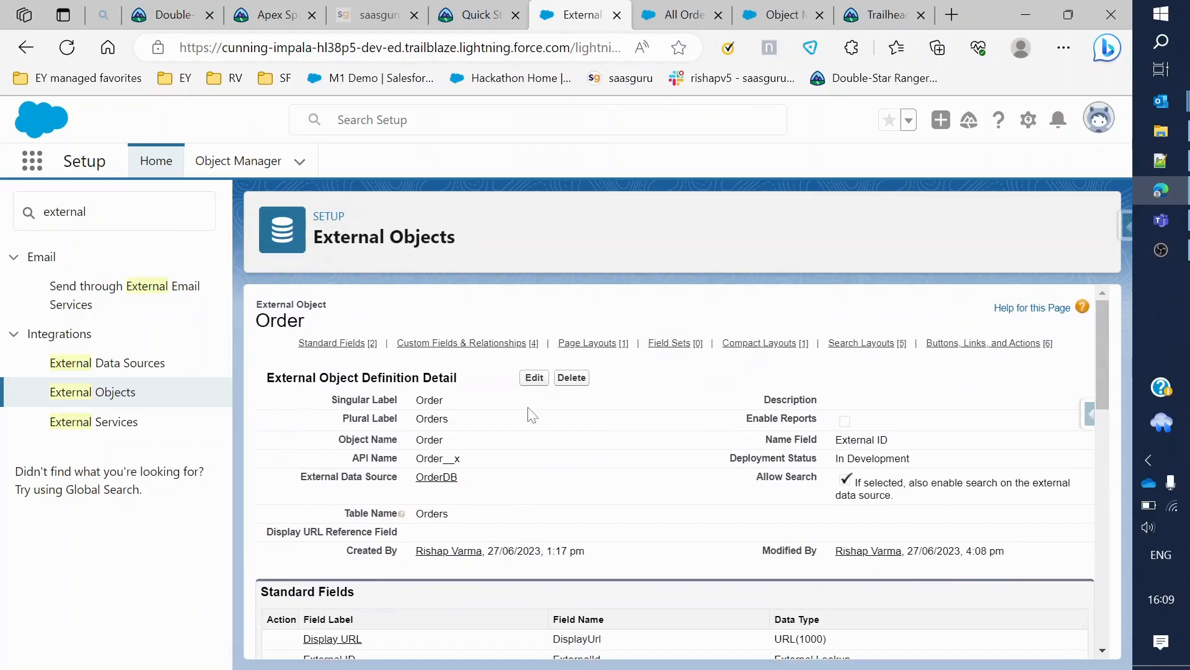
scroll(520, 414, "down", 3)
- Open the Burlington Textiles Corp of America account in Sales and show the first order in its Orders related list
left_click(682, 15)
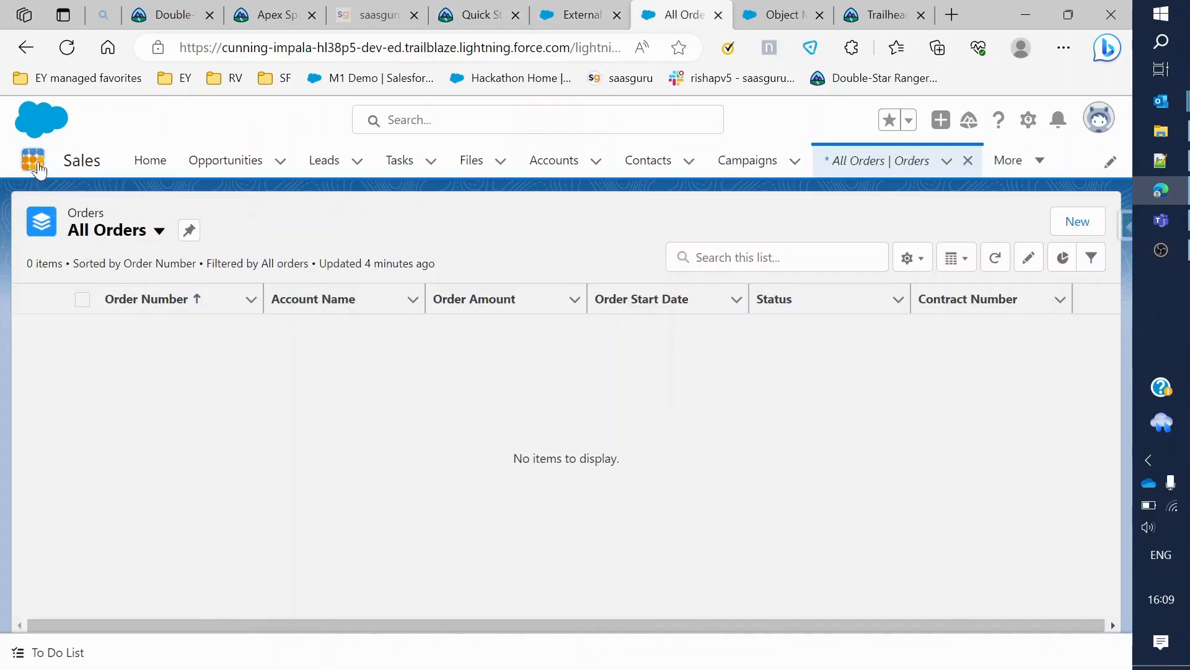
left_click(33, 160)
left_click(554, 162)
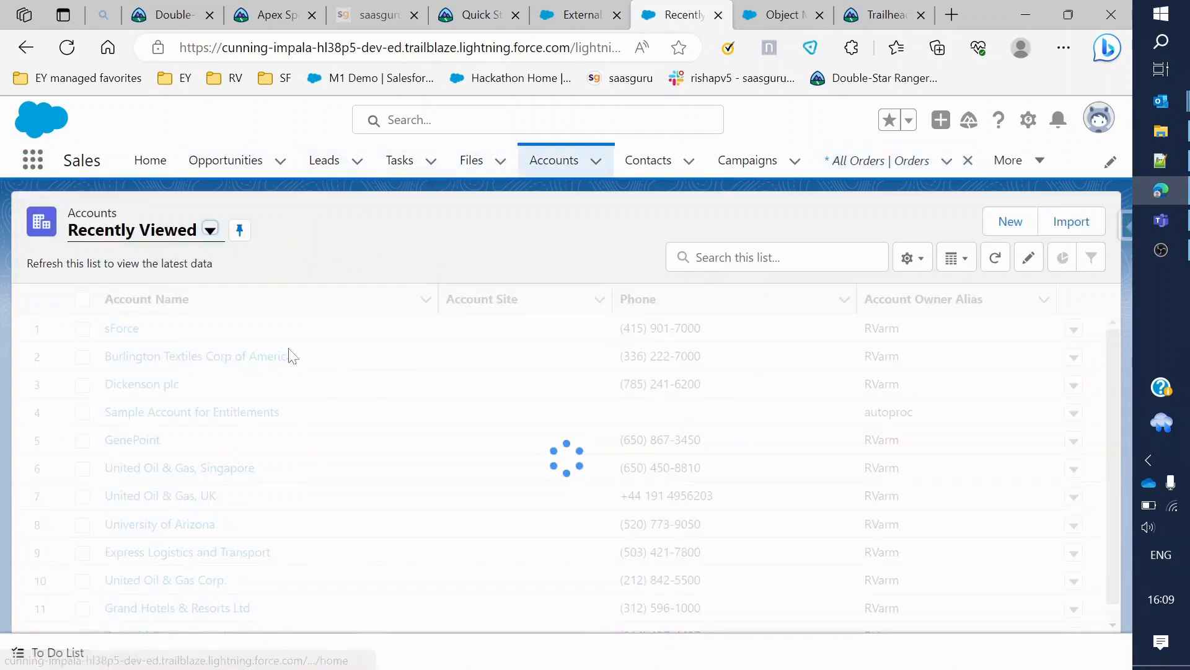
left_click(130, 331)
scroll(130, 473, "down", 15)
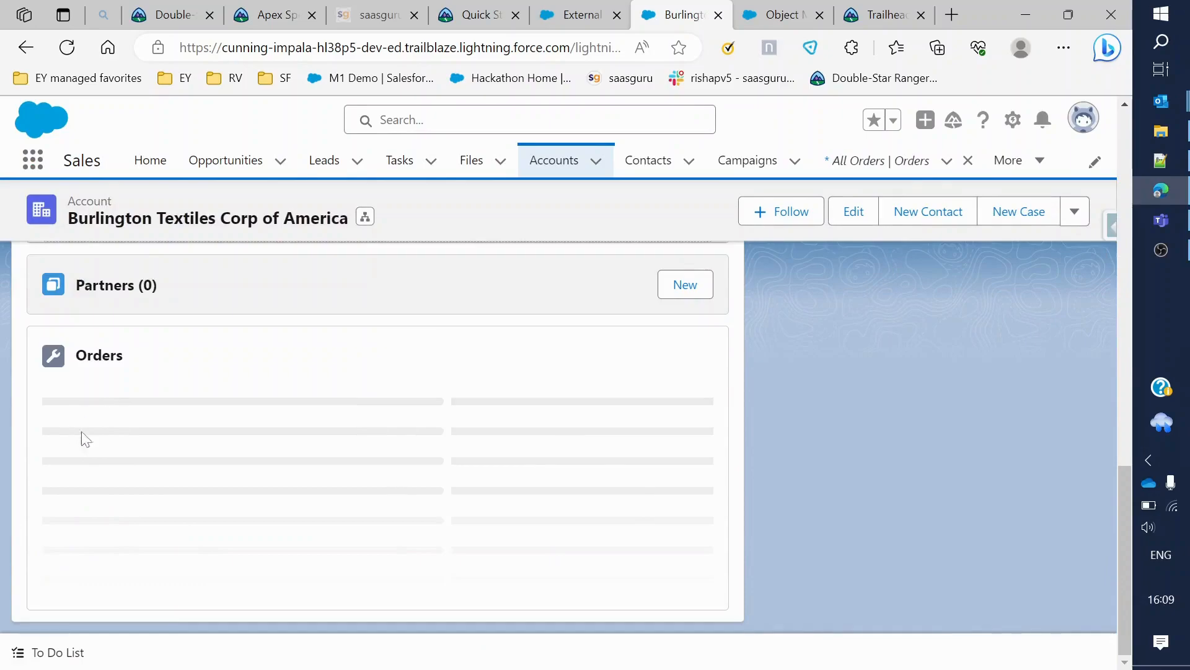
left_click(59, 433)
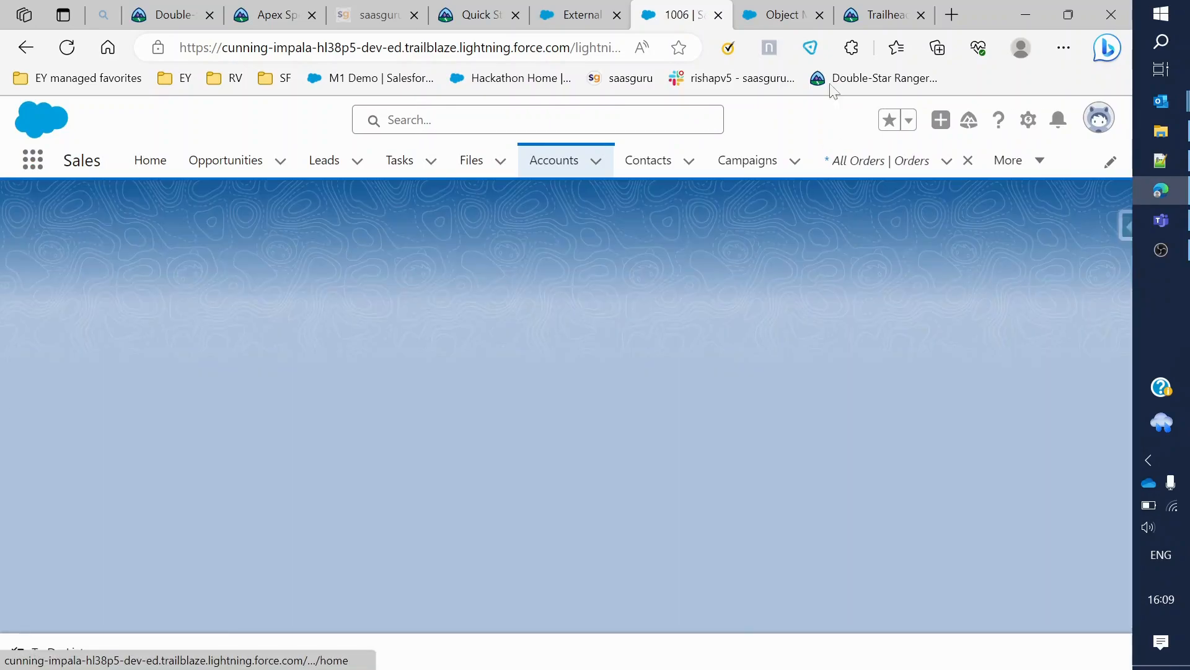
- Return to External Objects in Setup and examine the OrderDetail object's custom fields, including the OrderID external lookup, and its layouts
left_click(576, 15)
scroll(517, 372, "up", 3)
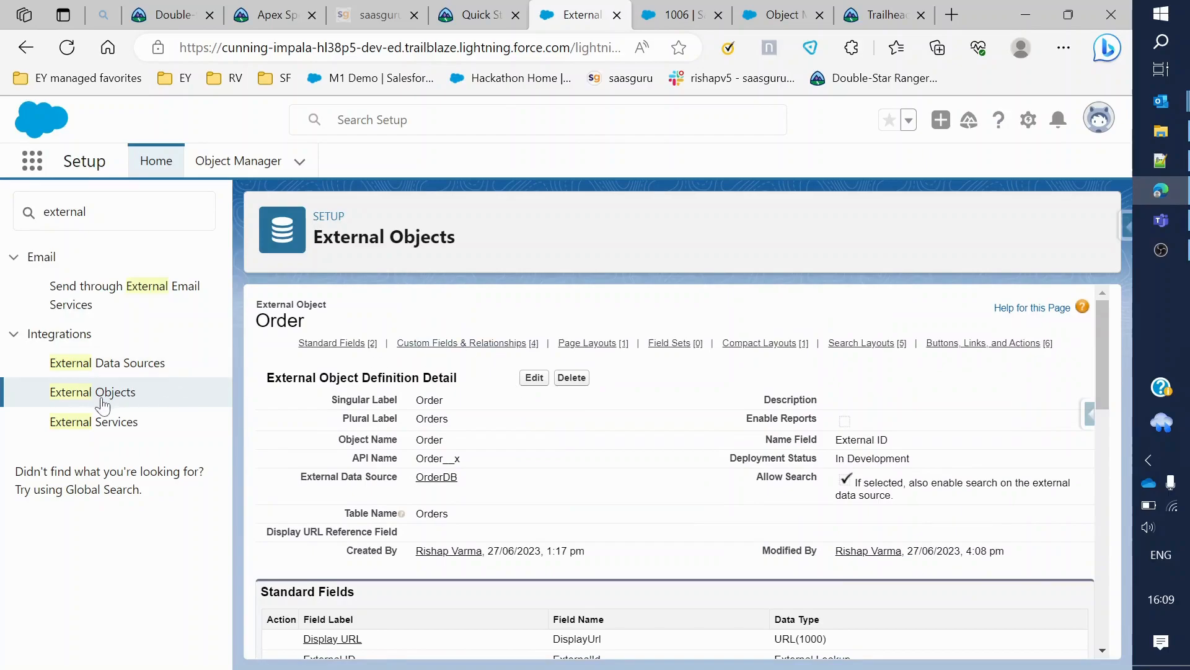
left_click(137, 395)
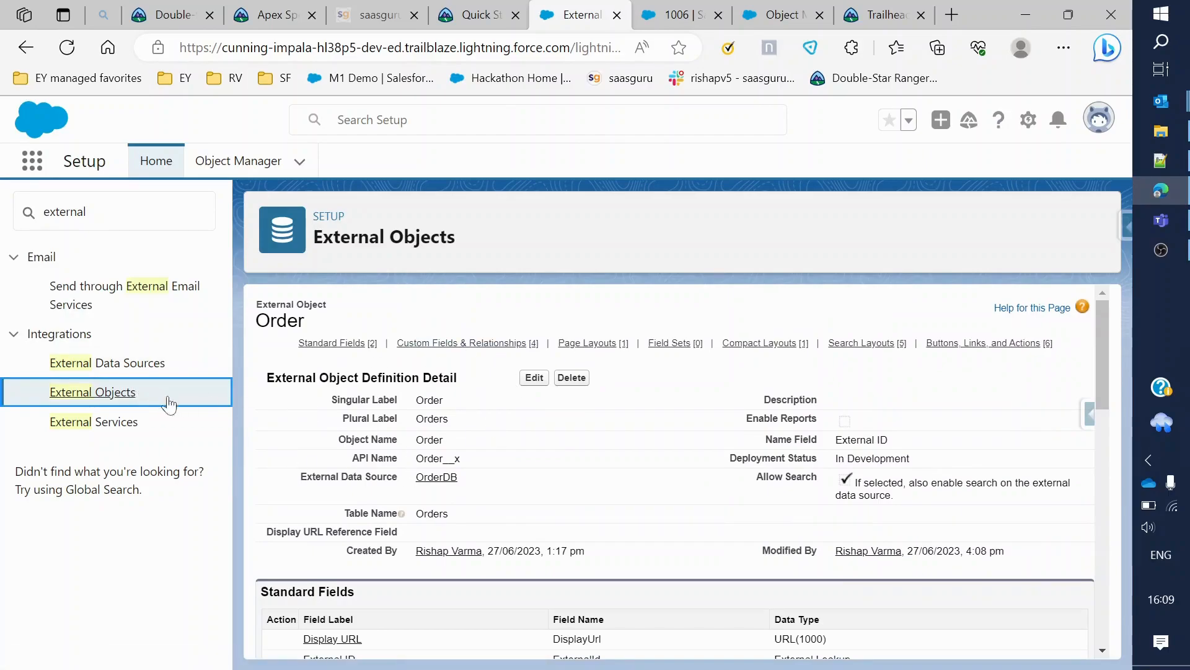
left_click(121, 391)
left_click(359, 465)
scroll(444, 473, "down", 5)
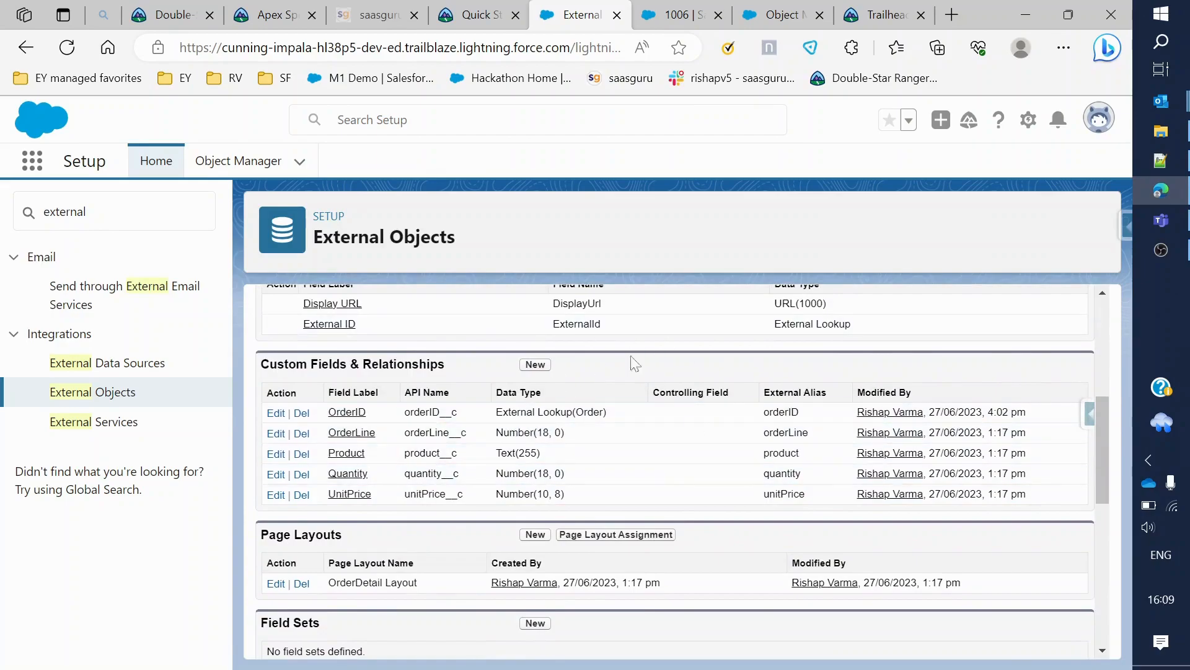
scroll(530, 493, "down", 3)
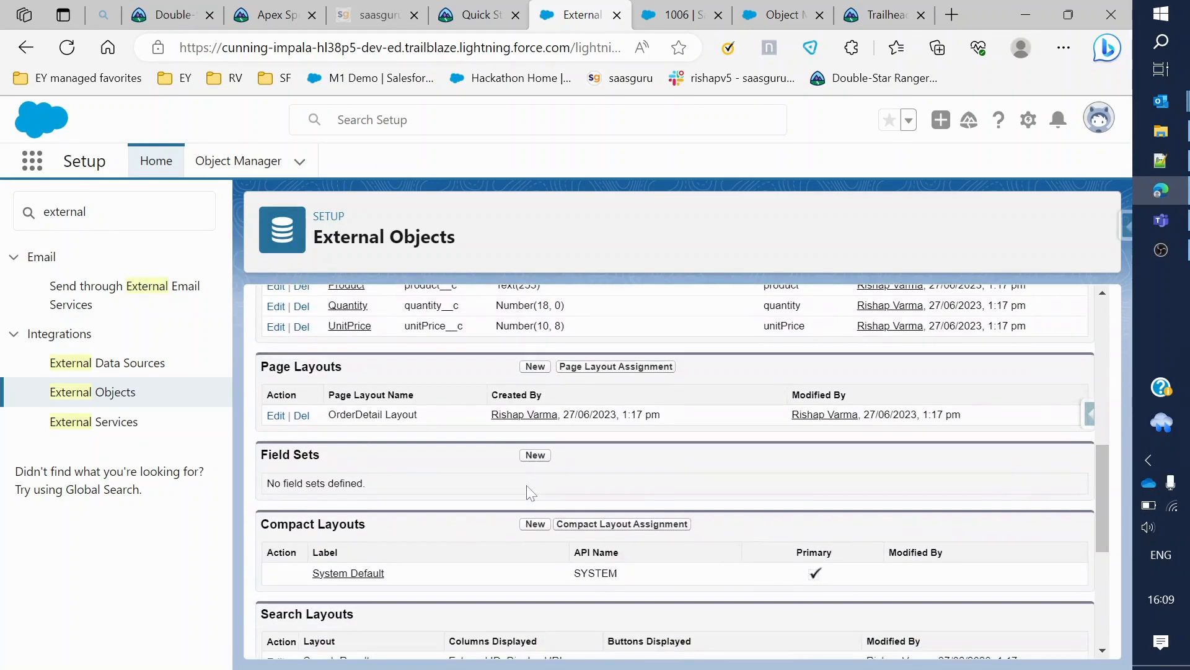
scroll(529, 493, "up", 4)
scroll(526, 496, "down", 10)
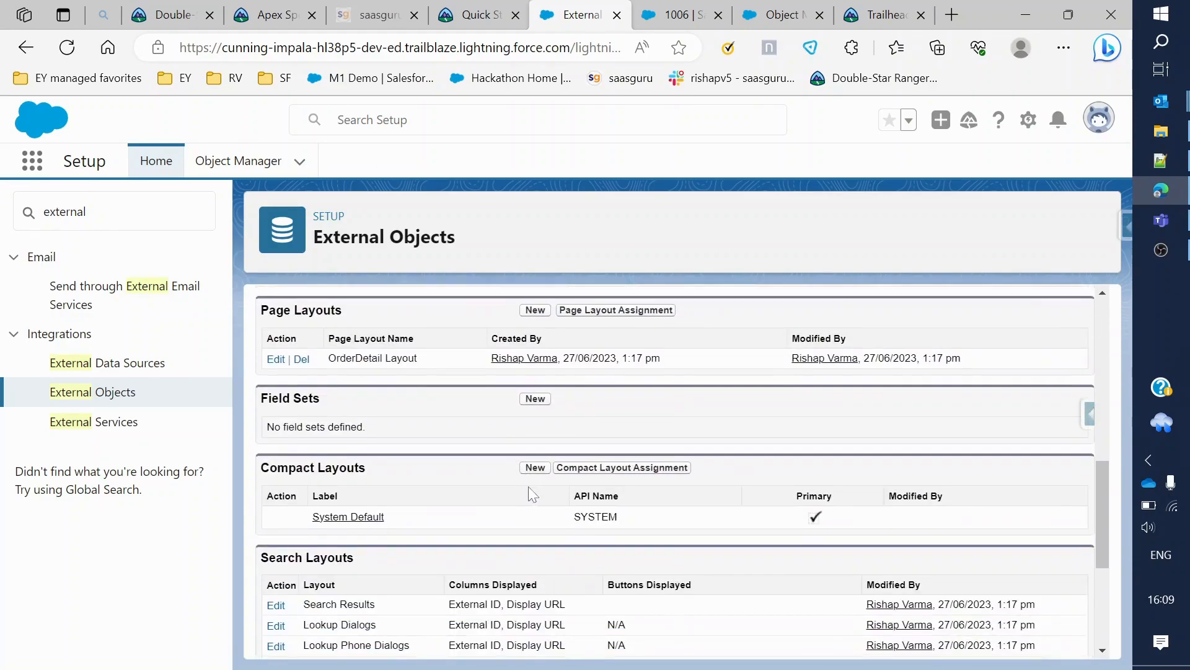
scroll(476, 438, "up", 6)
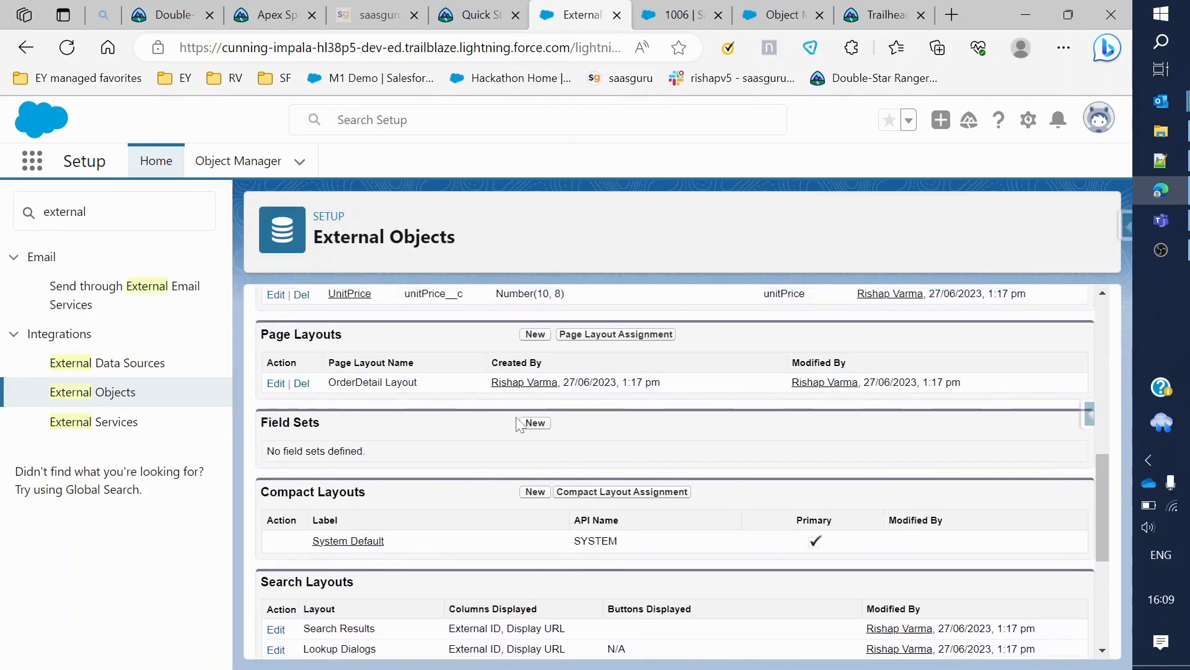
- Show the order's related OrderDetails in Sales and view the details and related lists of the first OrderDetail record
left_click(682, 13)
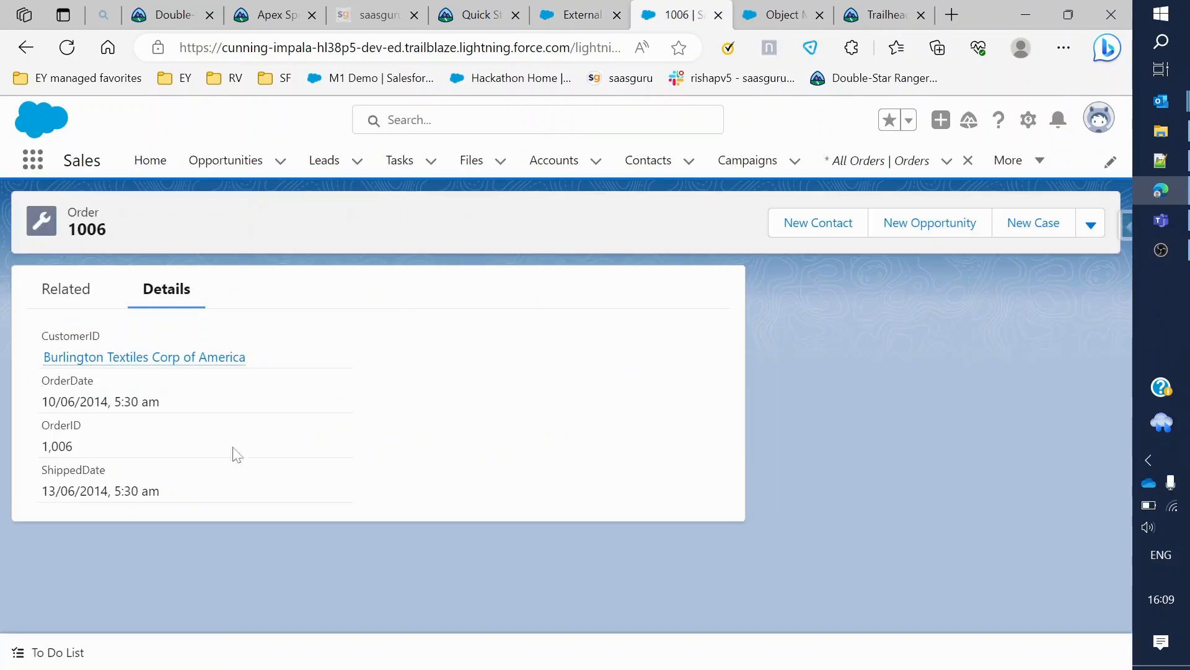
left_click(75, 310)
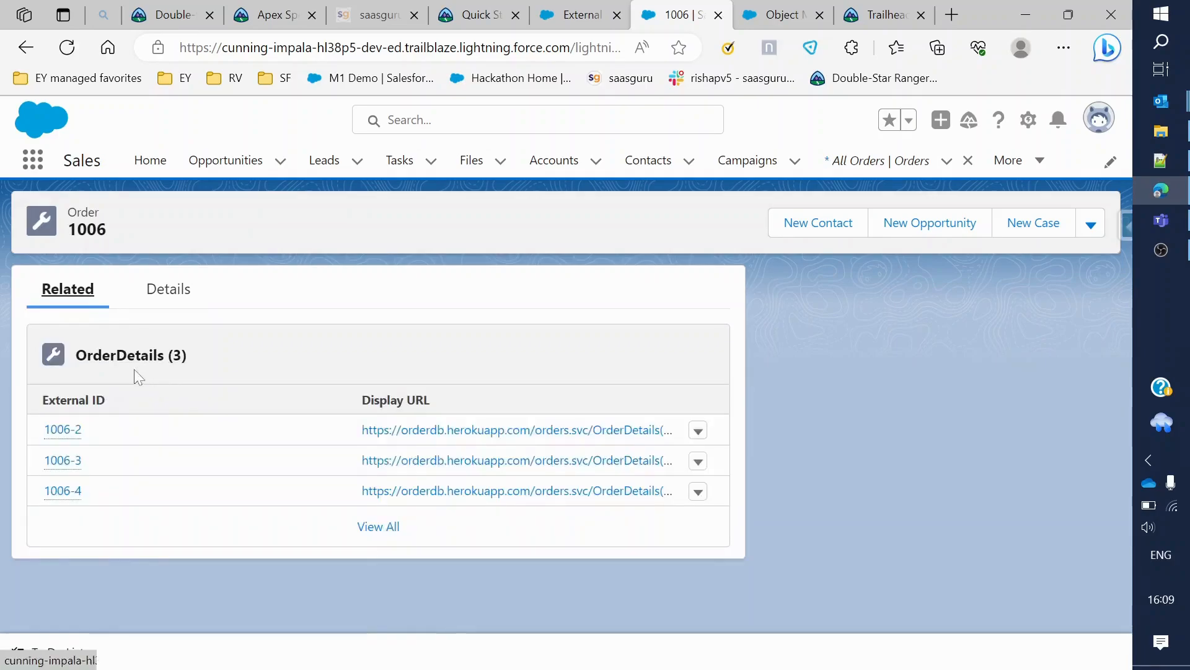
left_click(66, 429)
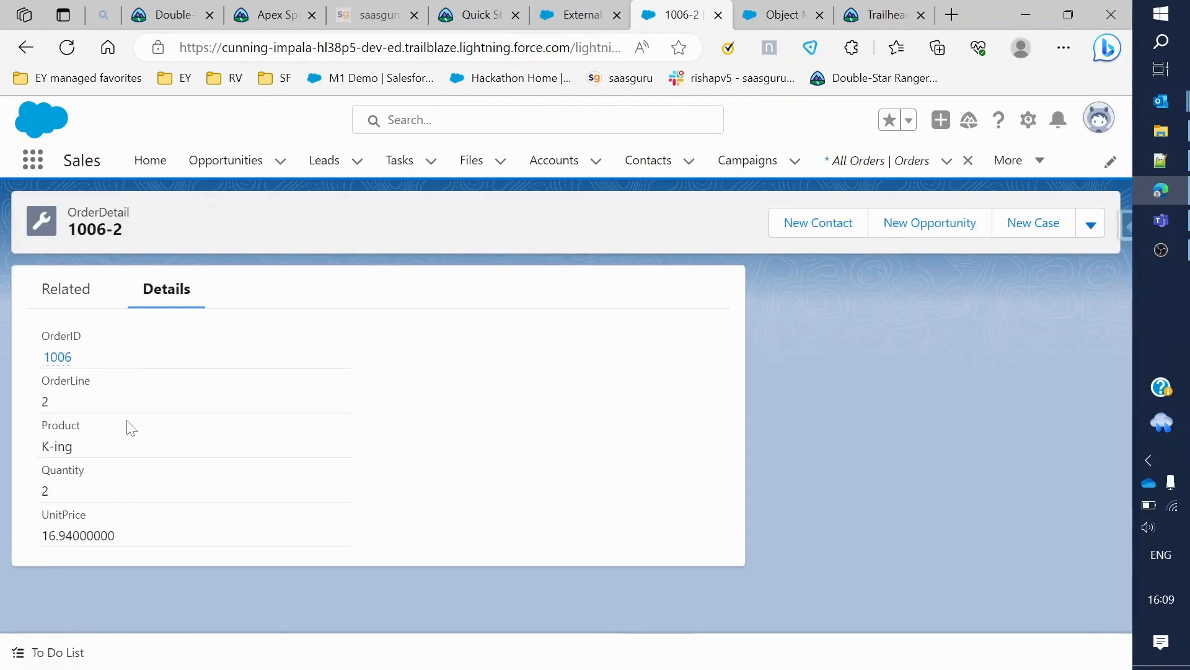
left_click(62, 303)
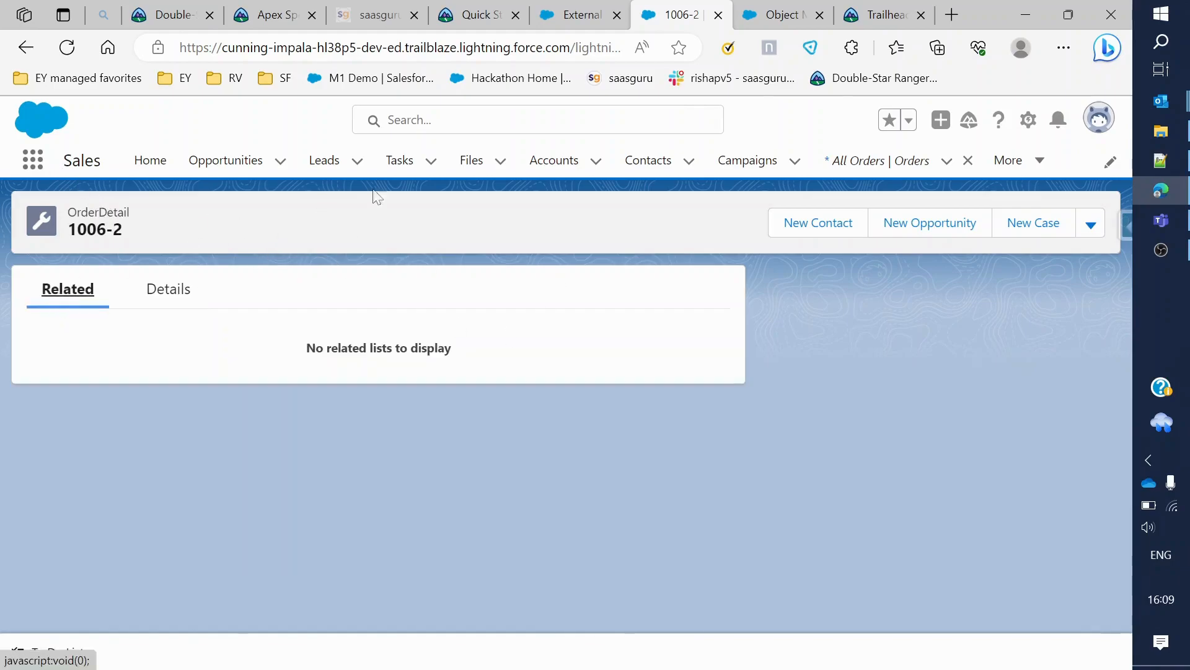
- Return to the Quick Start: Salesforce Connect project overview on Trailhead and review its units and completion status
left_click(574, 15)
left_click(477, 15)
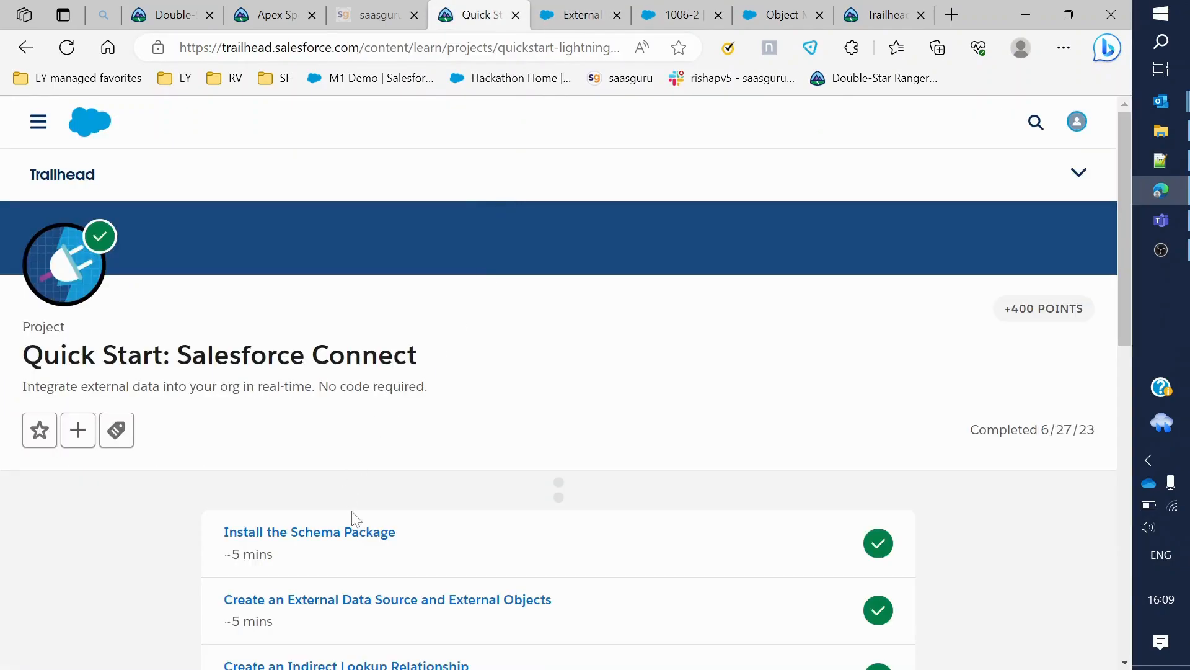
scroll(354, 514, "down", 3)
scroll(364, 496, "down", 5)
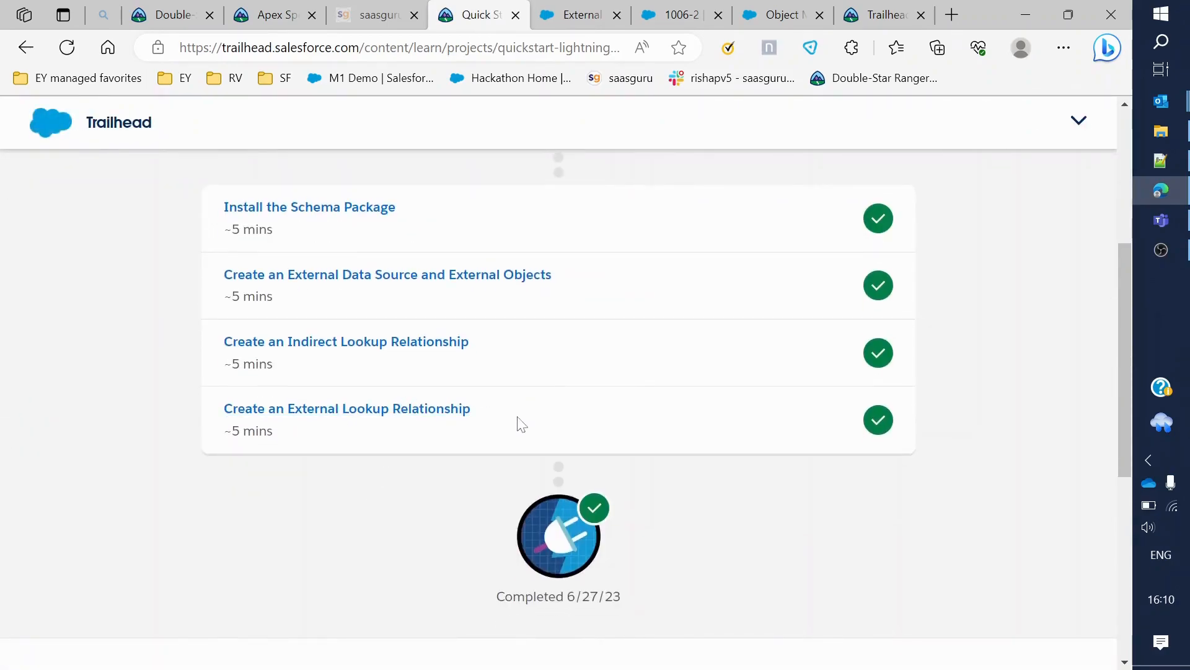
scroll(546, 427, "up", 3)
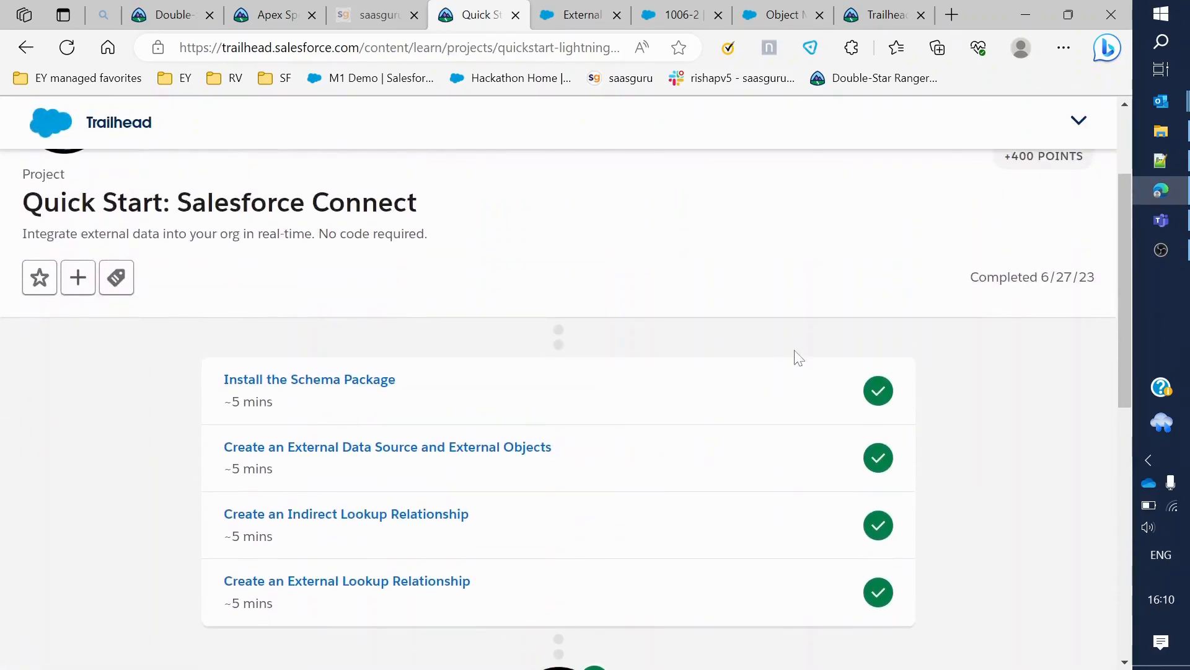
scroll(800, 359, "up", 3)
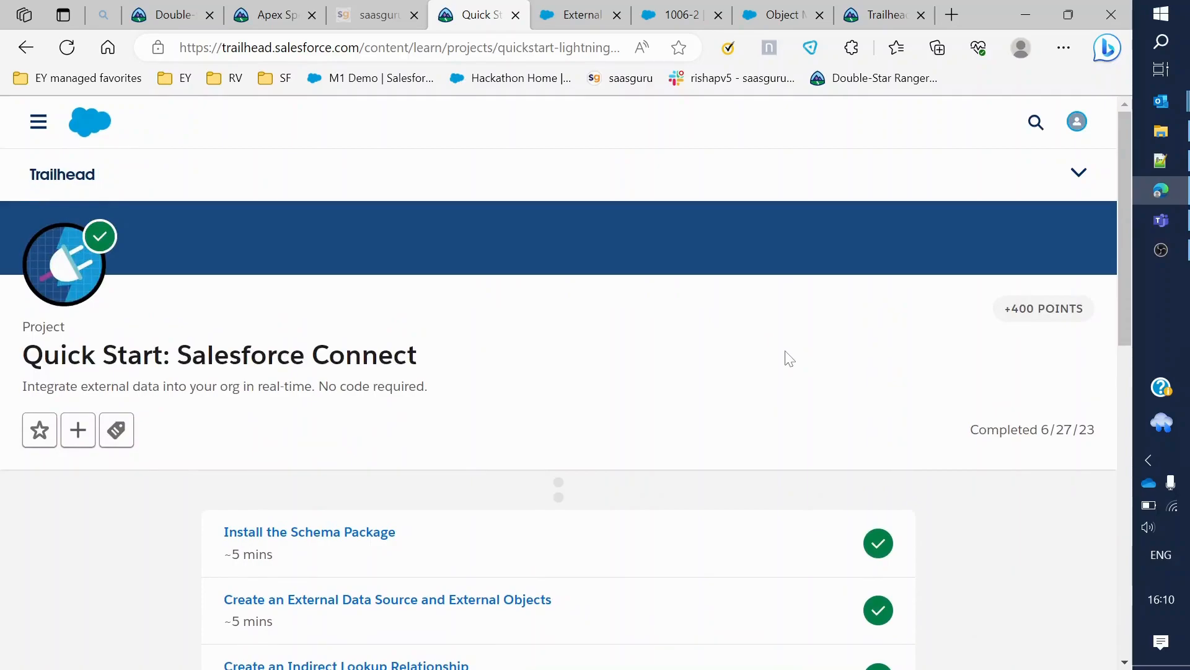
scroll(756, 424, "down", 4)
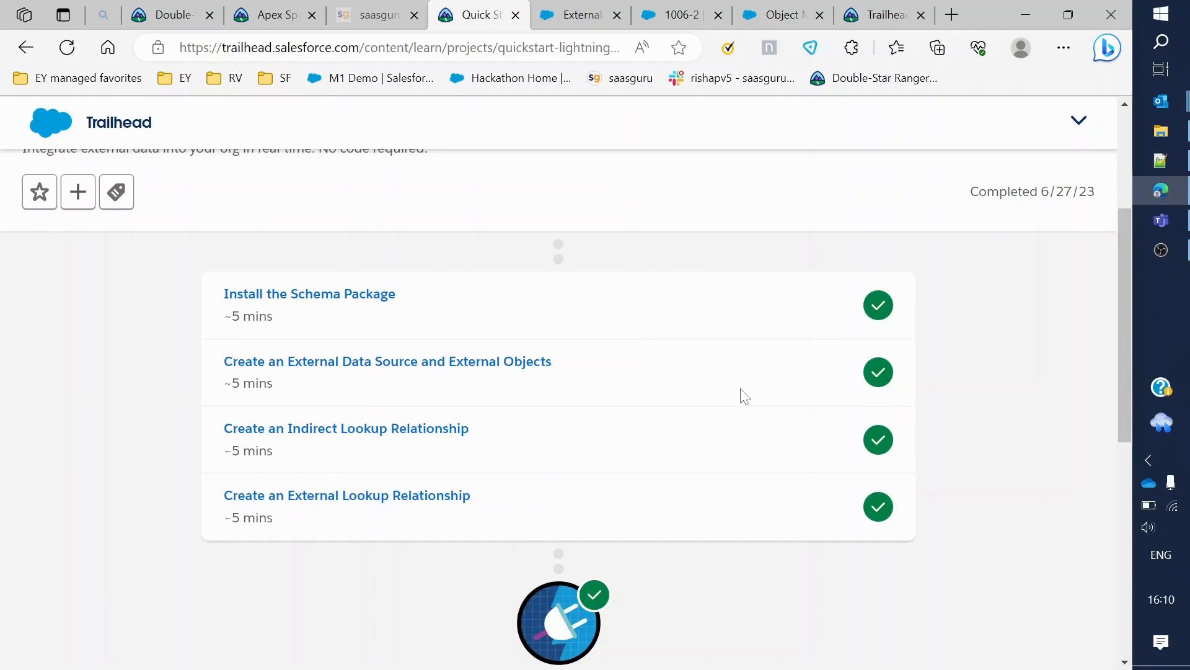
scroll(679, 481, "up", 4)
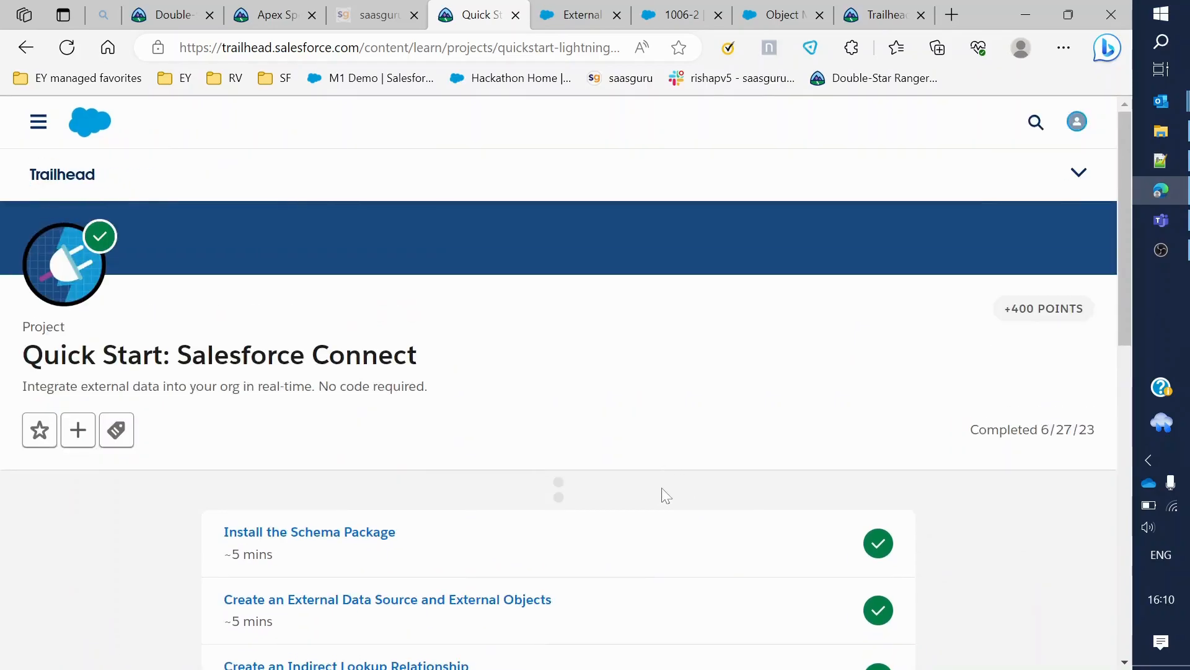